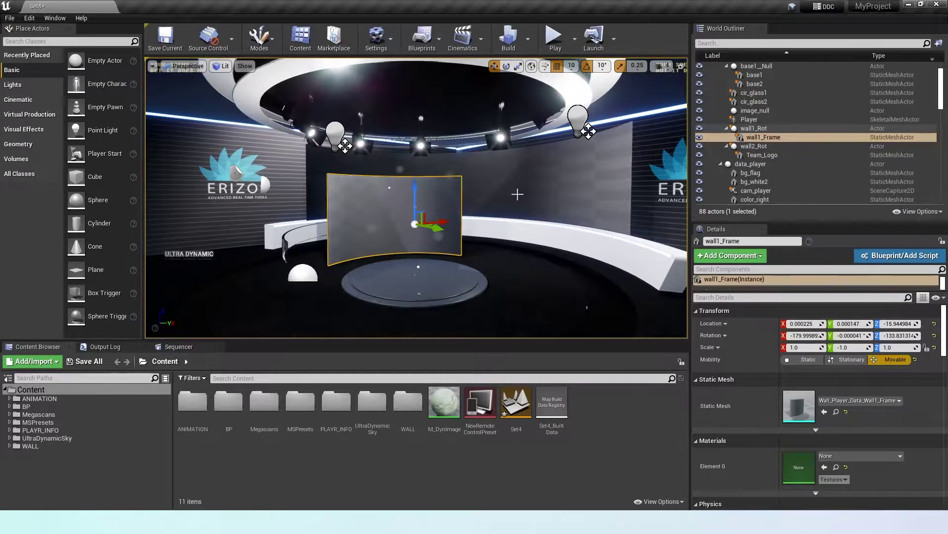
- Apply the M_DynImage material to the curved wall1_Frame panel and the large studio back wall
drag(444, 403, 376, 222)
drag(444, 401, 573, 199)
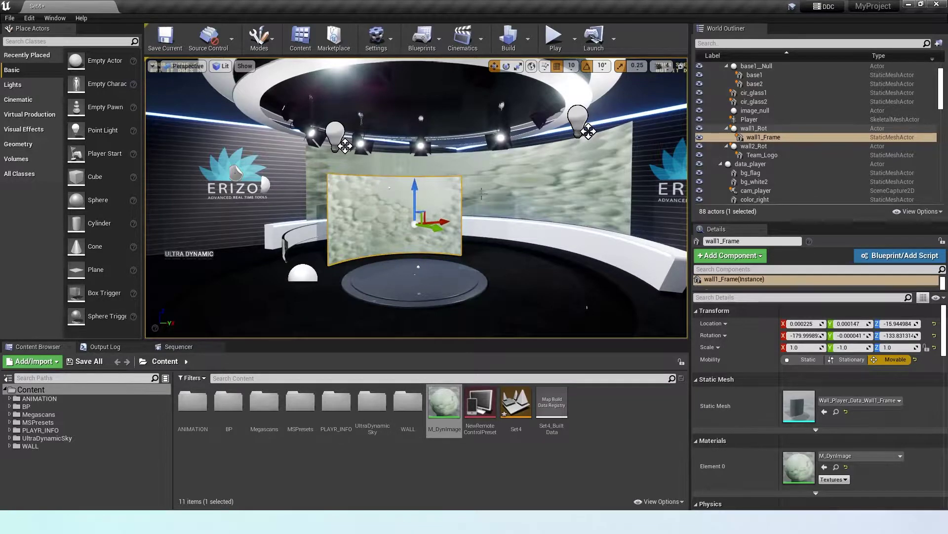
- Examine the ControlTexture component settings of the Wall_Back2_Tube back wall and the wall1_Frame panel
click(561, 188)
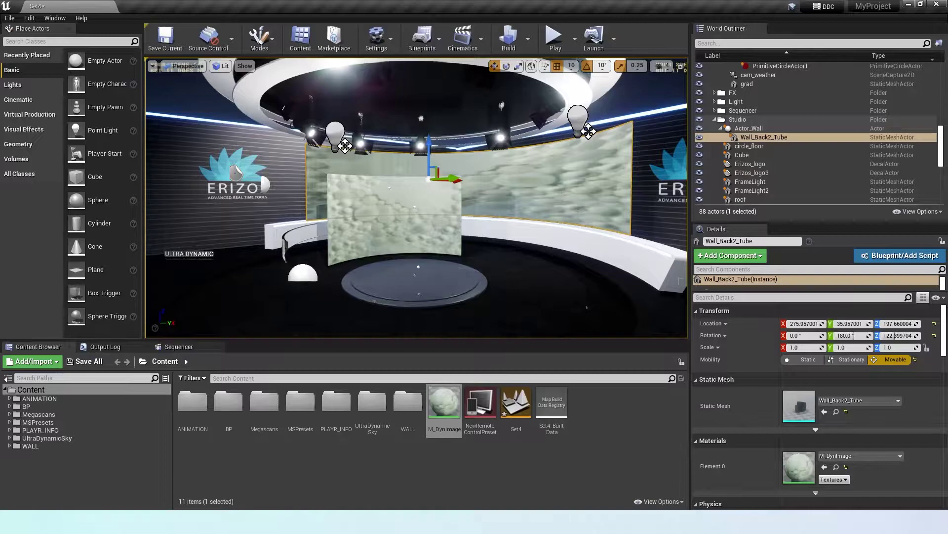
drag(743, 291, 745, 345)
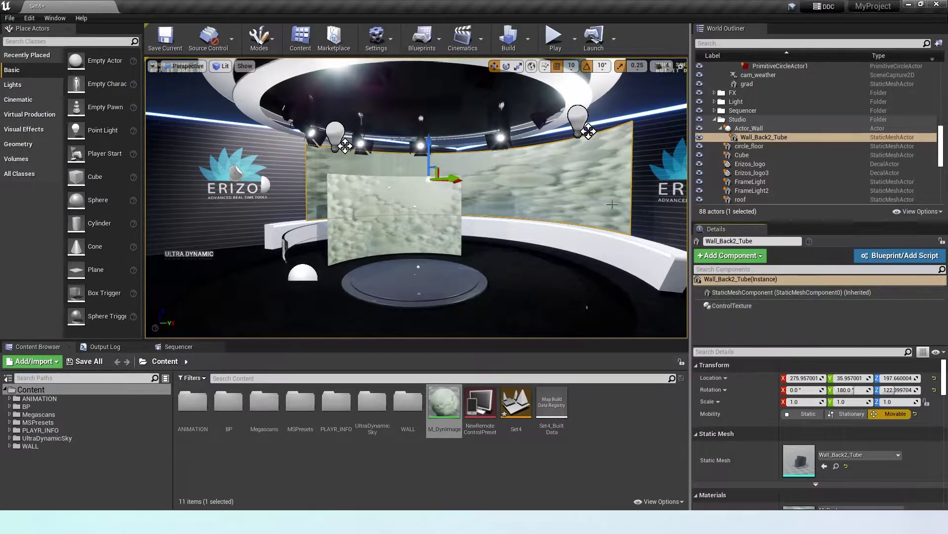
click(719, 306)
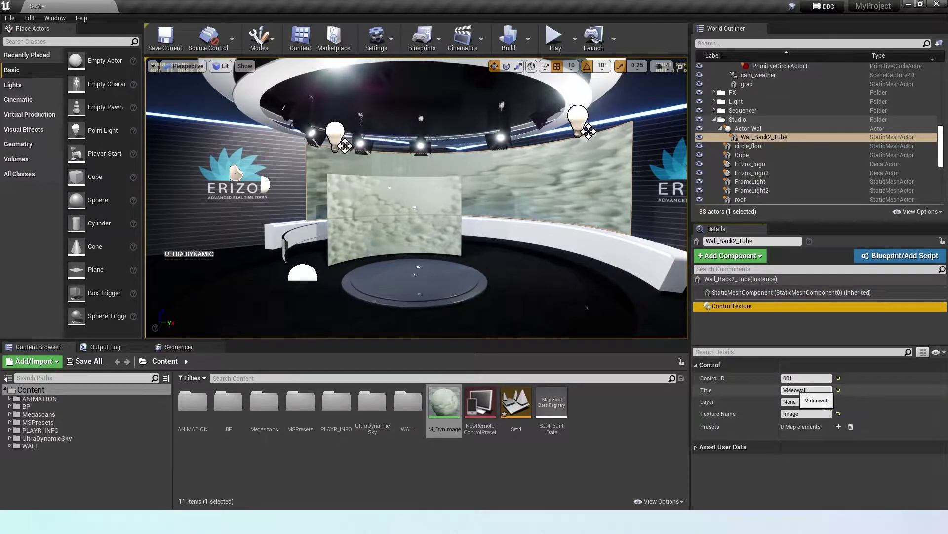
click(385, 226)
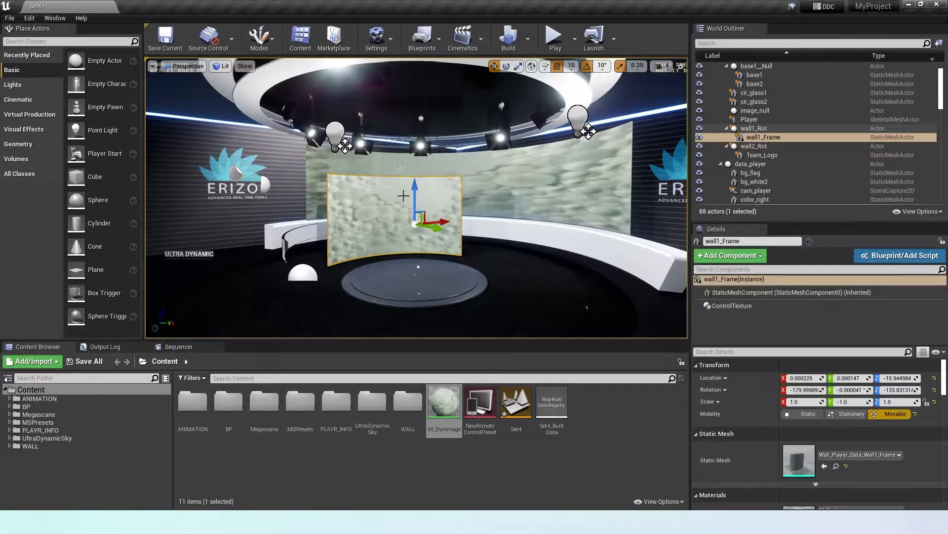
click(745, 306)
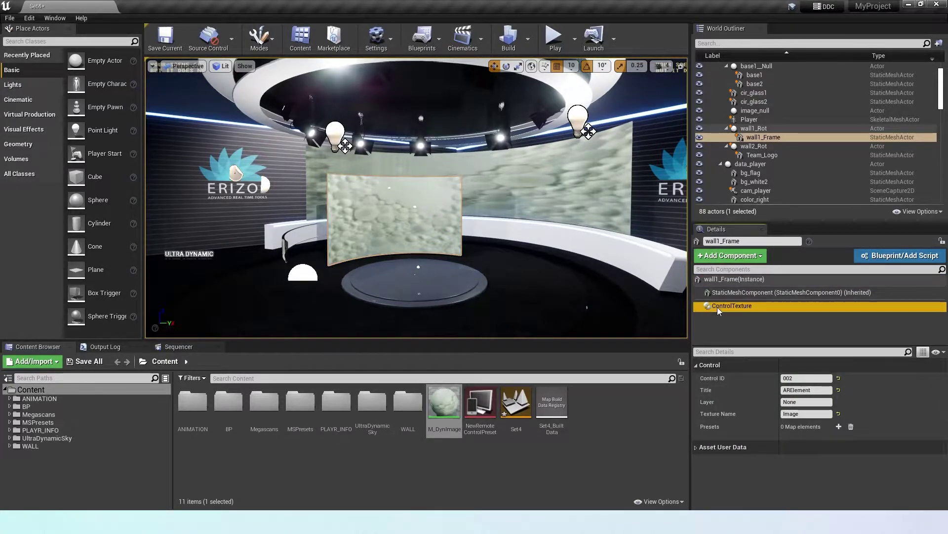
click(812, 390)
key(Return)
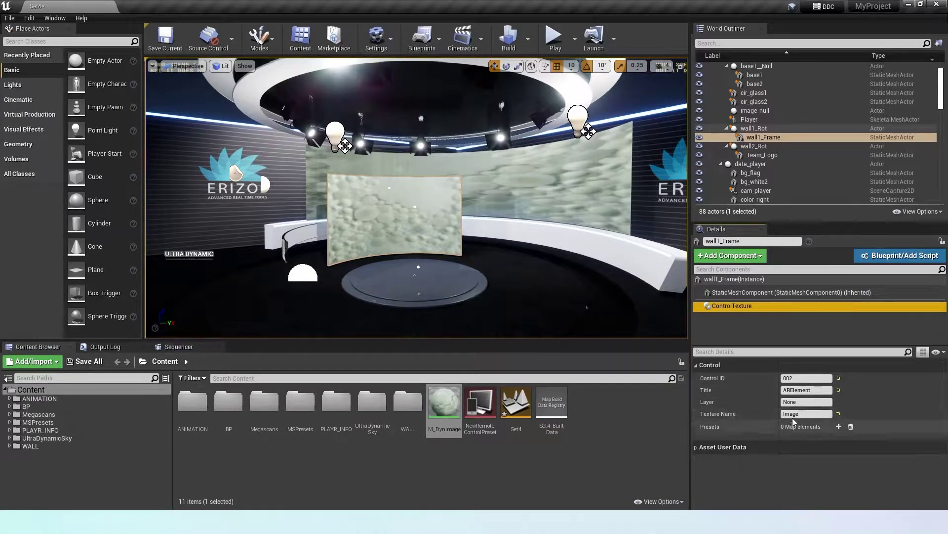
- Start playing the Set4 level in the editor and switch to Erizos Studio
click(554, 37)
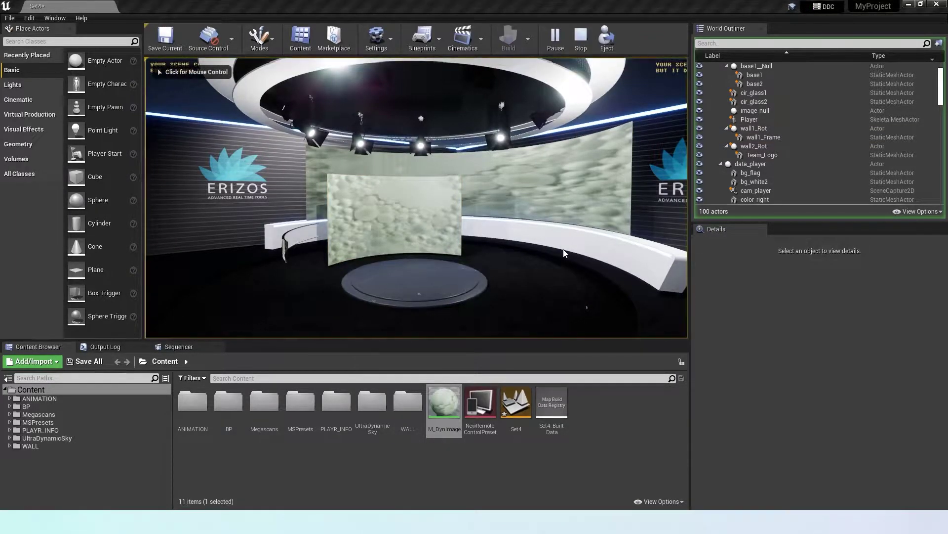
key(alt+Tab)
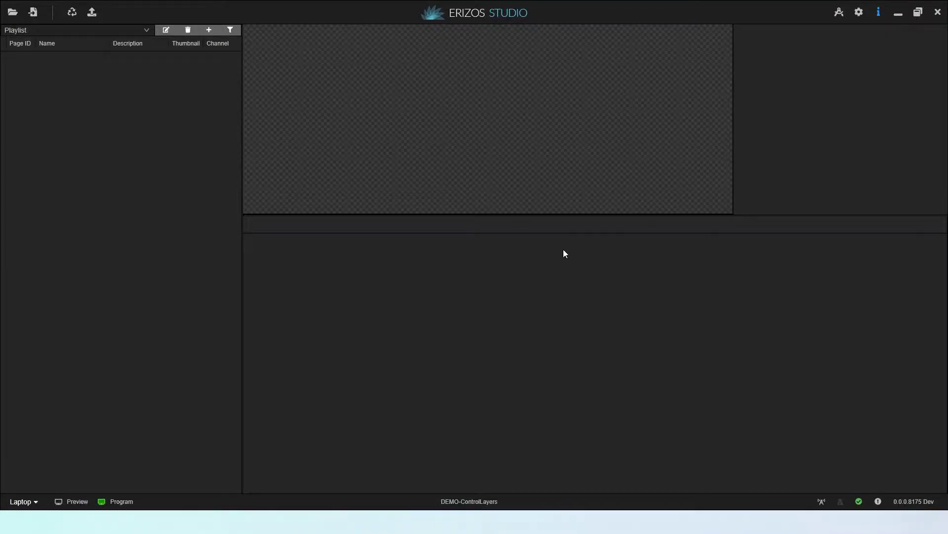
- Import the Set4 level of the DEMO-ControlLayers project as a template and add it to the playlist
click(31, 14)
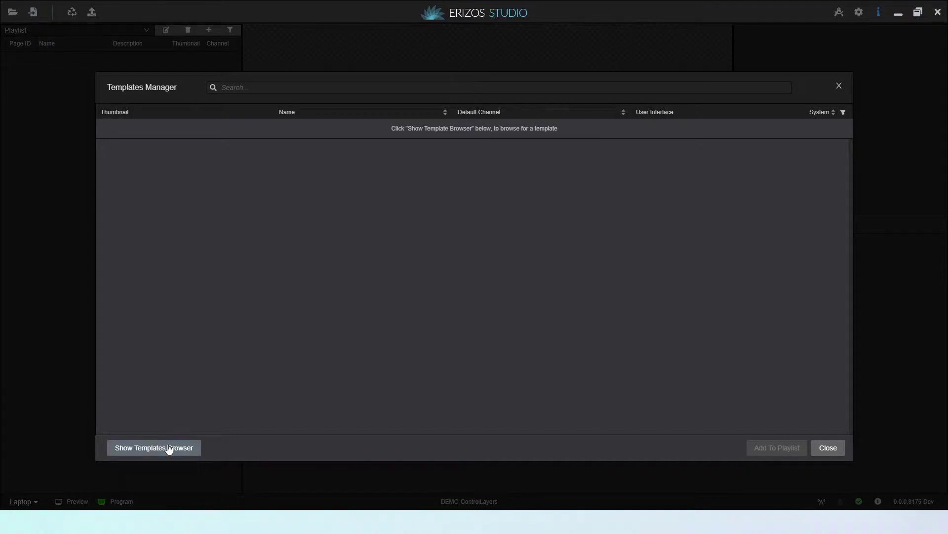
click(168, 448)
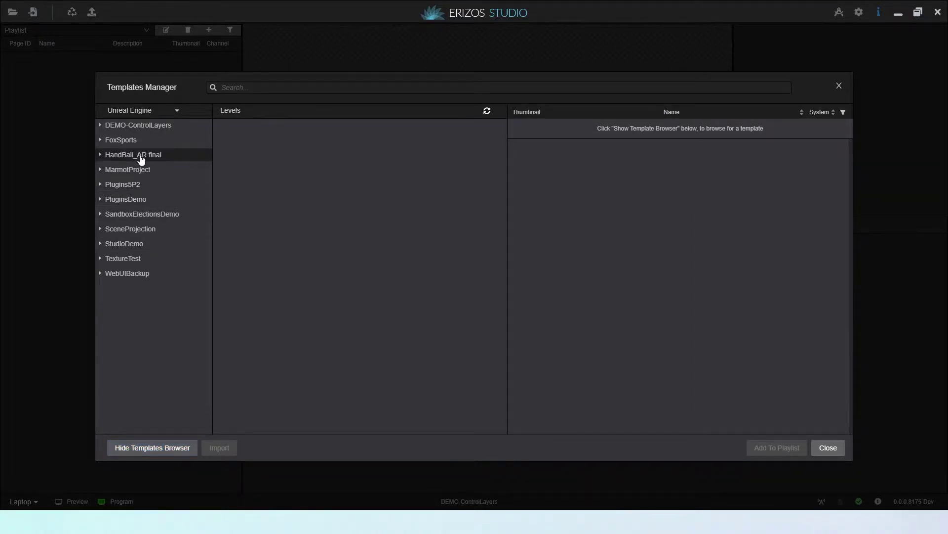
click(137, 126)
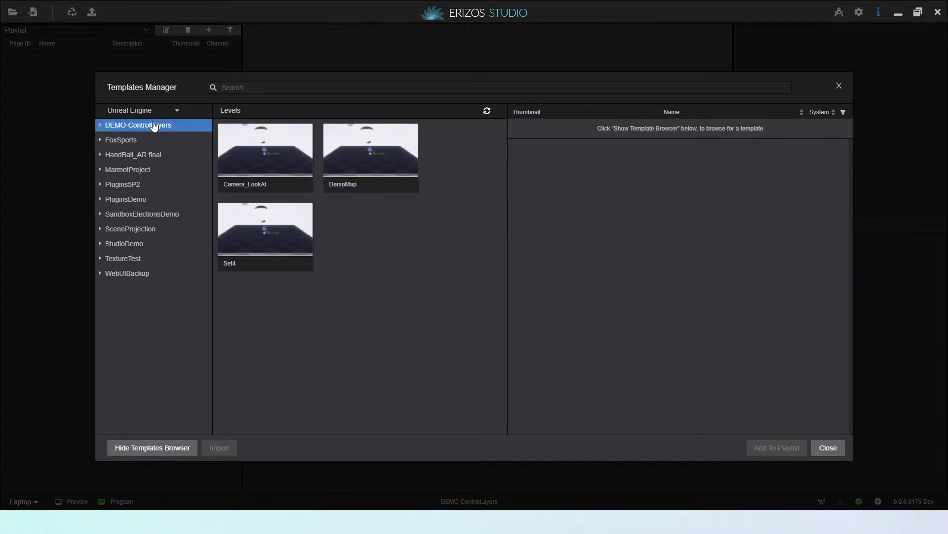
click(257, 216)
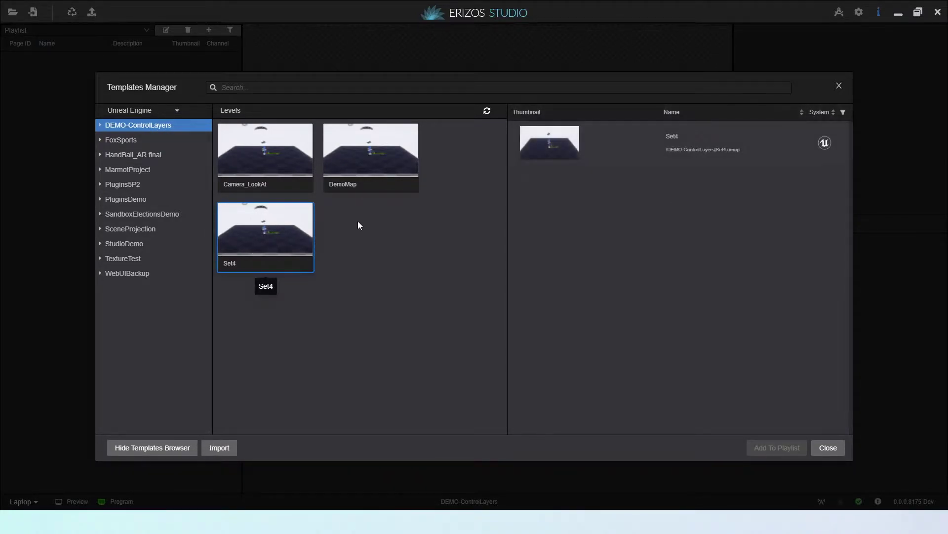
double_click(690, 143)
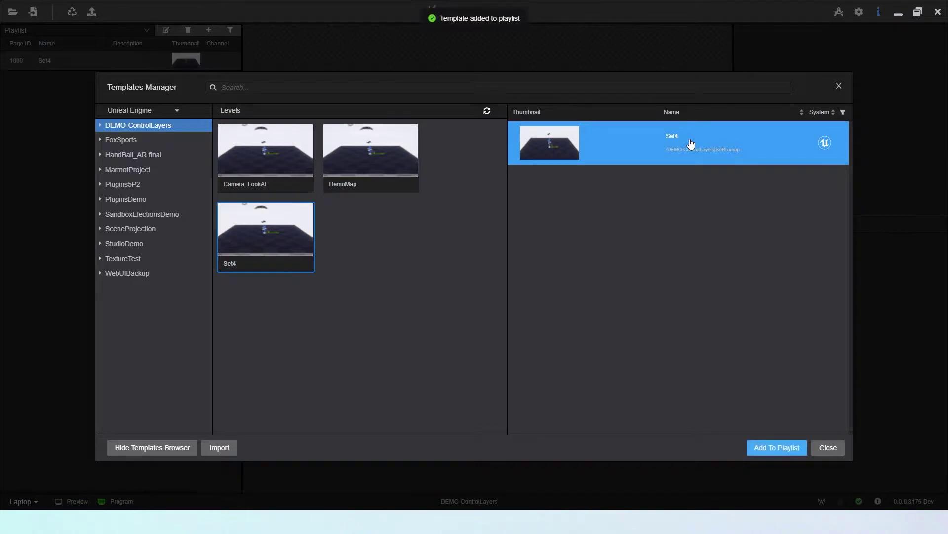
click(829, 448)
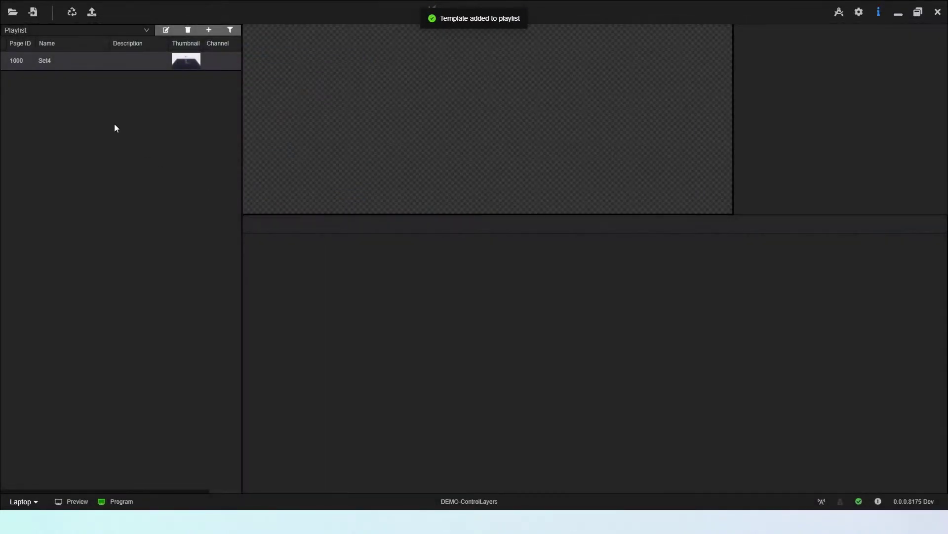
- Open the Set4 page's ARElement control and arrange the Erizos Studio window so the Unreal viewport shows behind it
click(110, 69)
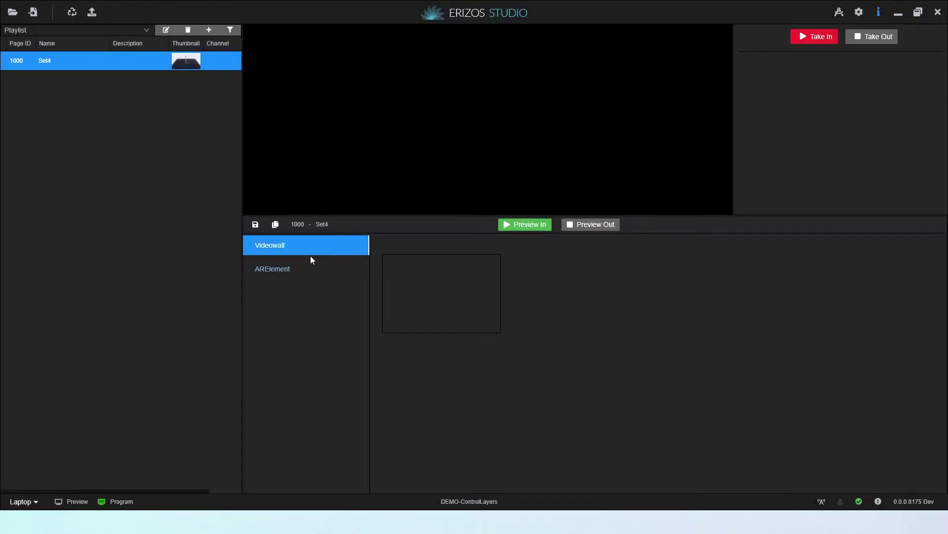
click(308, 270)
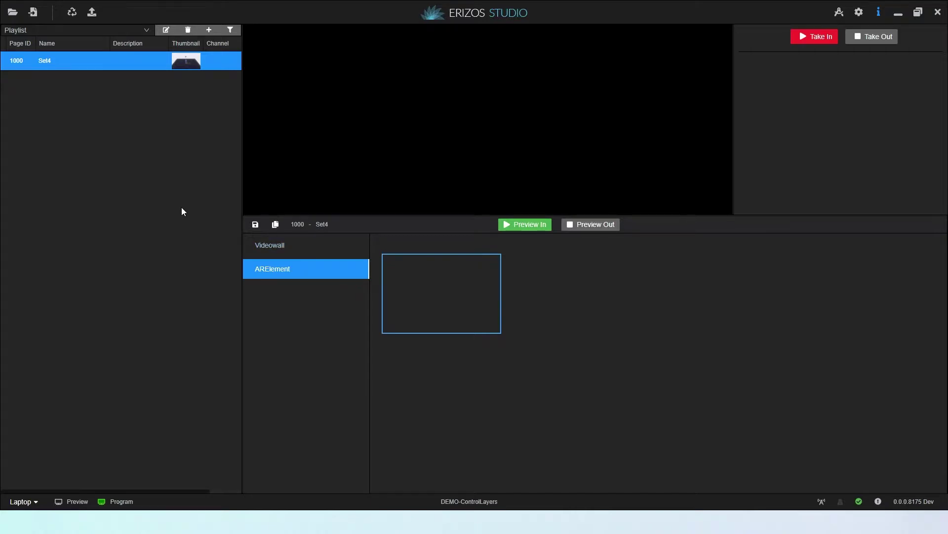
click(918, 12)
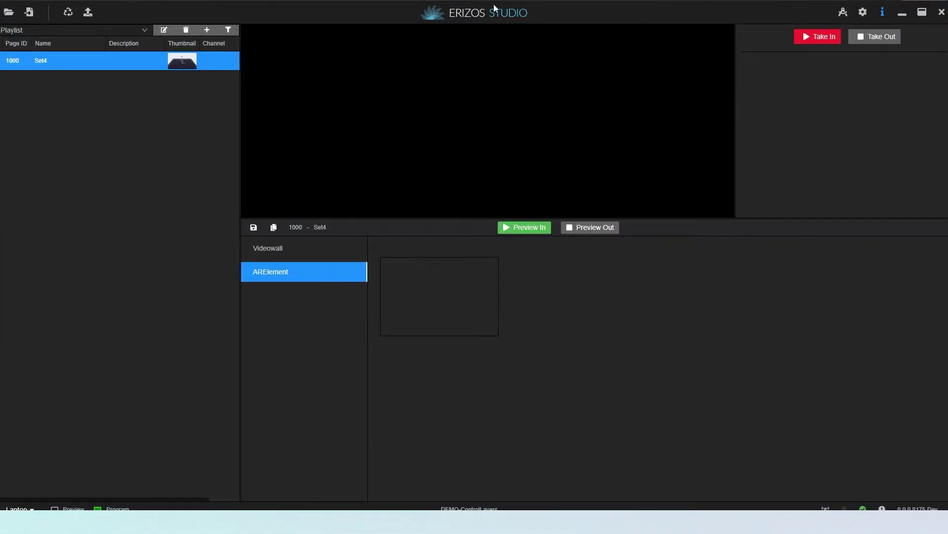
drag(2, 2, 395, 196)
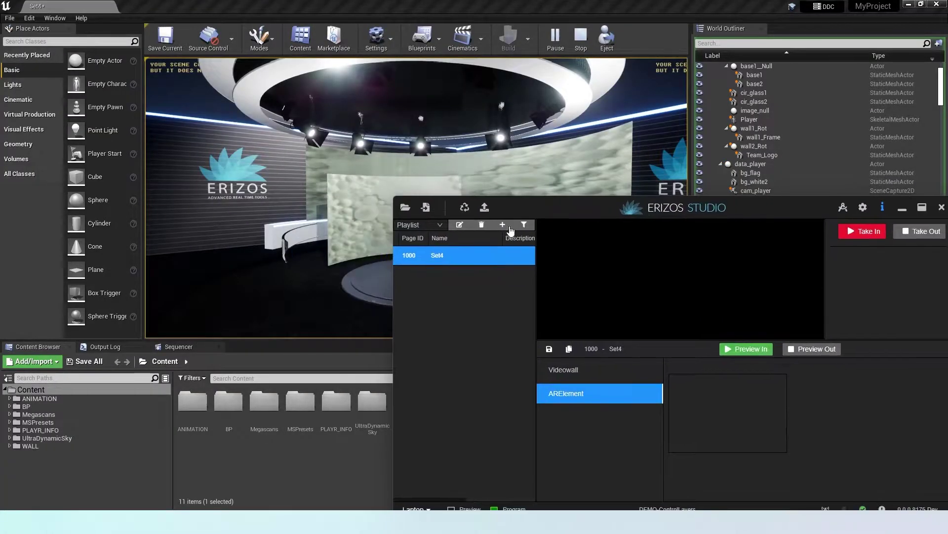
- Choose a portrait image from MediaHub's Headshots folder for the Videowall control
click(726, 408)
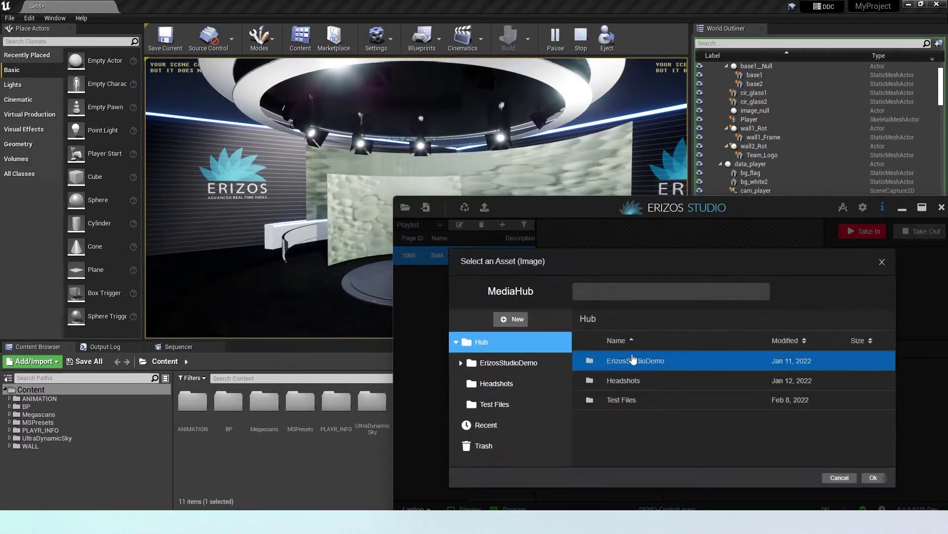
double_click(640, 378)
double_click(642, 362)
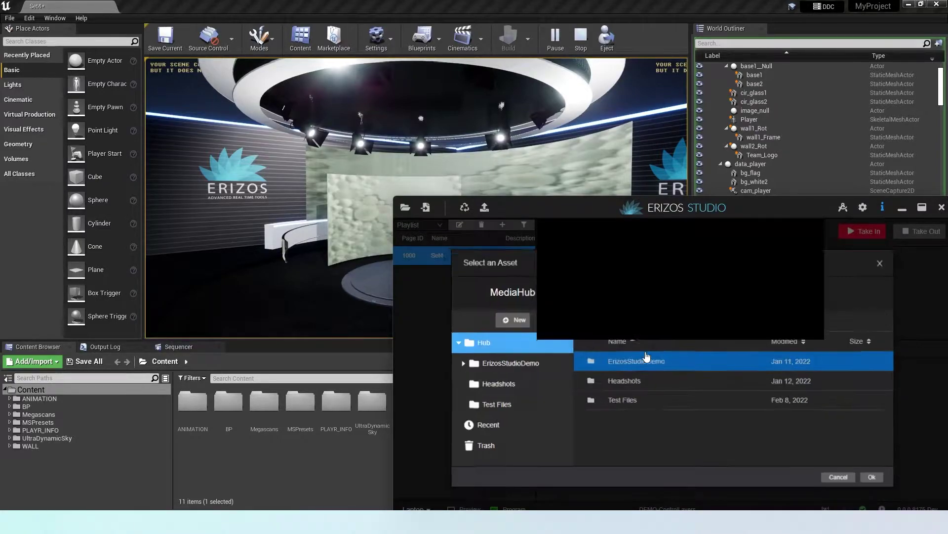
- Choose another portrait from the Headshots folder for the ARElement control and take the Set4 page in
click(609, 393)
click(726, 410)
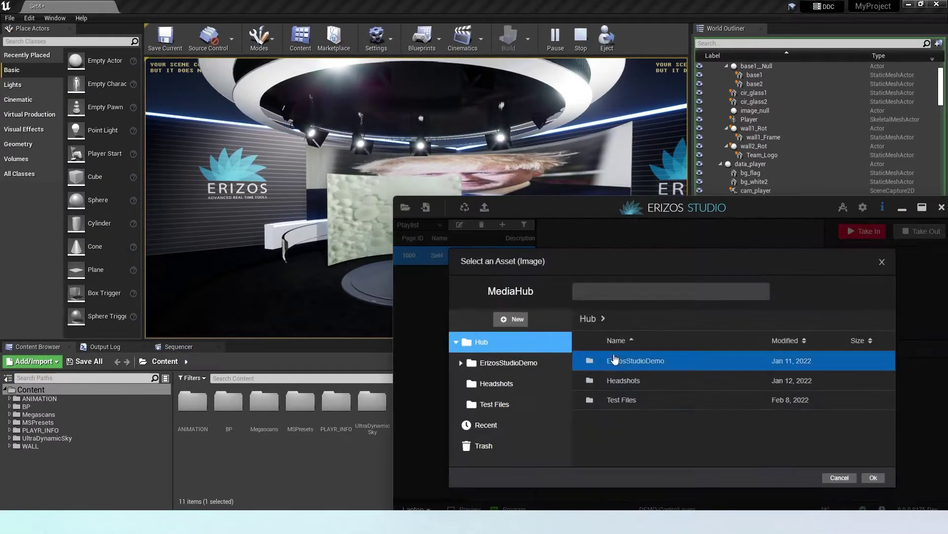
click(637, 380)
double_click(637, 380)
double_click(639, 384)
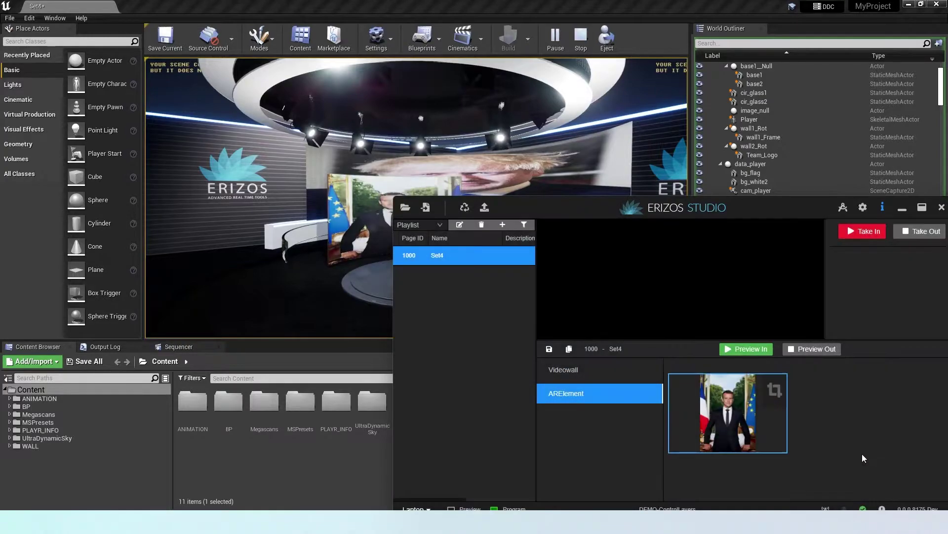
click(870, 240)
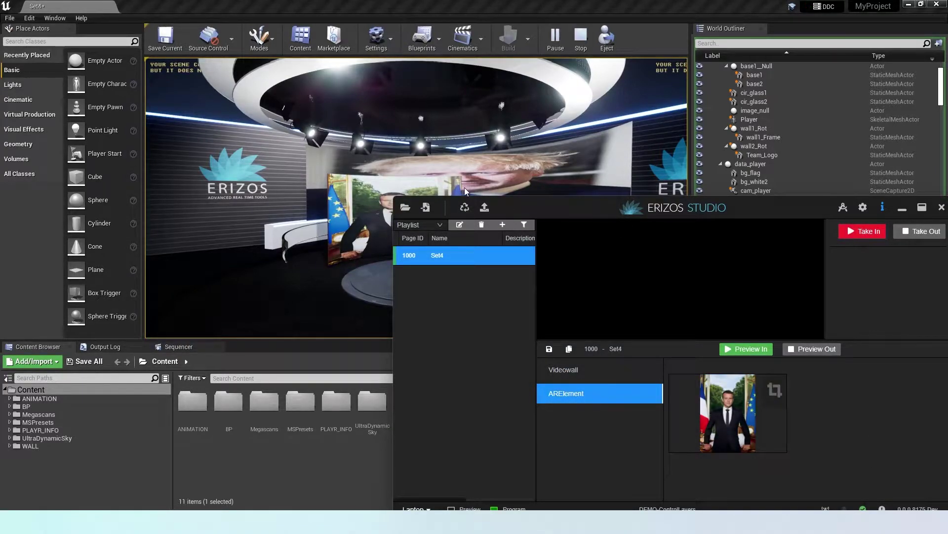
- Move Erizos Studio out of the way to view the images in Unreal Editor, and stop the play session
drag(532, 201, 399, 140)
click(734, 181)
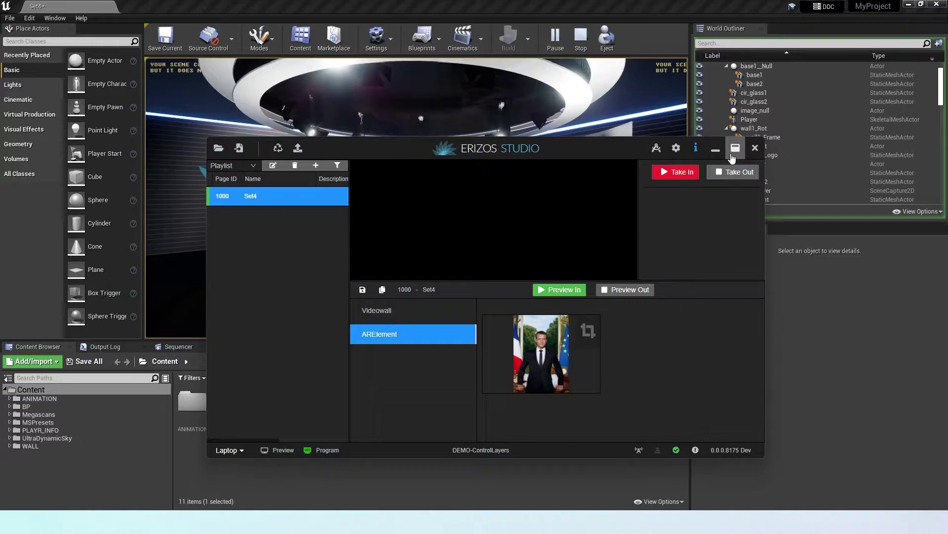
click(735, 148)
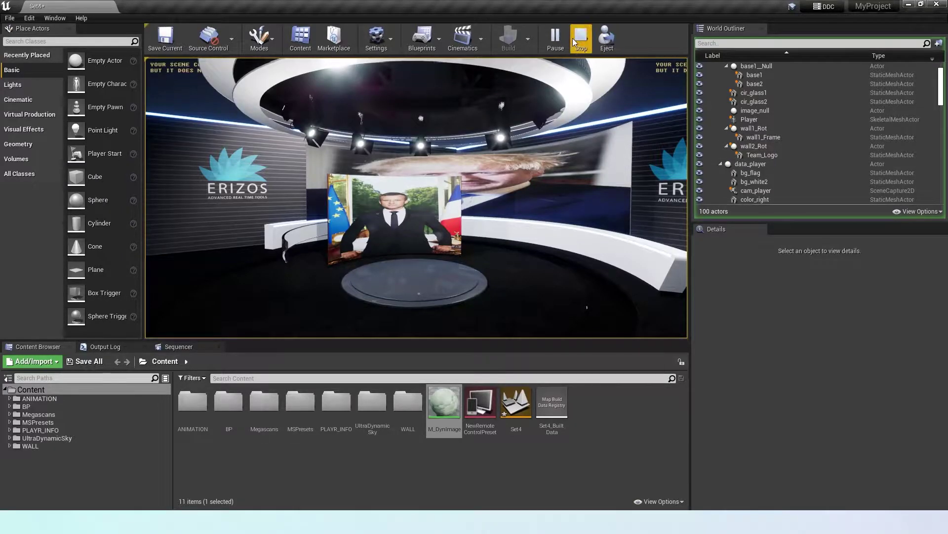
click(575, 44)
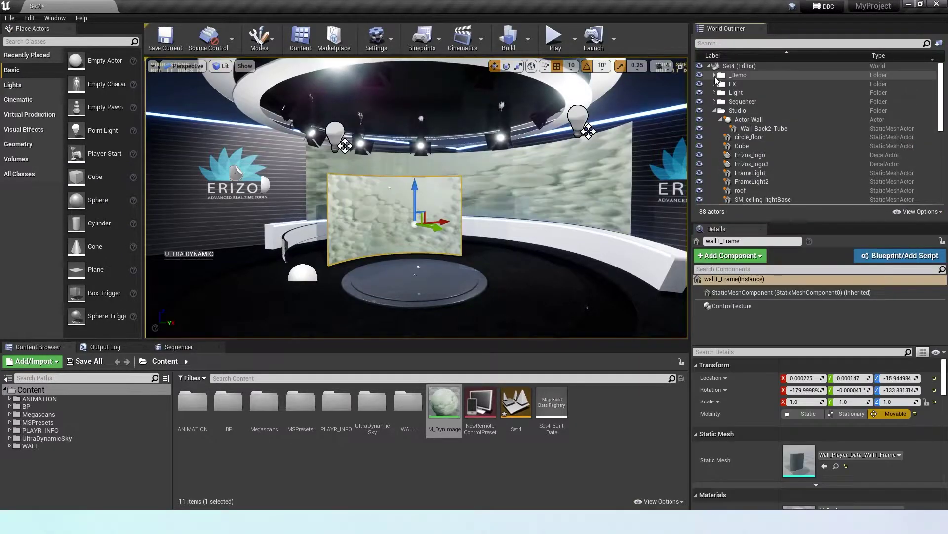
- Place an Empty Actor on the studio's round floor platform and rename it Layers
click(714, 111)
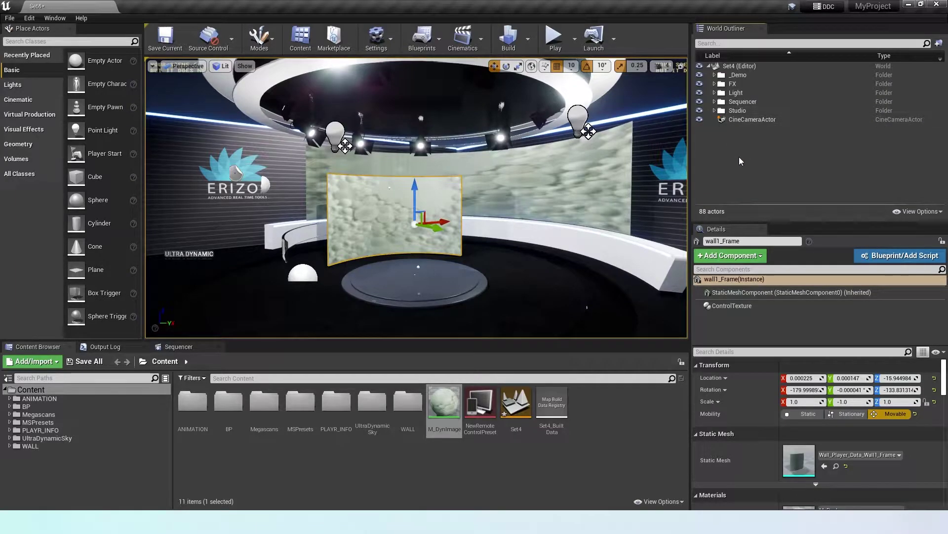
drag(92, 64, 398, 282)
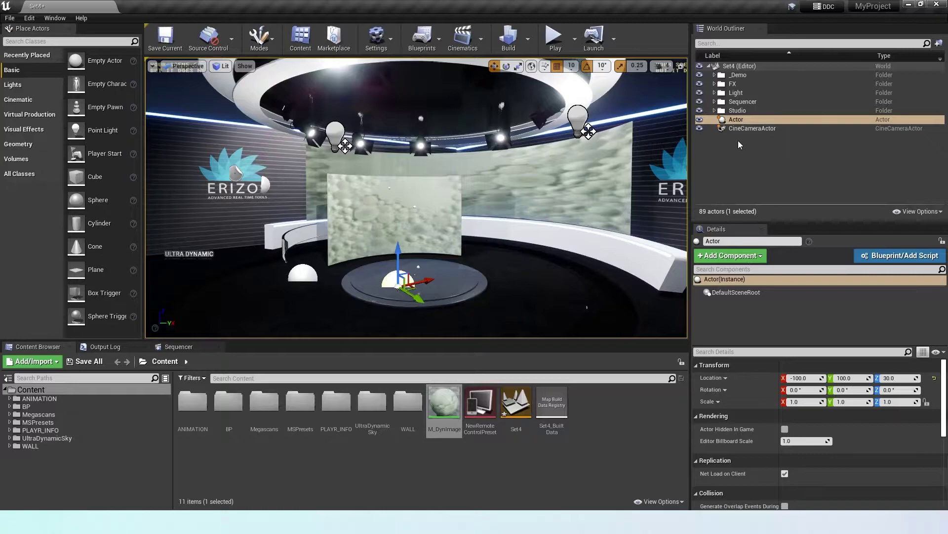
click(743, 120)
click(744, 120)
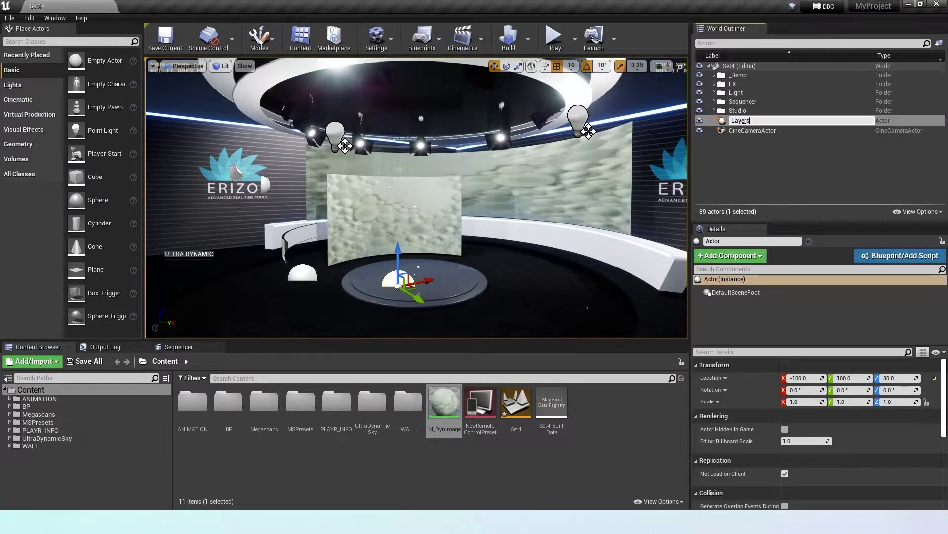
text(Layers)
key(Return)
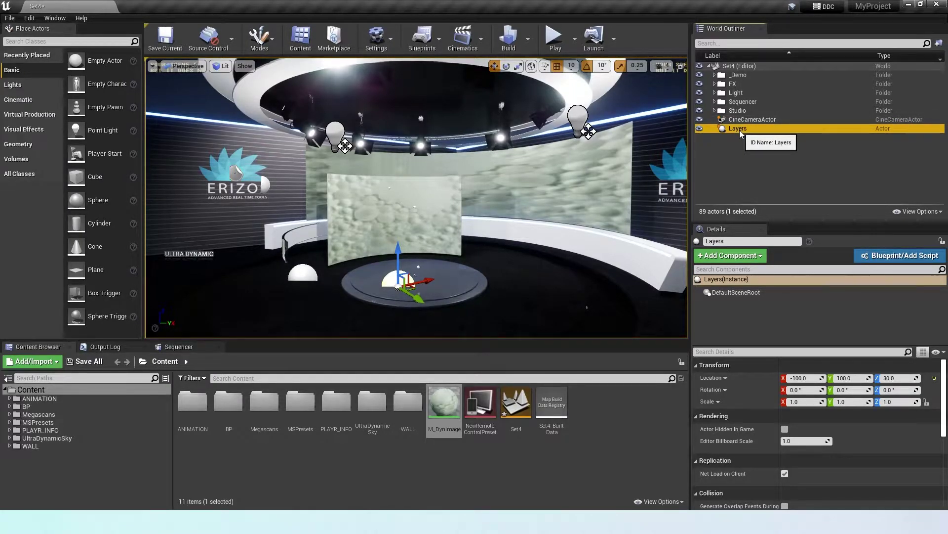
- Add a Control Layer component to the Layers actor and name it ControlLayer-Videowall
click(726, 257)
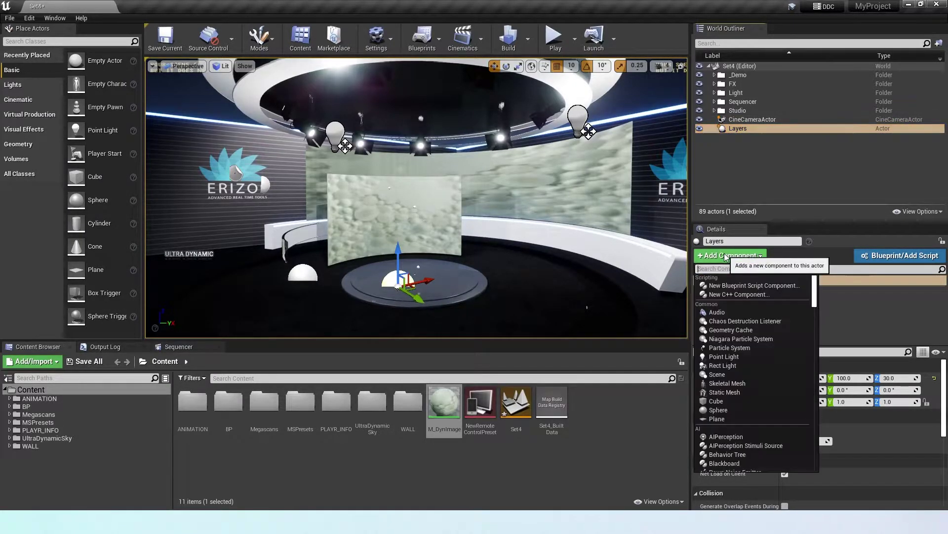
text(control l)
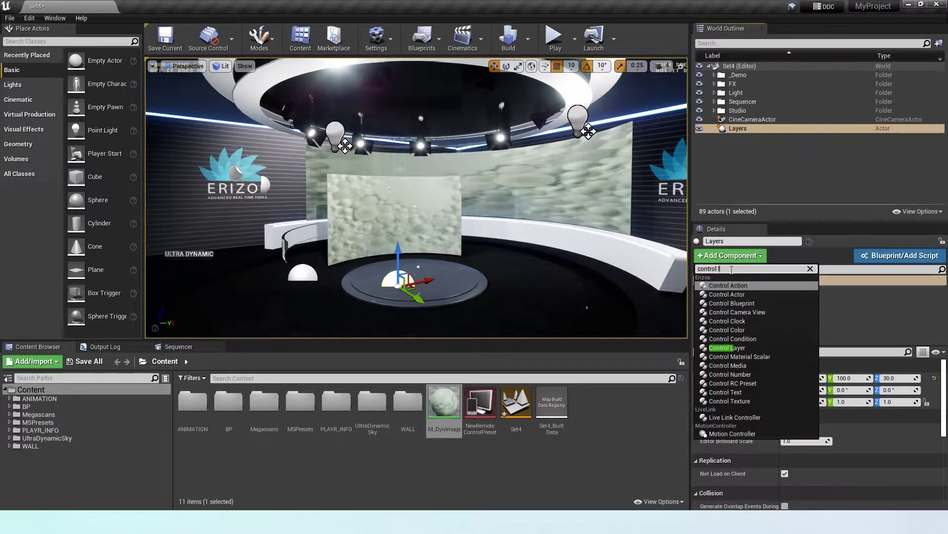
click(746, 347)
key(End)
text(-)
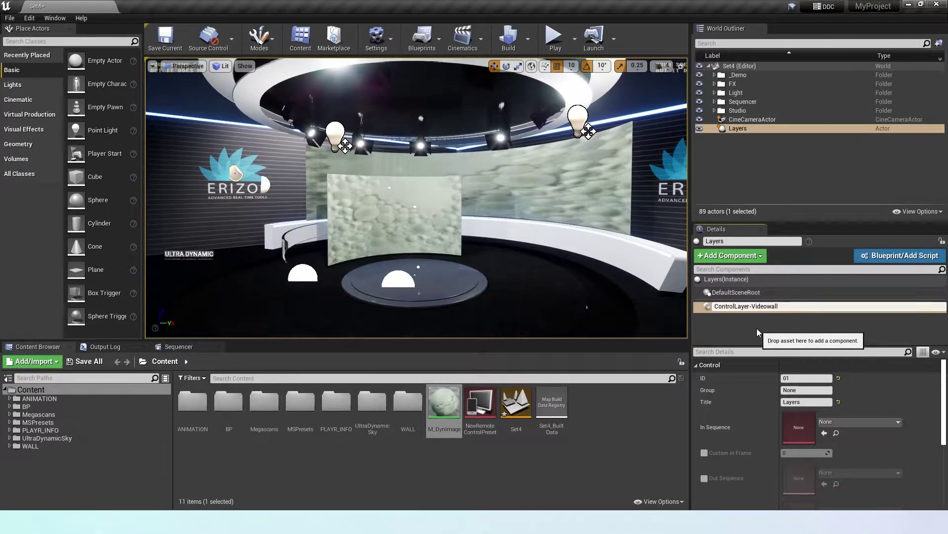
key(Return)
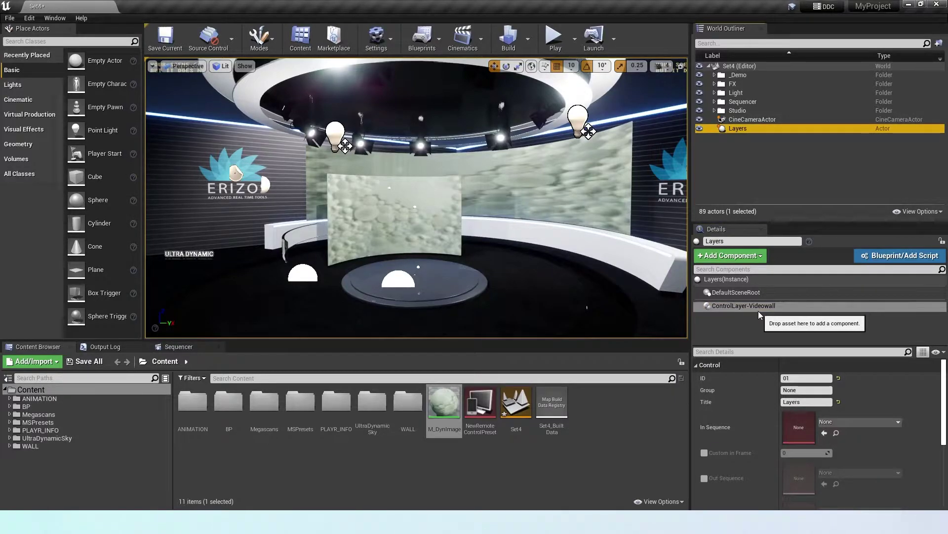
- Set both the ID and the title of the ControlLayer-Videowall component to Videowall
click(761, 306)
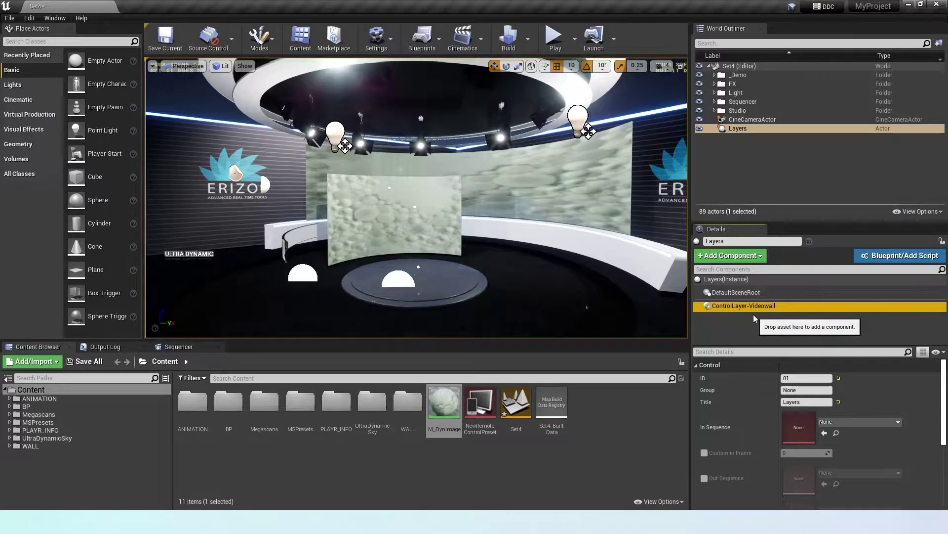
click(797, 378)
double_click(796, 379)
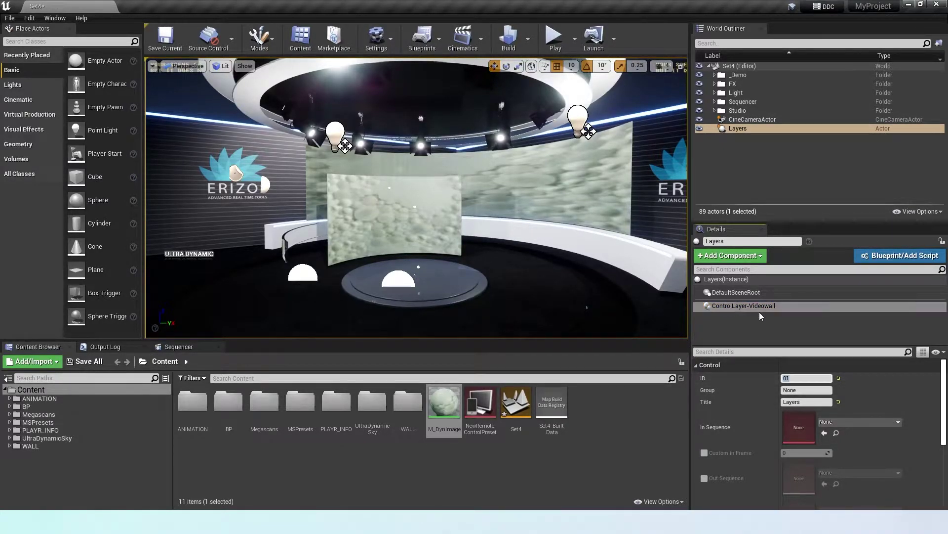
double_click(805, 379)
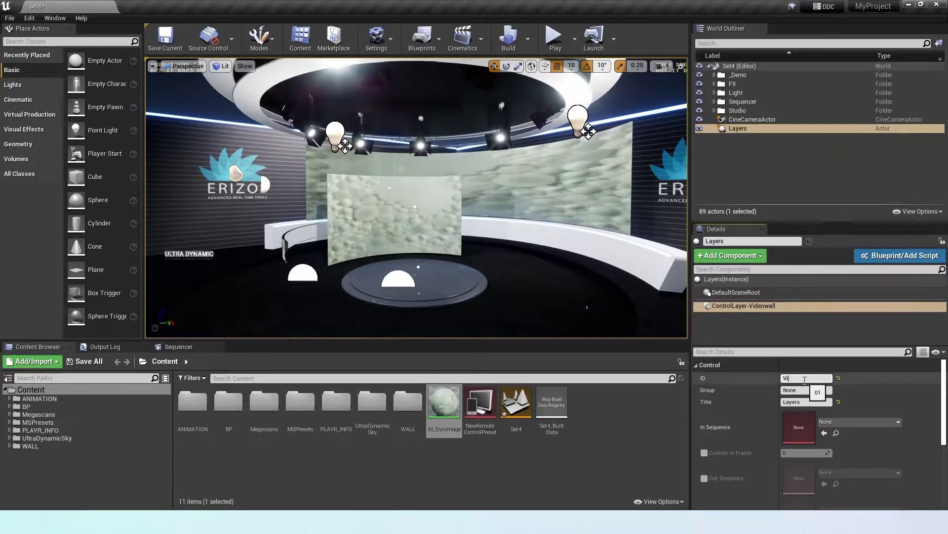
text(Videowall)
double_click(807, 401)
text(Vadeowall)
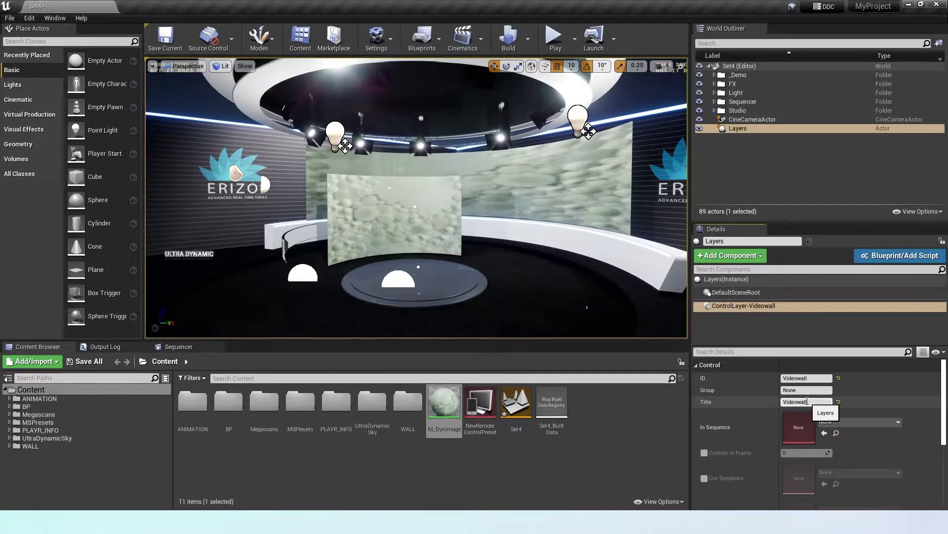
key(Return)
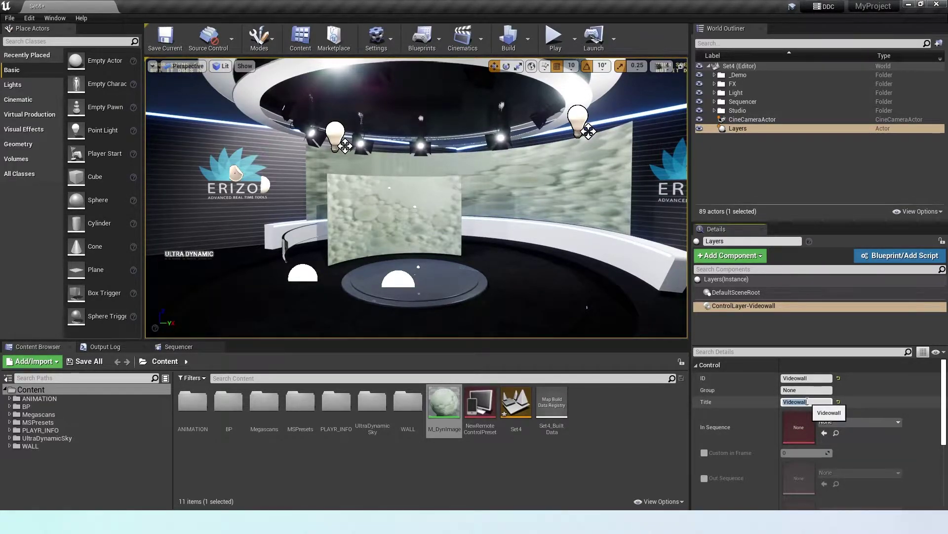
scroll(711, 420, down, 1)
scroll(771, 430, up, 2)
scroll(811, 449, up, 4)
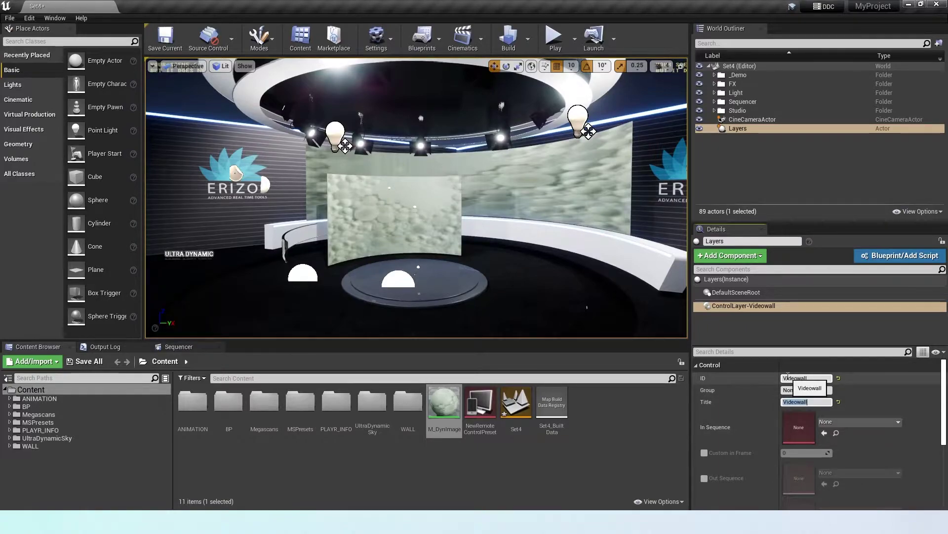
- Add a second Control Layer component to the Layers actor and name it ControlLayer-ARElement
click(734, 327)
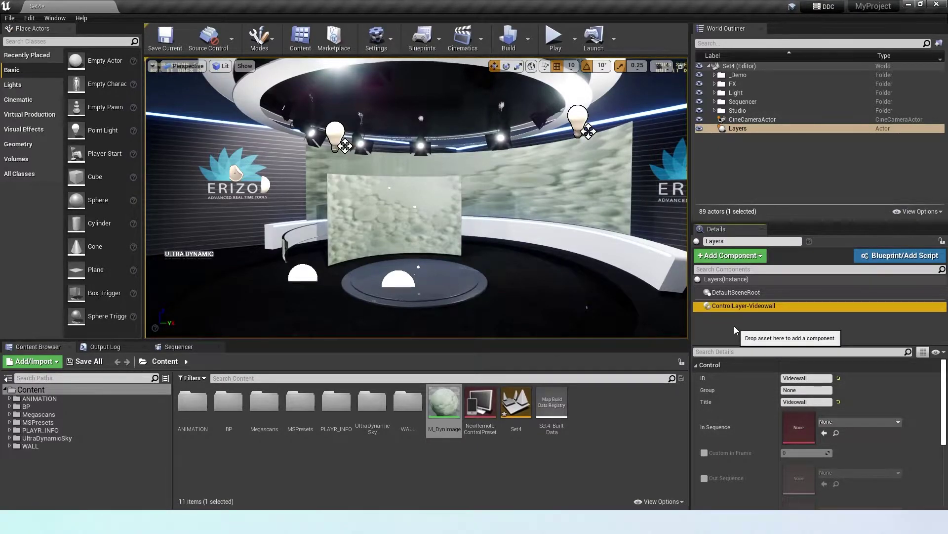
click(748, 256)
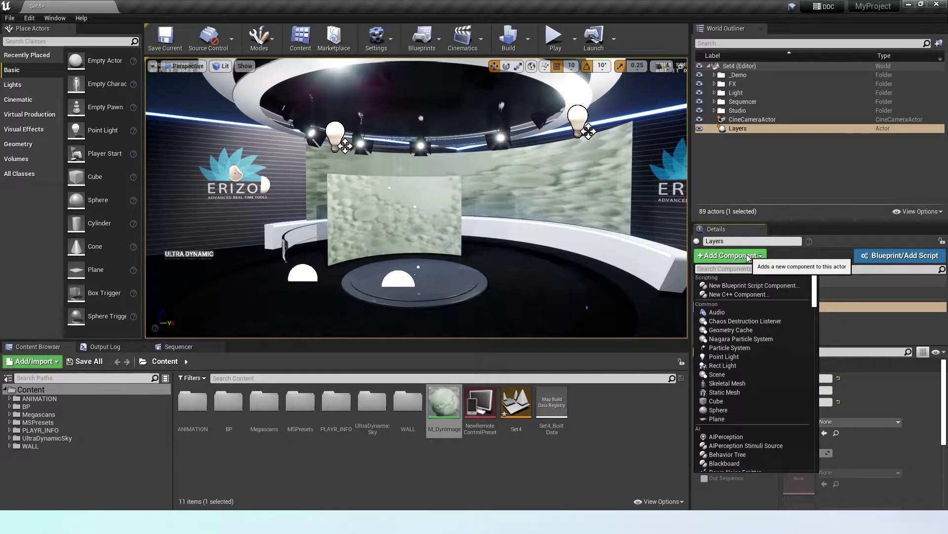
text(control l)
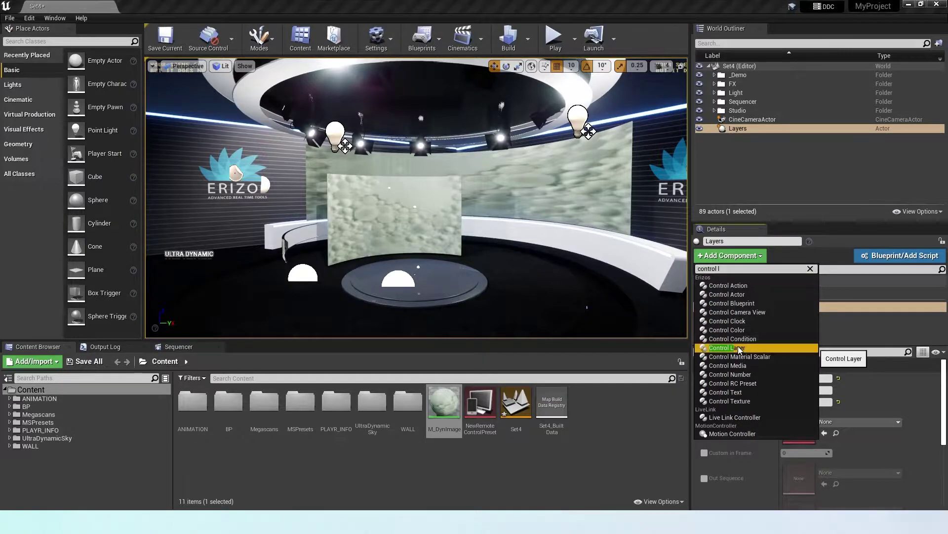
click(739, 349)
text(-ARElement)
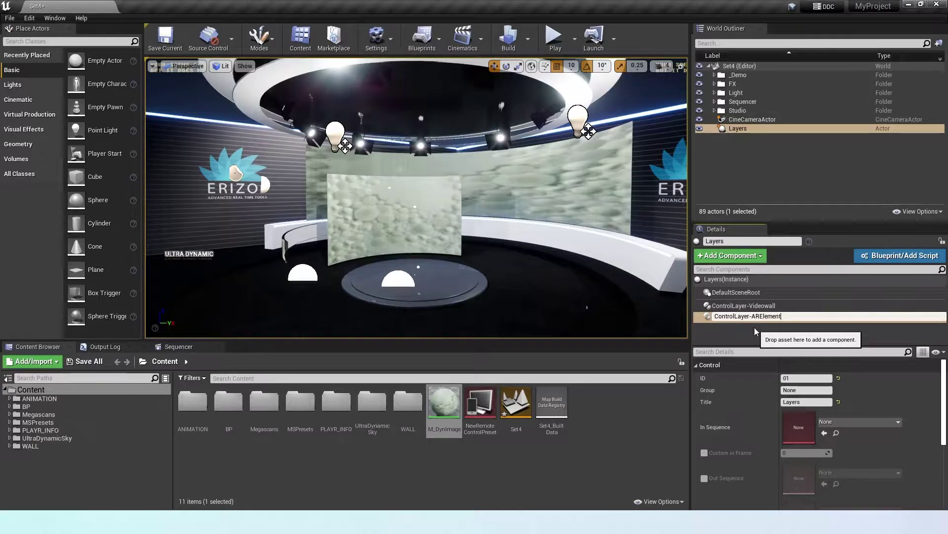
key(Return)
- Set the ControlLayer-ARElement component's ID to ARElement and its title to AR Element, and save the level
click(794, 378)
text(ARElement)
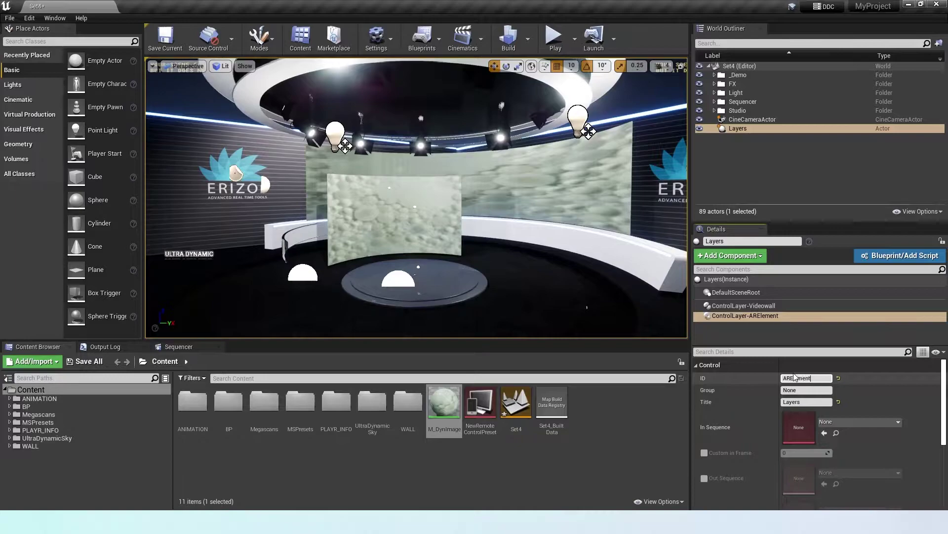
key(Tab)
key(Tab)
text(AR Element)
key(Return)
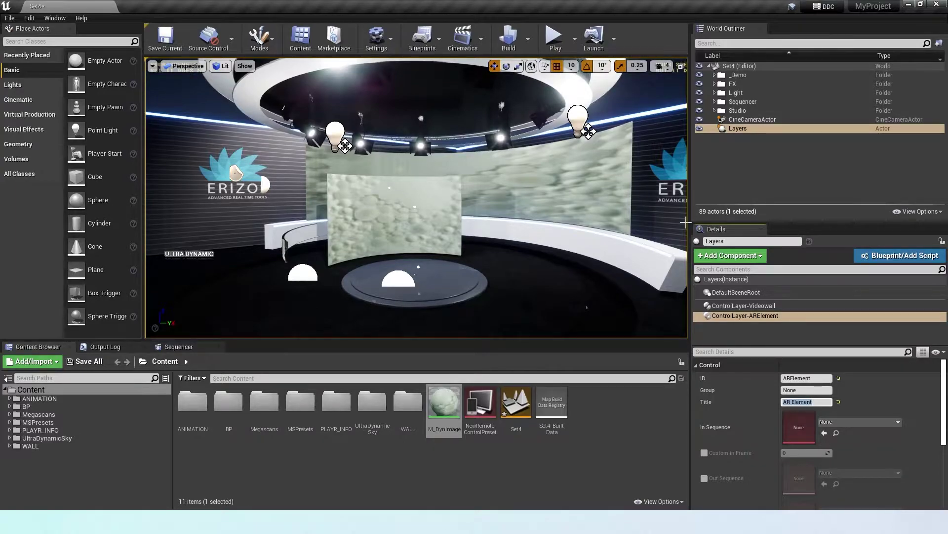
key(ctrl+s)
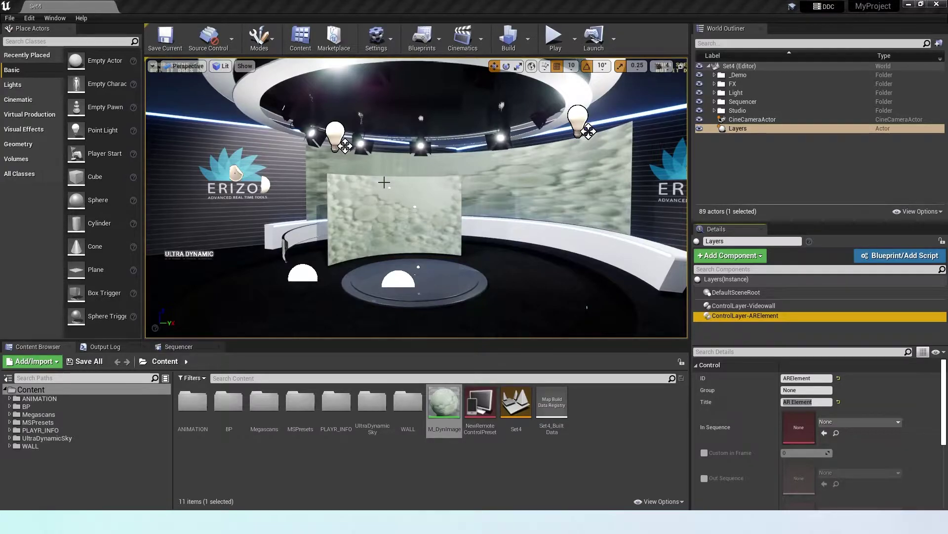
- Switch to Erizos Studio and delete the Set4 page from the playlist
key(alt+Tab)
click(117, 64)
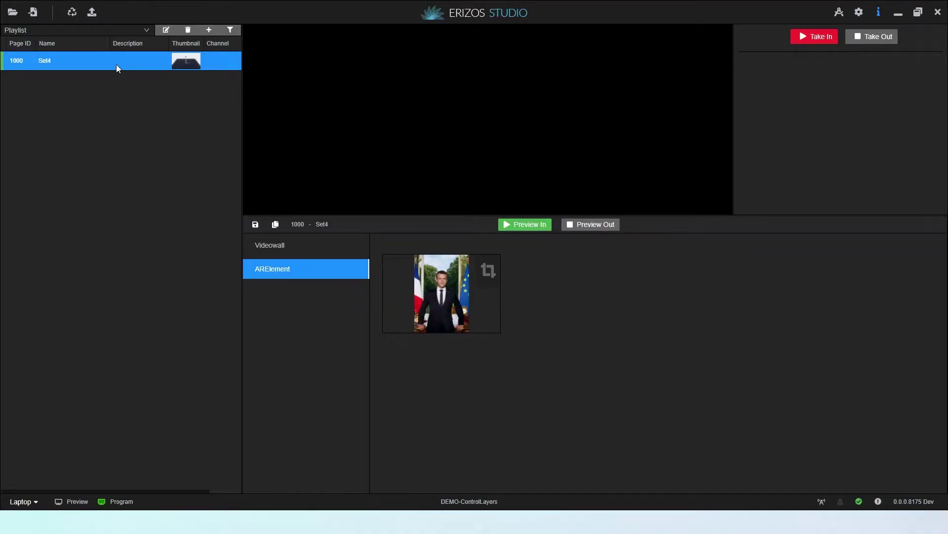
key(Delete)
click(541, 290)
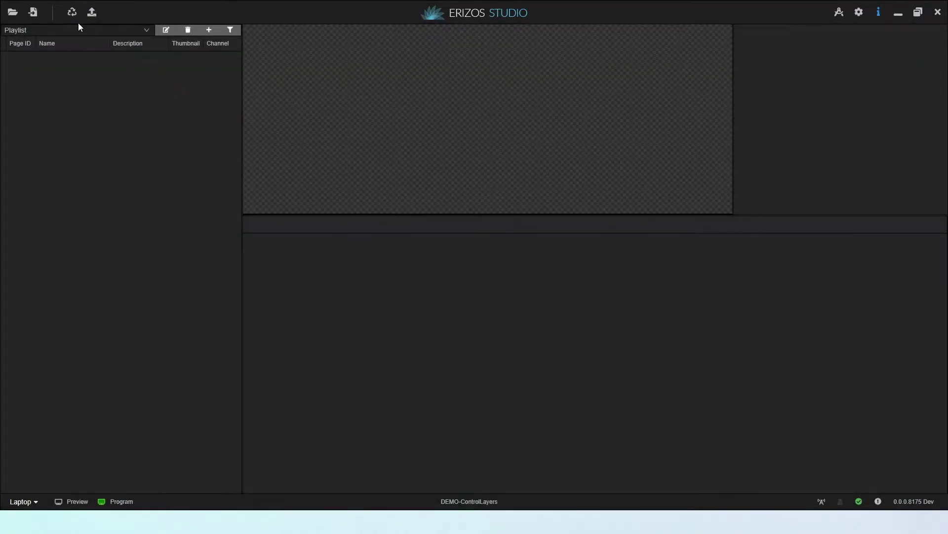
- Open the Templates Manager and try to reimport the Set4 template
click(37, 14)
click(324, 158)
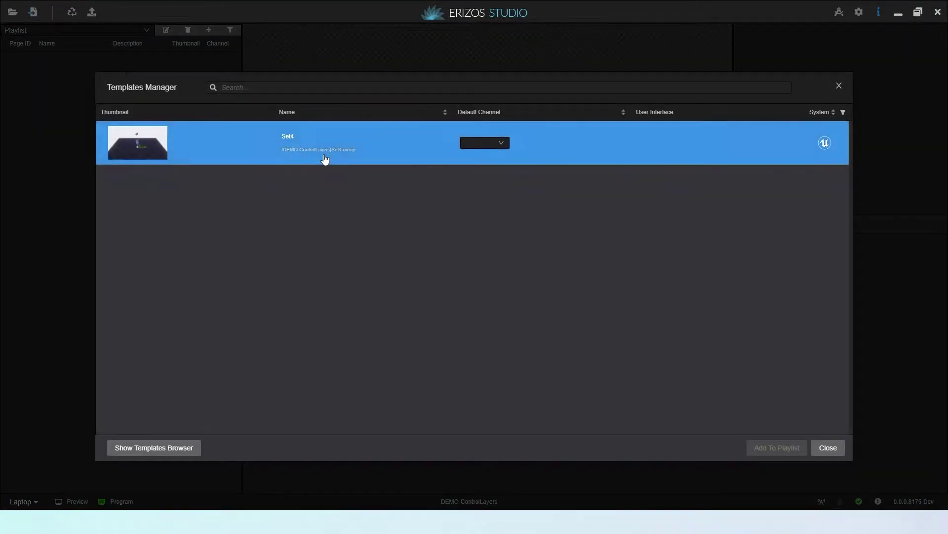
right_click(334, 156)
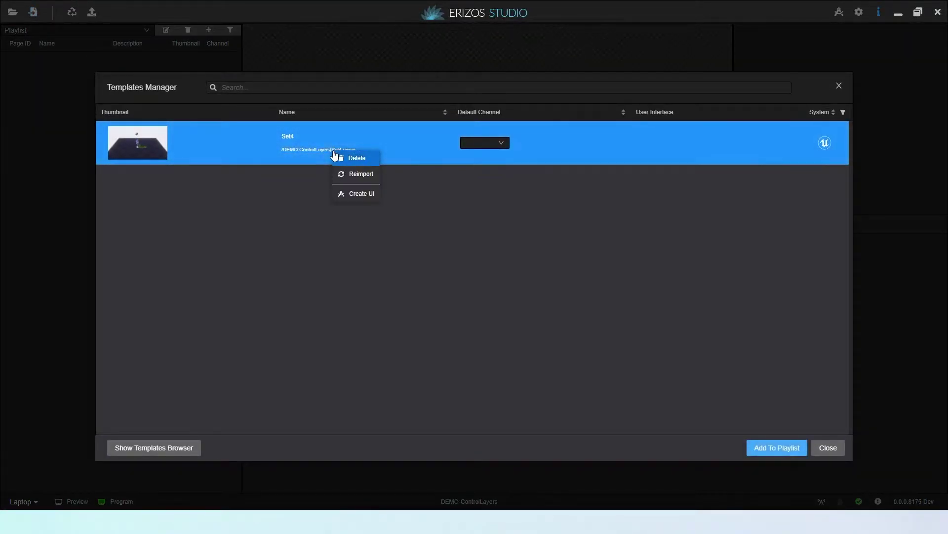
click(368, 179)
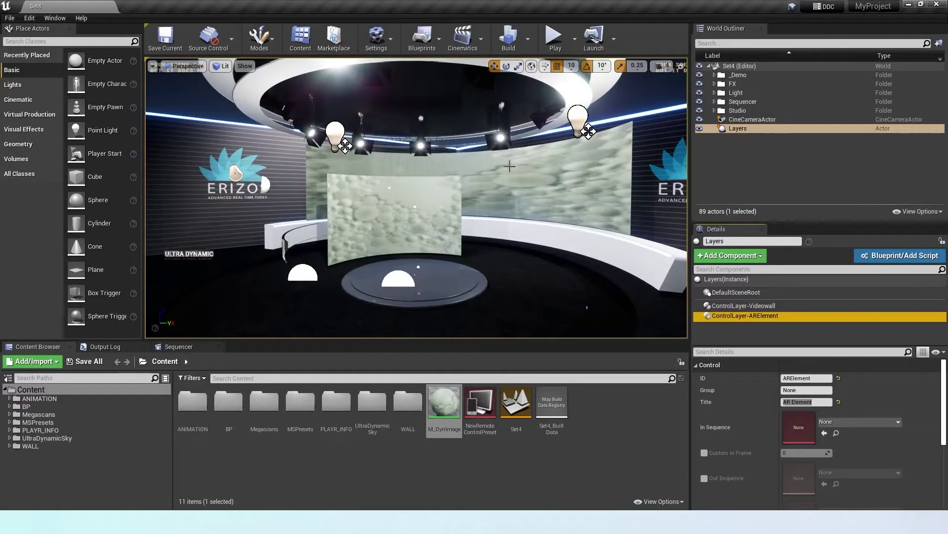
- Start a play session in Unreal Editor and reimport the Set4 template in Erizos Studio
click(553, 38)
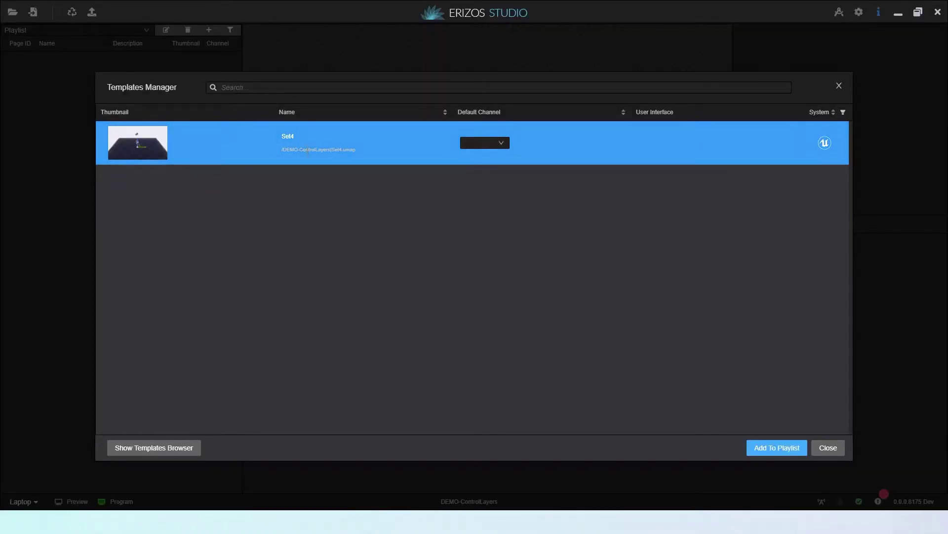
right_click(271, 140)
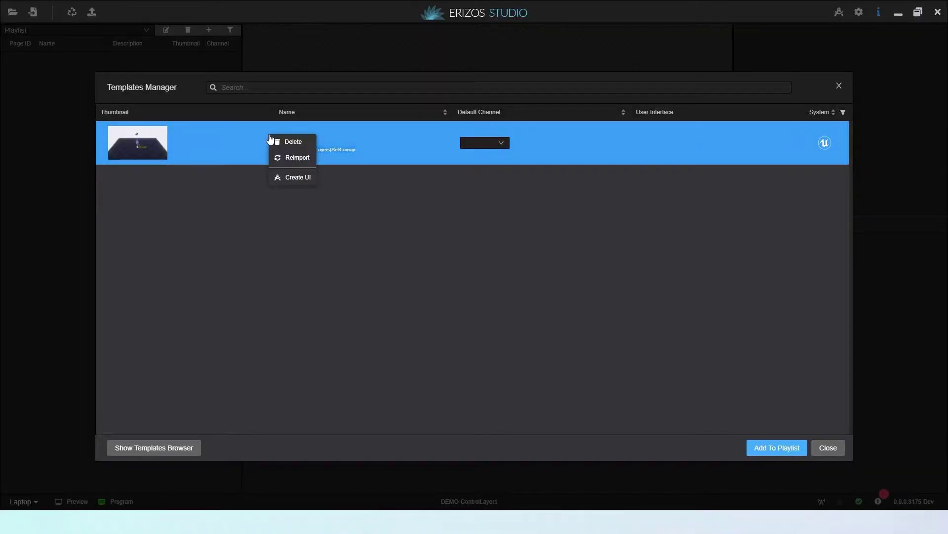
click(298, 177)
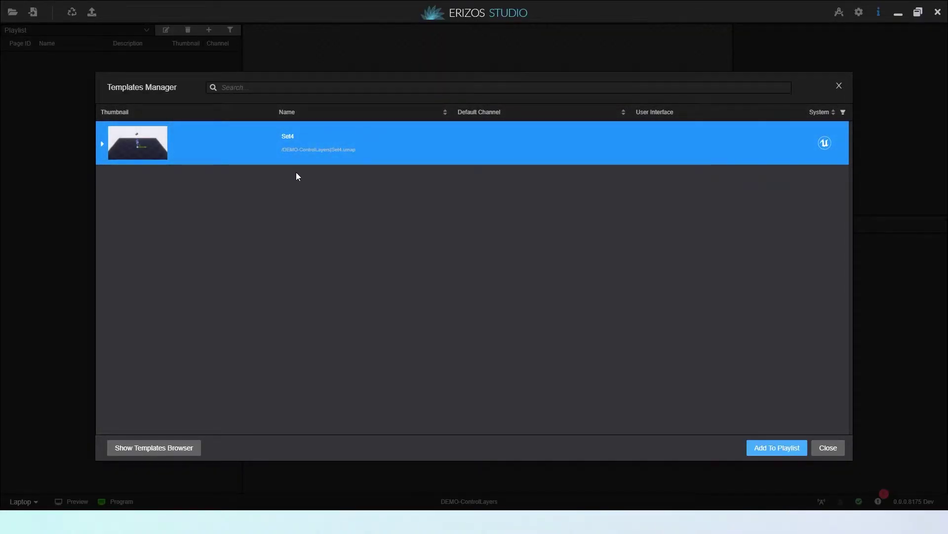
- Expand the Set4 template, add its AR Element and Videowall layers to the playlist, and close the Templates Manager
click(103, 146)
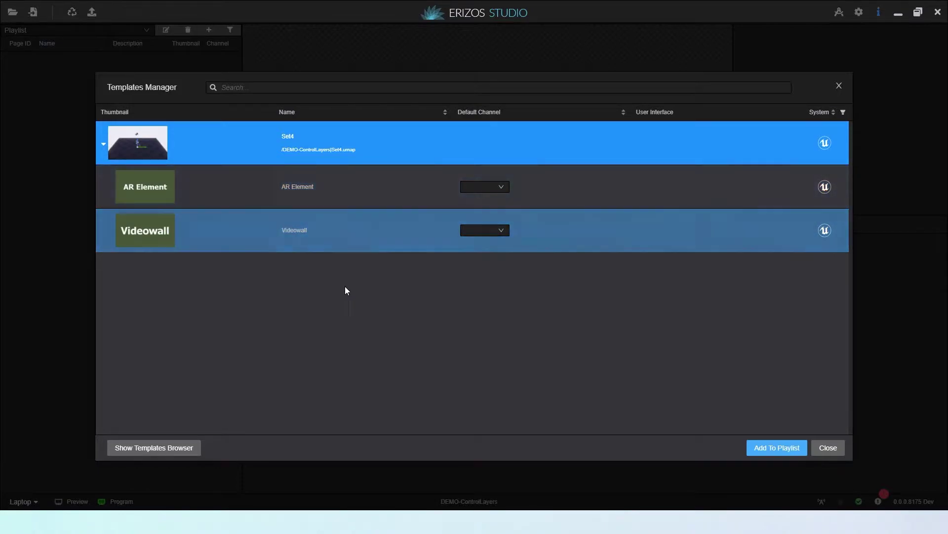
click(246, 187)
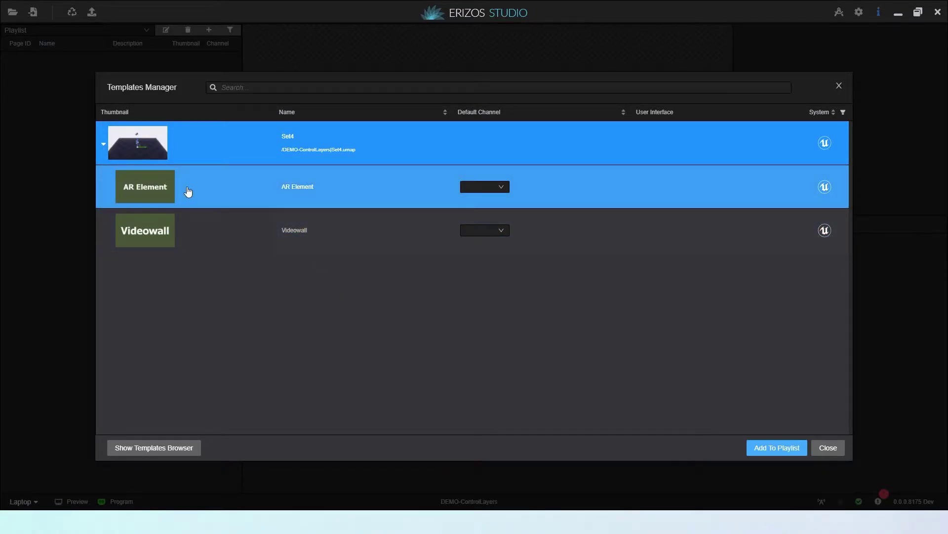
click(127, 237)
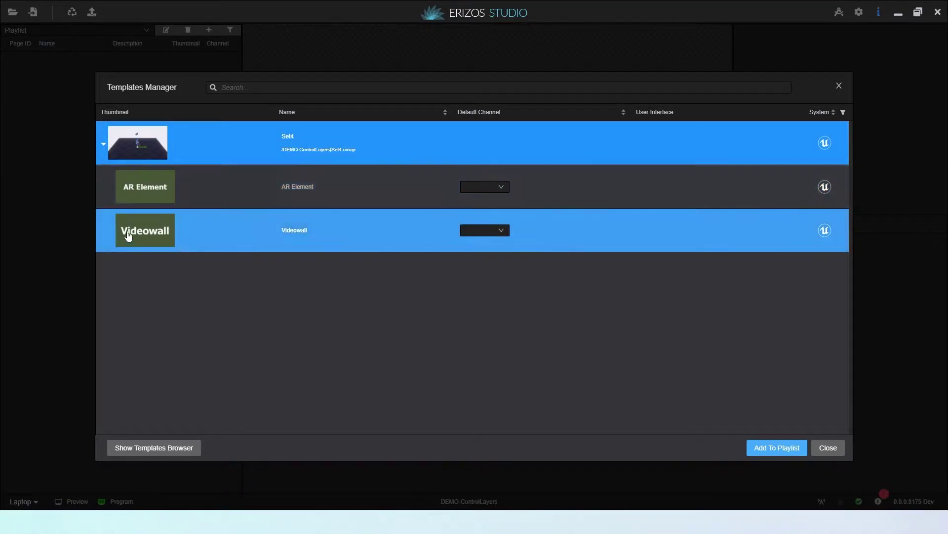
click(338, 194)
click(322, 225)
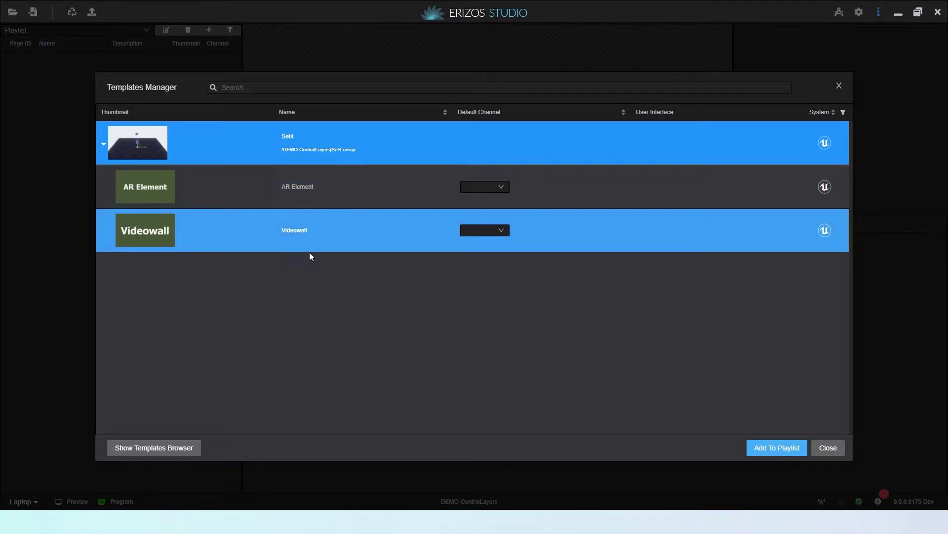
double_click(247, 187)
double_click(241, 242)
click(70, 272)
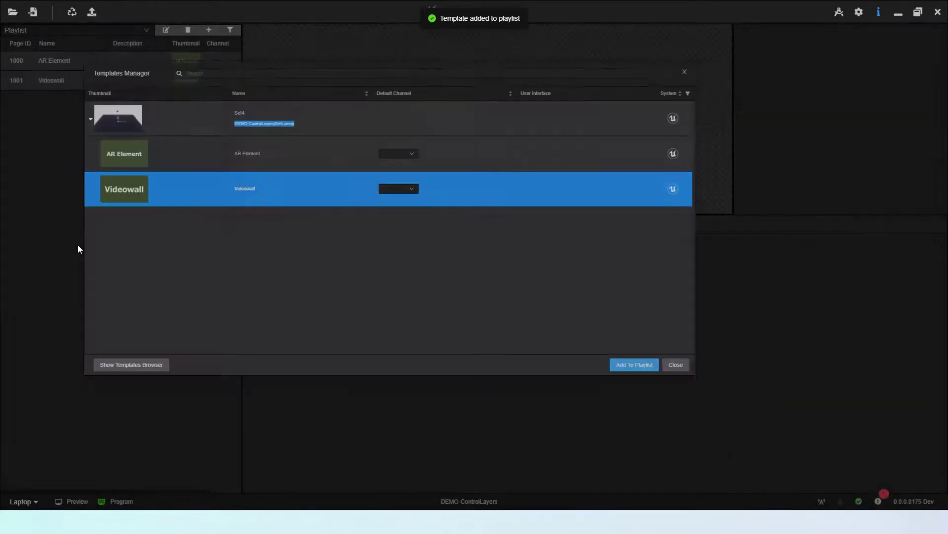
- Review the controls offered by the AR Element and Videowall pages in the playlist
click(107, 60)
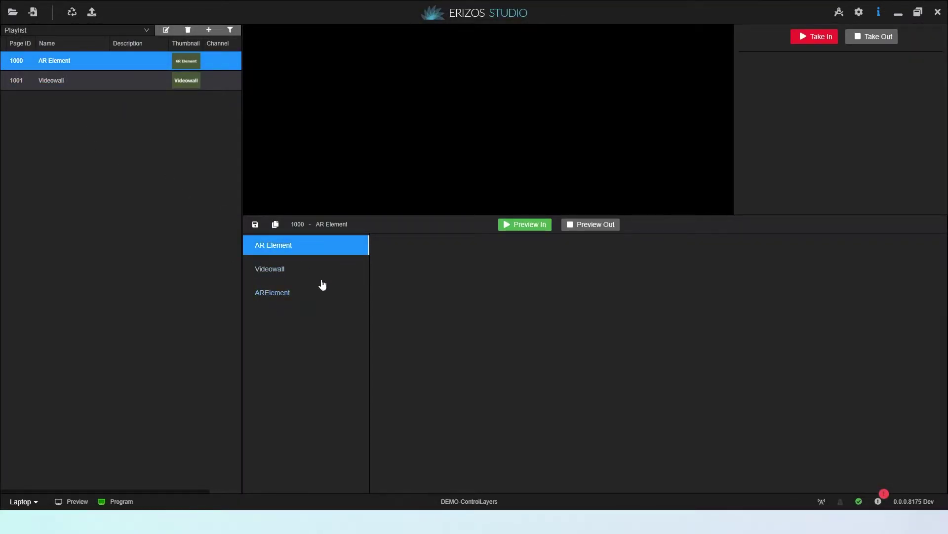
click(284, 275)
click(289, 295)
click(100, 80)
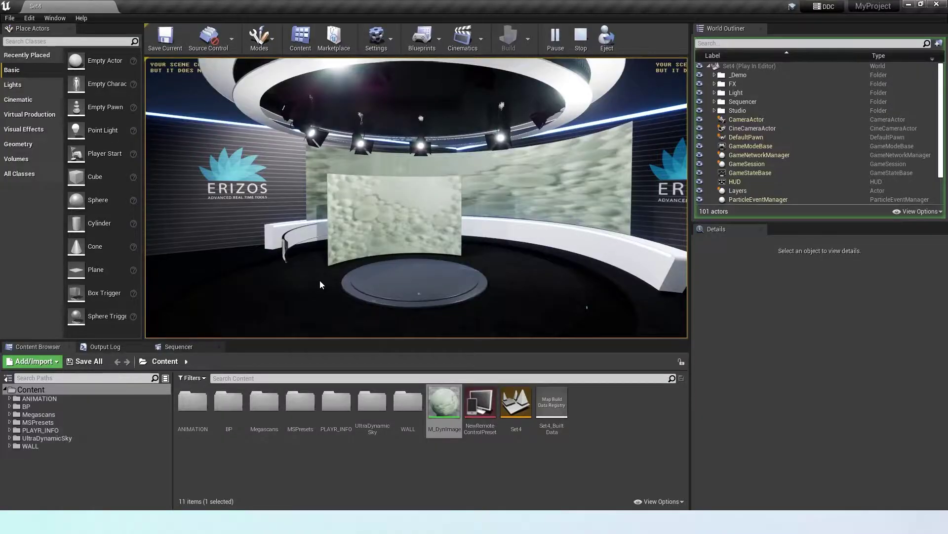
- Stop the play session in Unreal Editor and set the Layer of the Wall_Back2_Tube ControlTexture component to Videowall
click(579, 37)
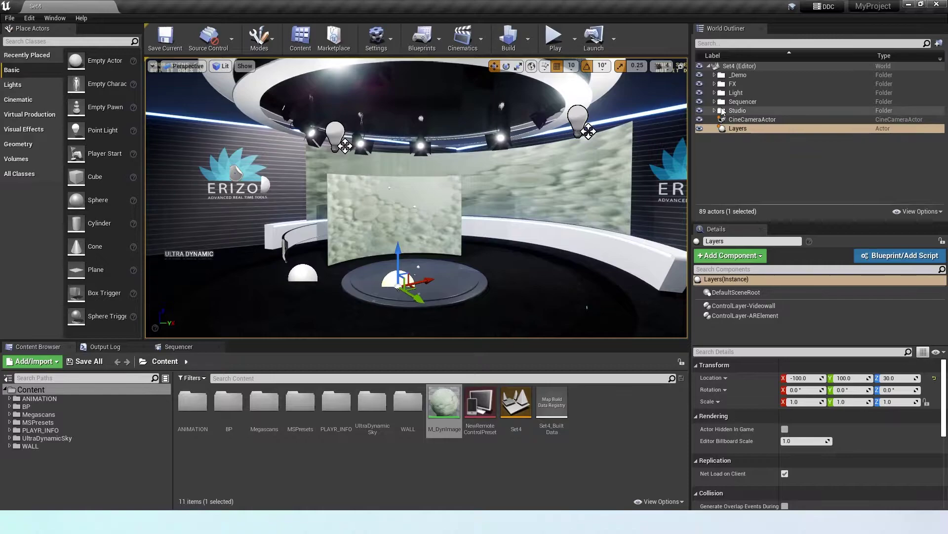
click(534, 173)
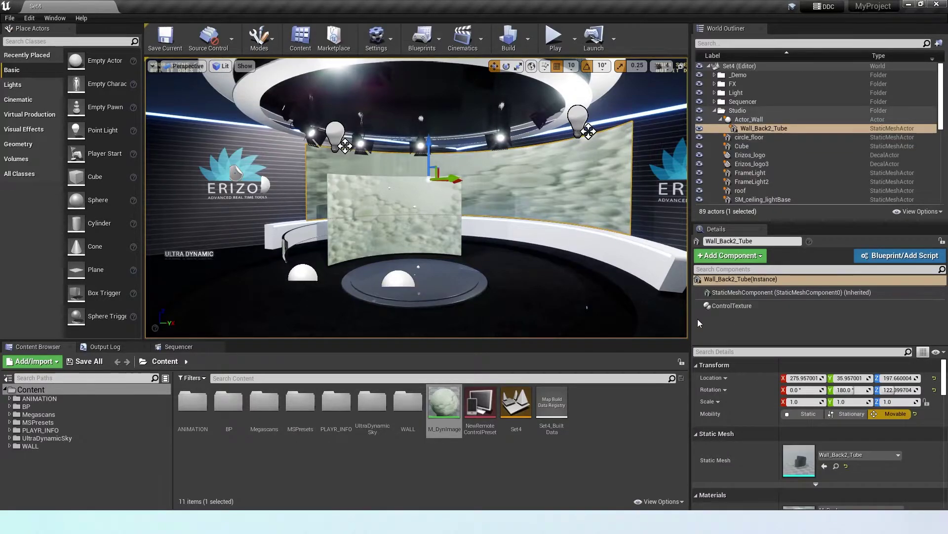
click(741, 306)
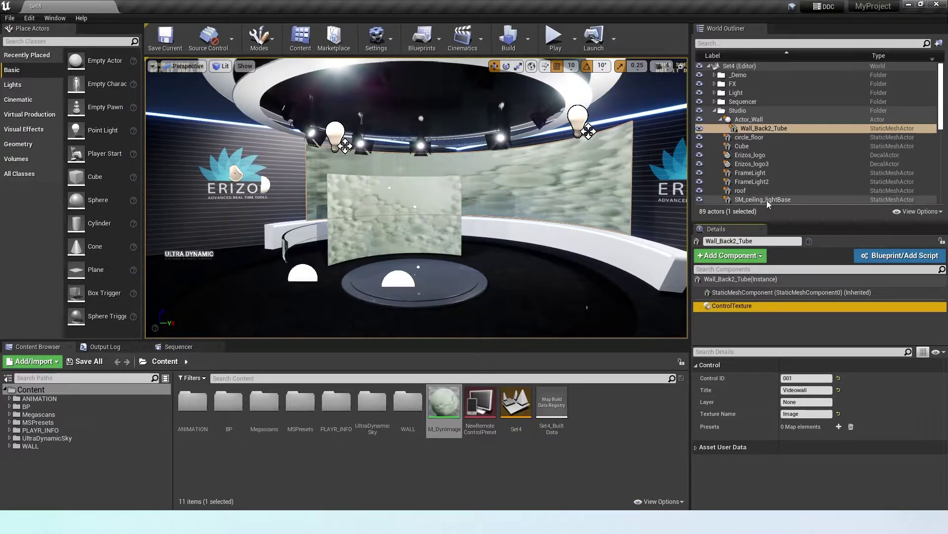
scroll(766, 173, down, 1)
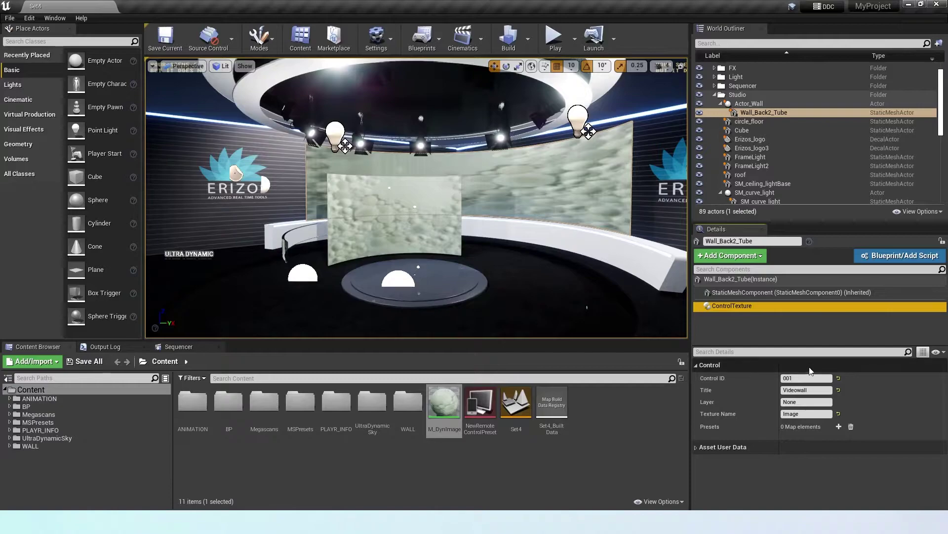
click(792, 401)
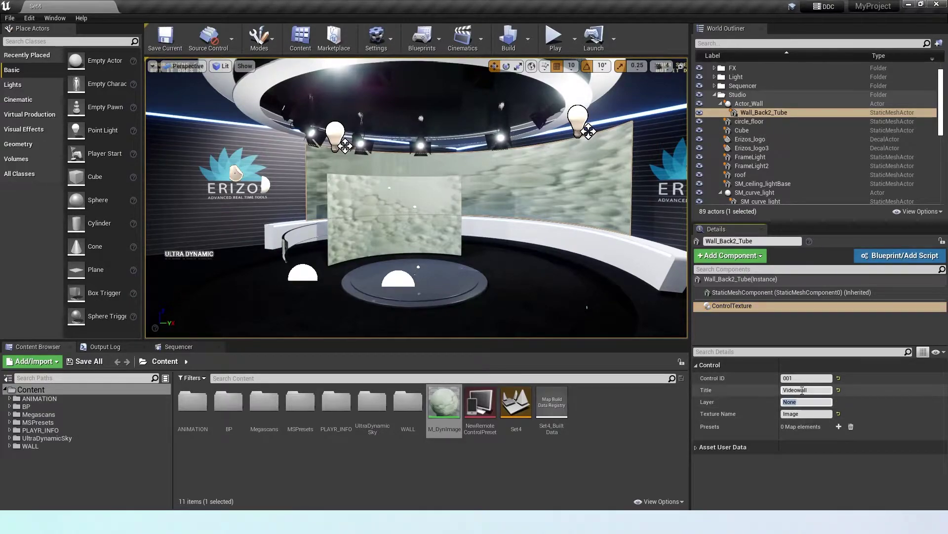
text(Videowall)
key(Return)
- Set the Layer of the wall1_Frame ControlTexture component to ARElement and save the level
click(395, 218)
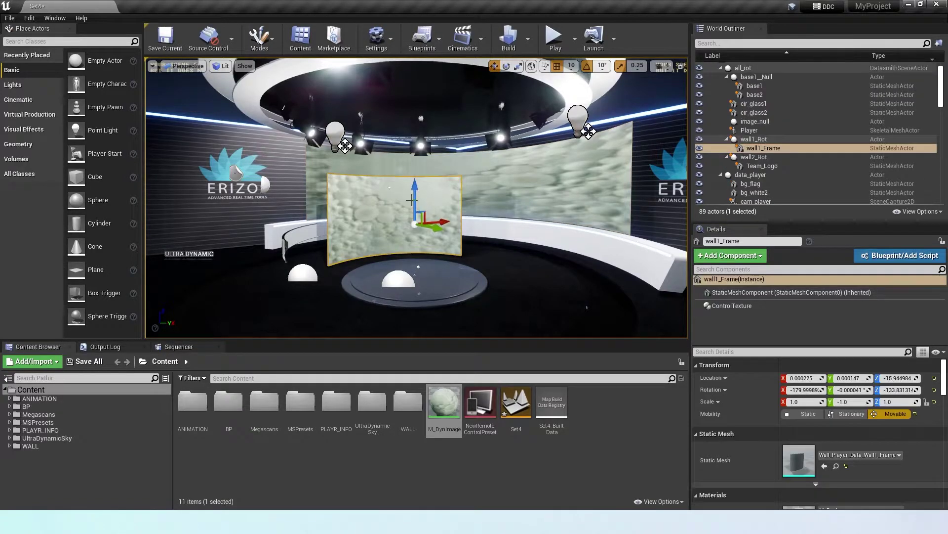
click(736, 306)
click(800, 401)
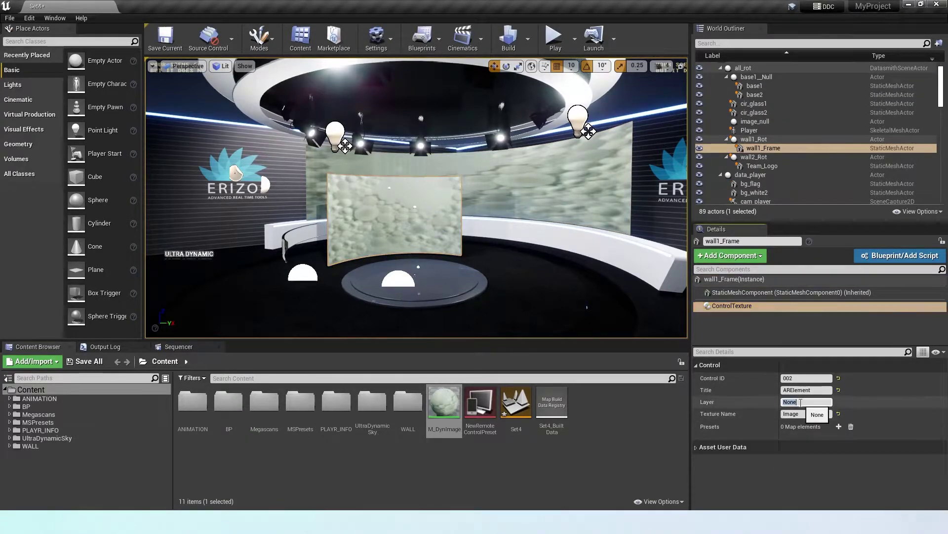
text(AREle)
key(BackSpace)
key(BackSpace)
text(I)
text(ement)
key(Return)
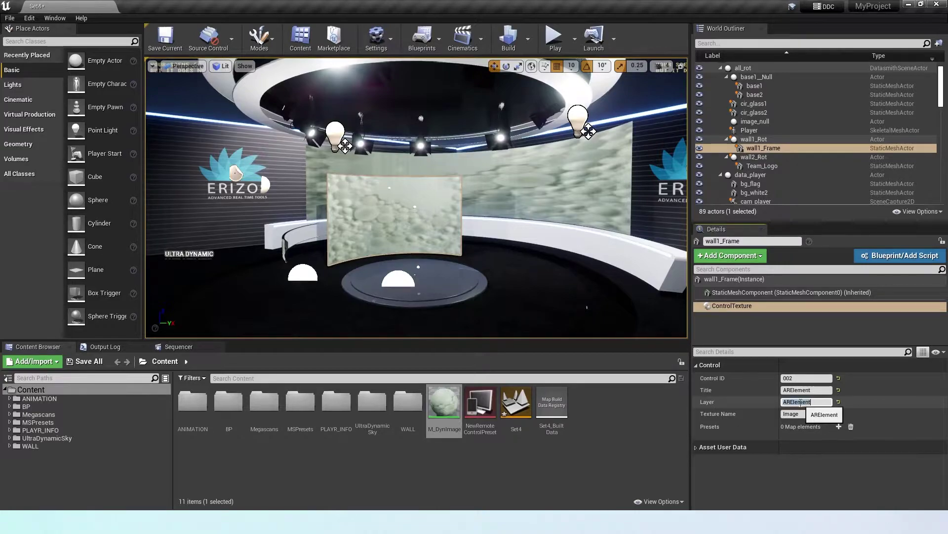
click(166, 40)
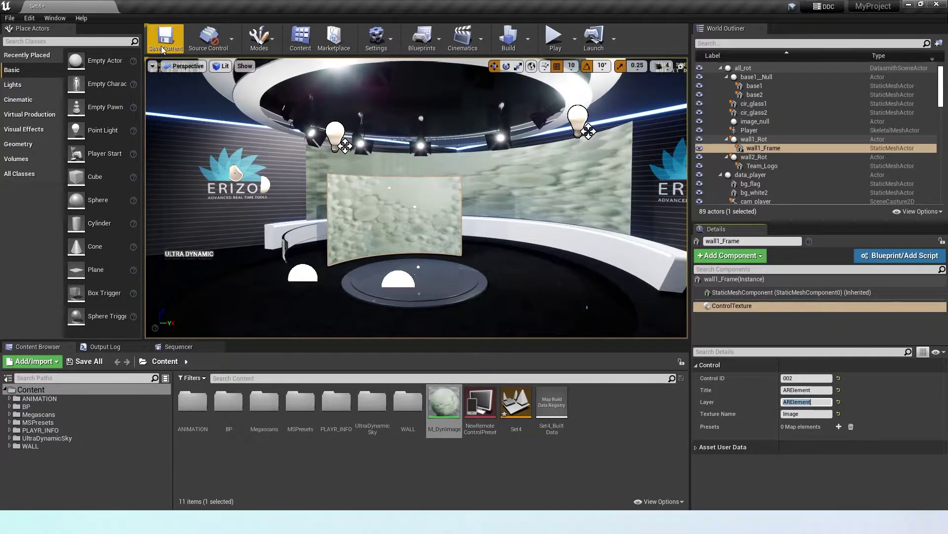
- Start a play session, switch to Erizos Studio, reimport the AR Element page, and check the controls of both playlist pages
click(555, 41)
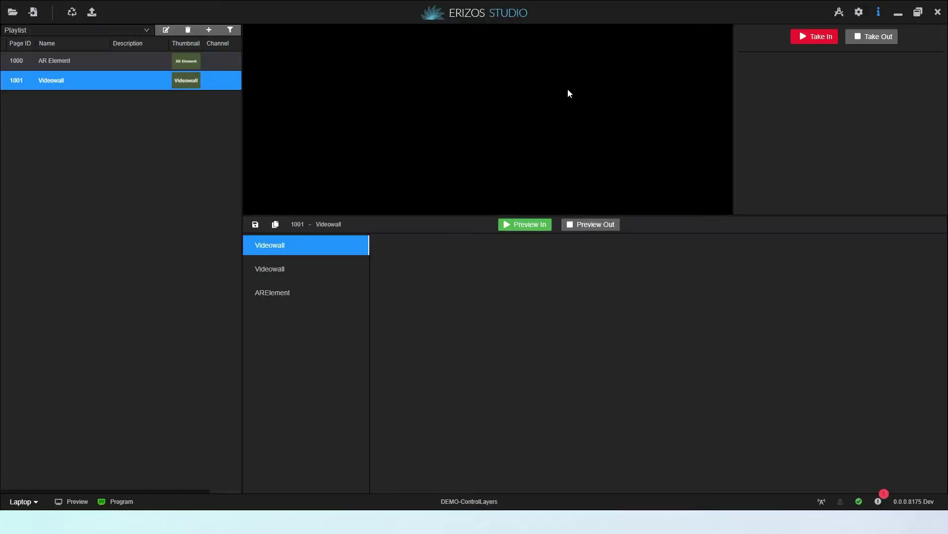
right_click(82, 61)
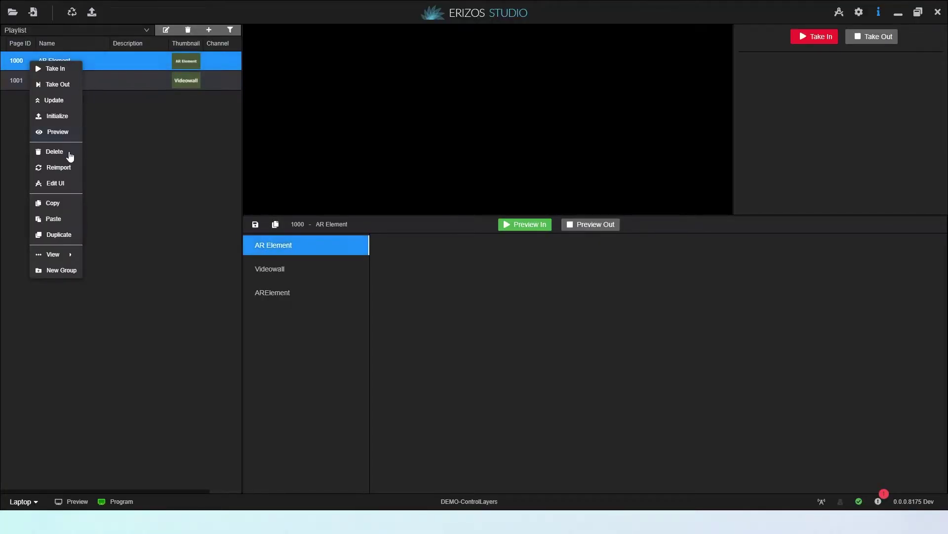
click(67, 168)
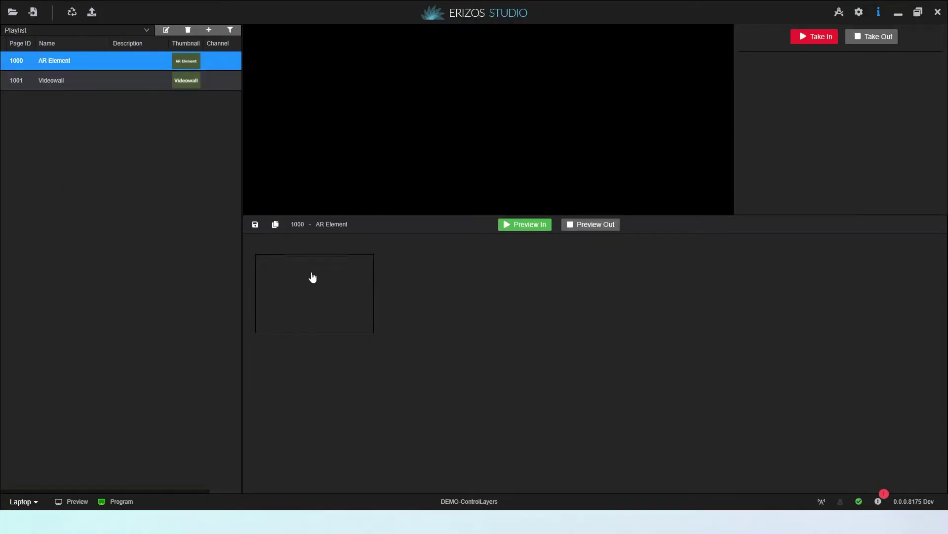
click(111, 87)
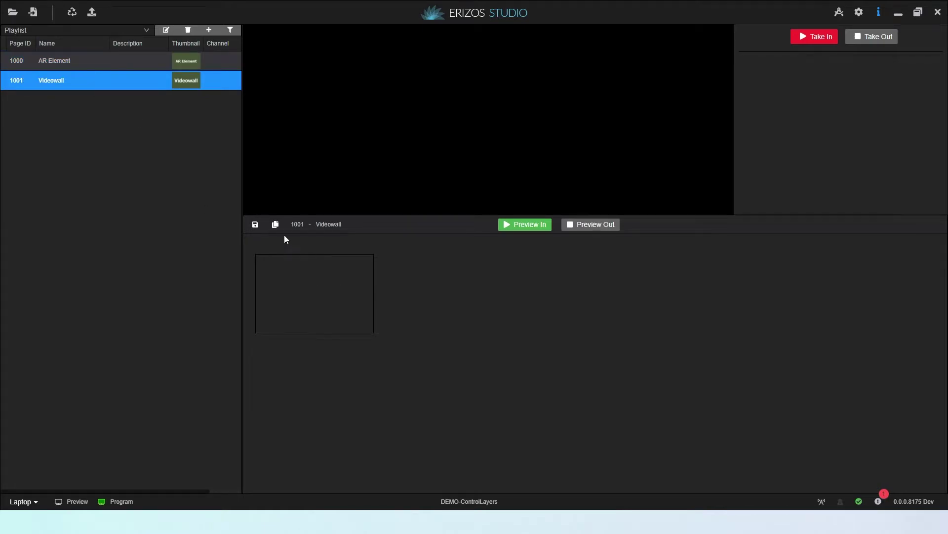
click(70, 60)
- Shrink the Erizos Studio window clear of the Unreal viewport and load the blue-tie portrait from the Headshots folder into the AR Element page
click(919, 13)
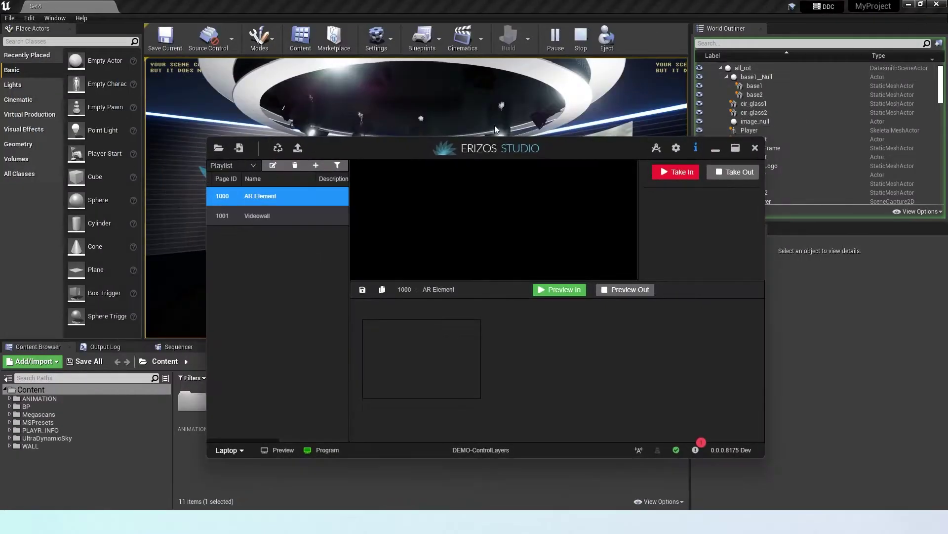
drag(408, 147, 640, 205)
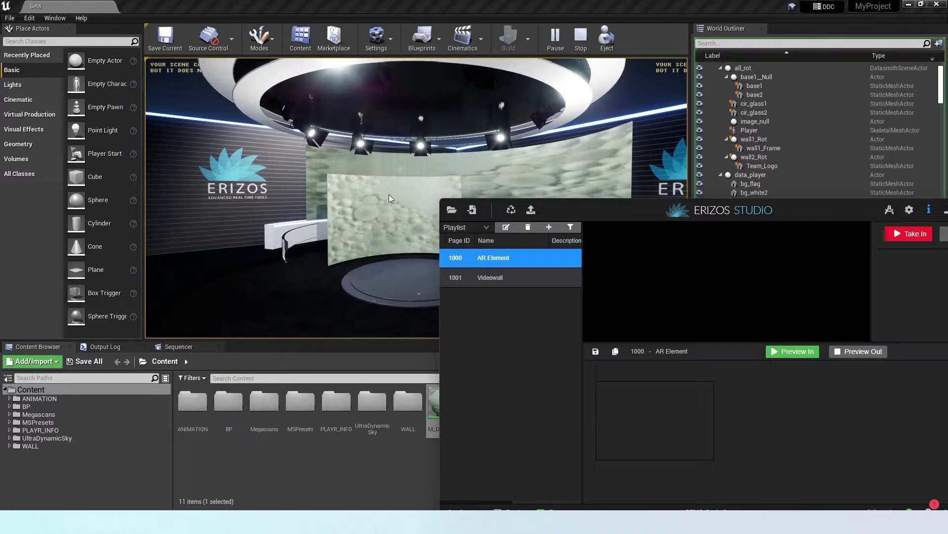
click(623, 379)
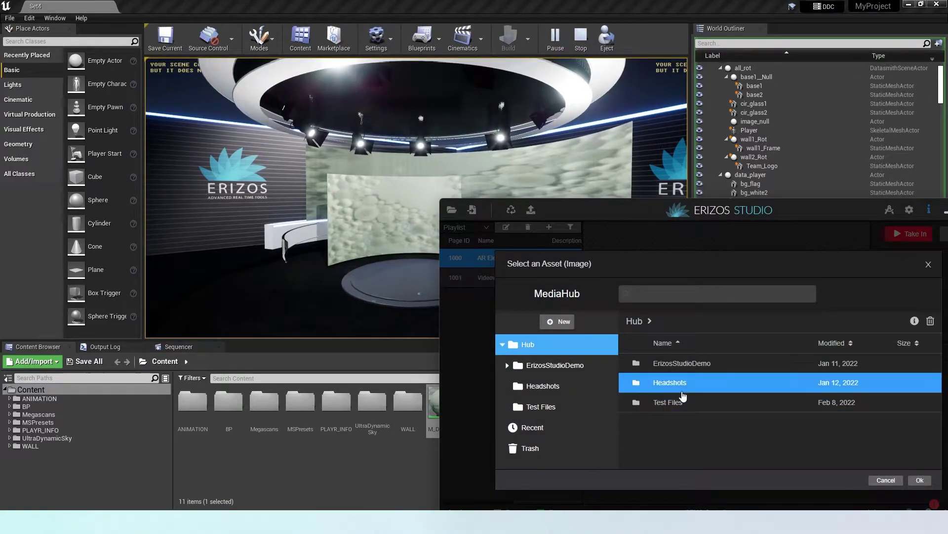
double_click(687, 381)
click(698, 372)
double_click(686, 369)
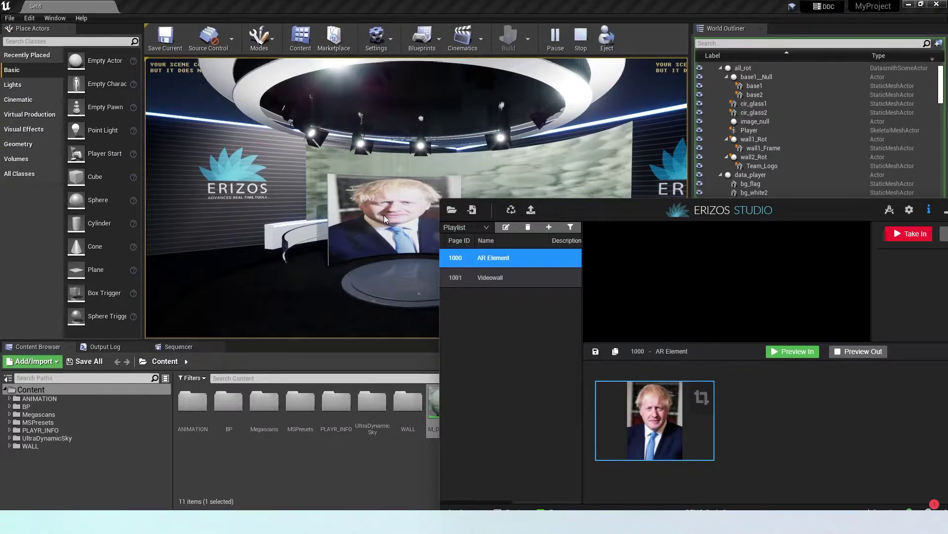
- Load the portrait with the French and EU flags from the Headshots folder into the Videowall page
click(502, 283)
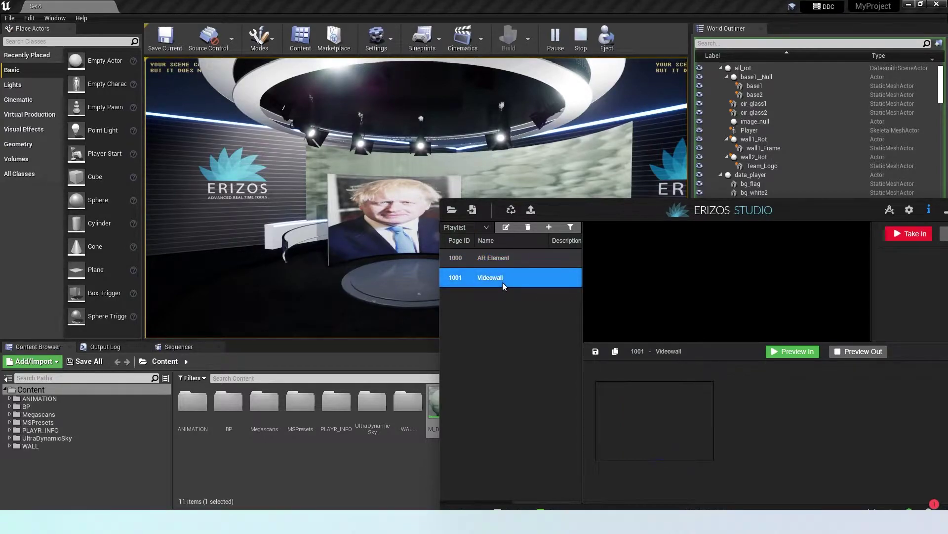
click(648, 407)
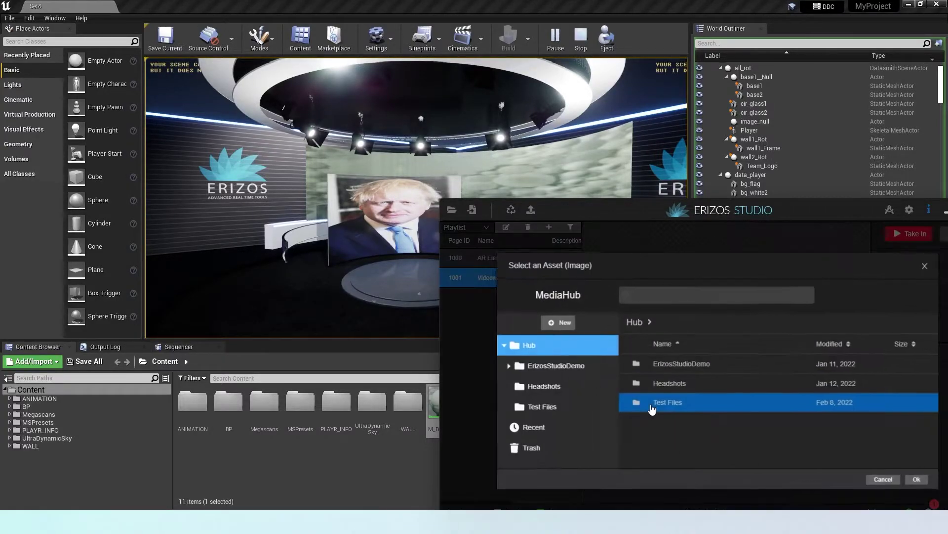
double_click(700, 384)
double_click(701, 384)
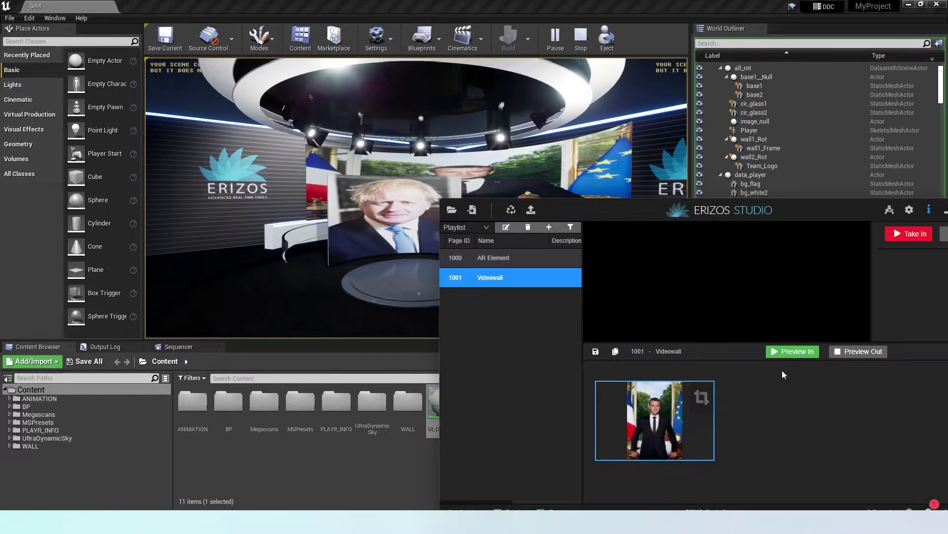
- Save the Videowall page as a new playlist page named Maron
click(494, 281)
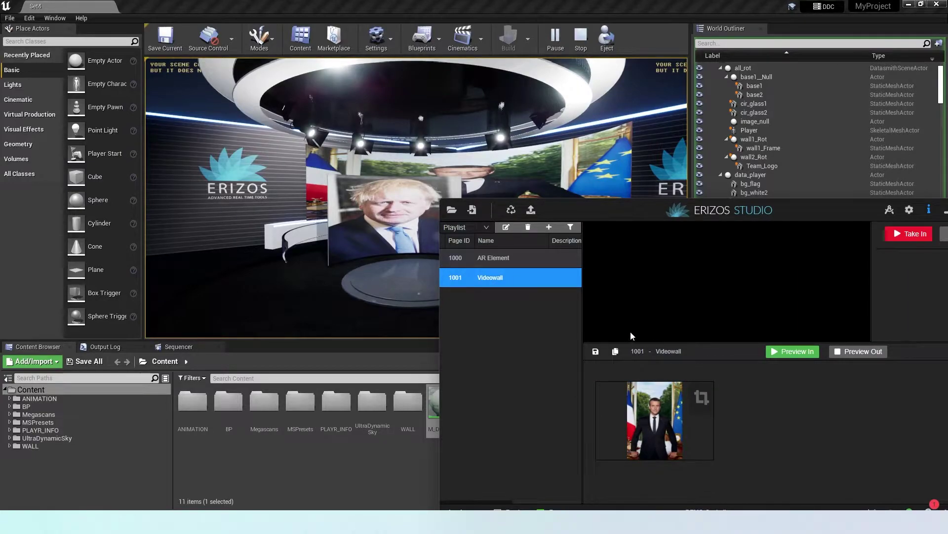
click(616, 351)
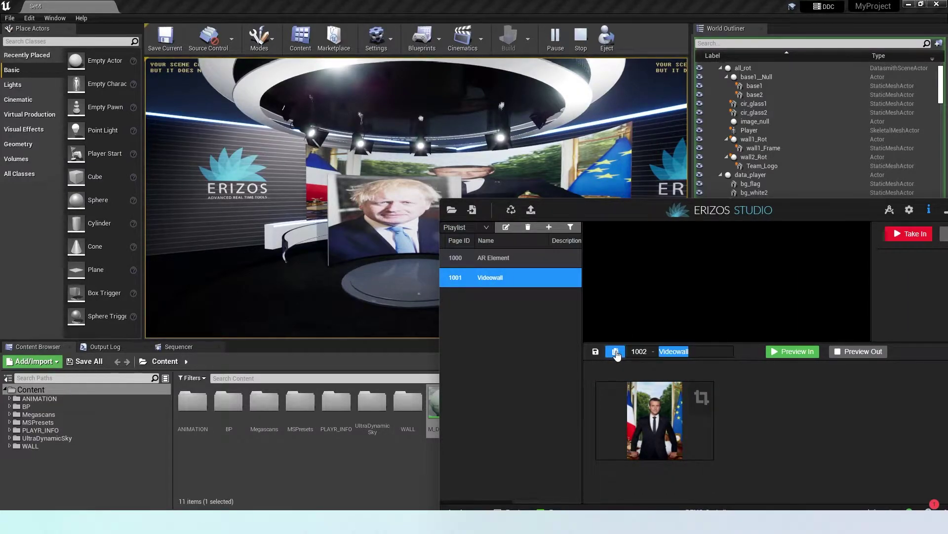
text(Mar)
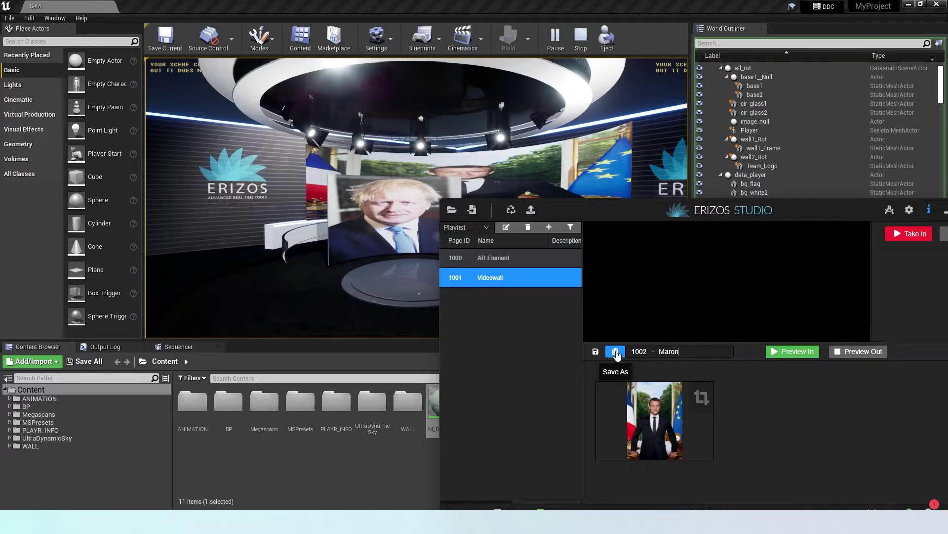
text(on)
key(Return)
- Replace the Maron page's image with the blue-tie portrait and save it as a new page named Boris
click(678, 409)
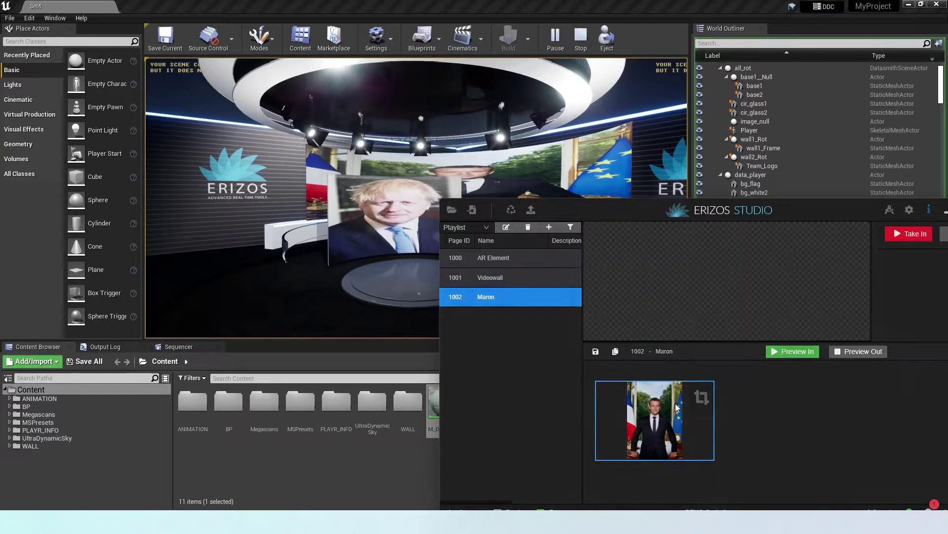
double_click(676, 368)
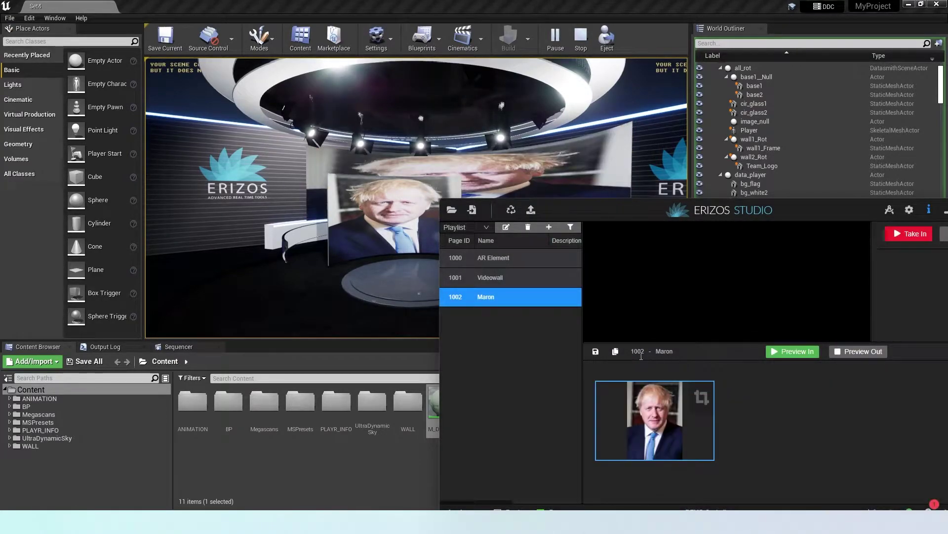
click(615, 351)
text(Boris)
key(Return)
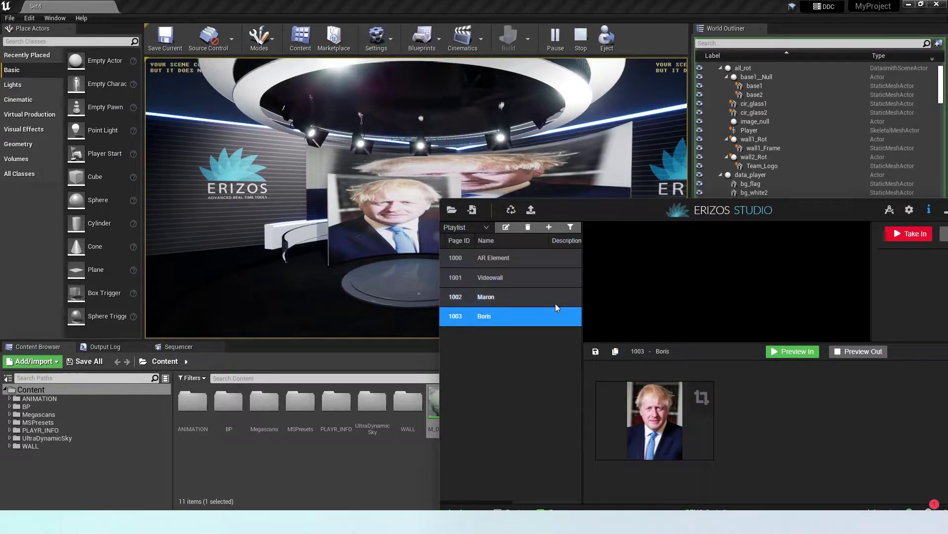
- Switch repeatedly between the Maron and Boris pages to compare the back wall's image in the running level
click(525, 294)
click(522, 317)
click(526, 299)
click(526, 315)
click(527, 299)
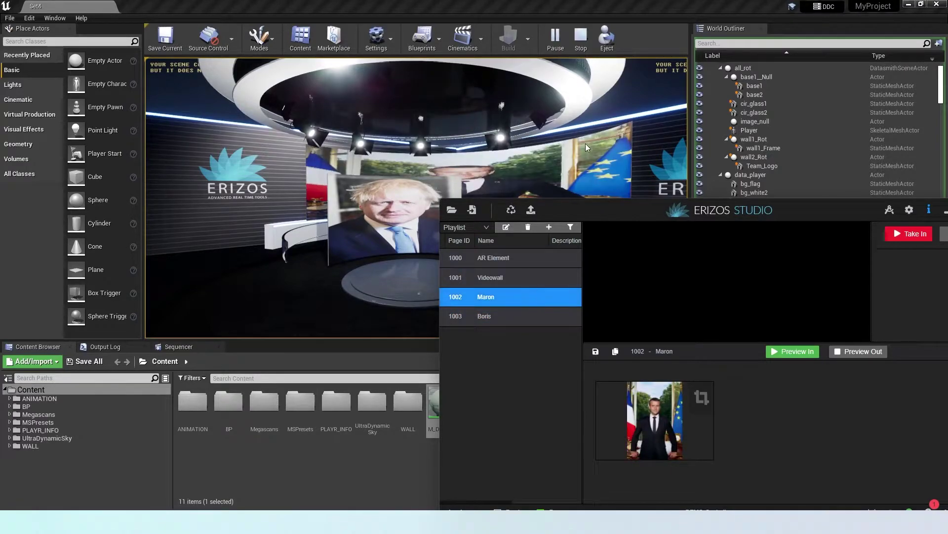
click(512, 310)
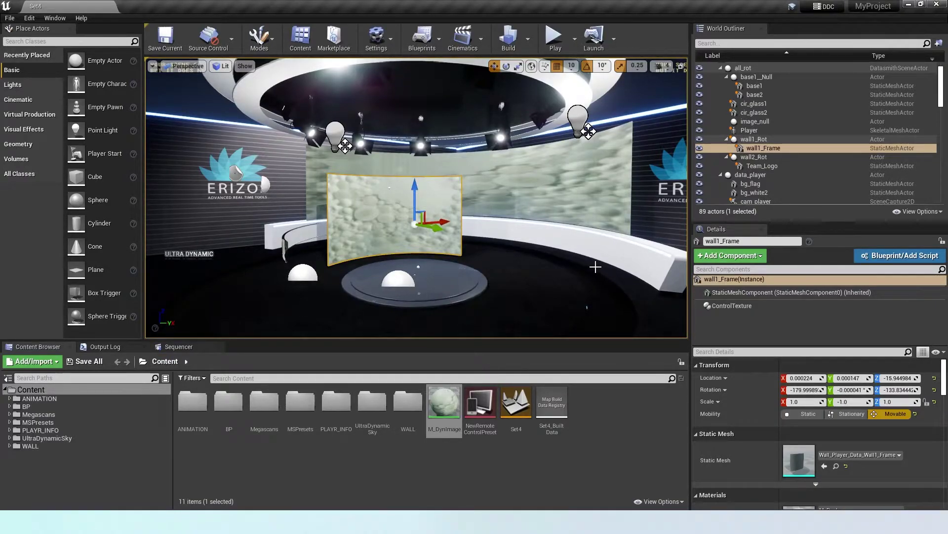
- Examine the sequence, preview camera and layer state settings of the Layers actor's ControlLayer-Videowall component in Unreal Editor
scroll(746, 158, down, 10)
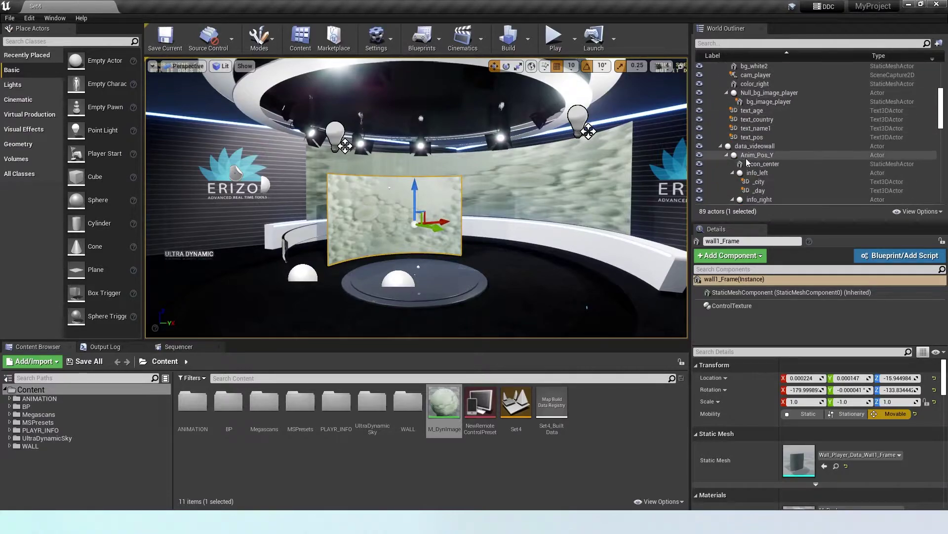
scroll(747, 183, down, 10)
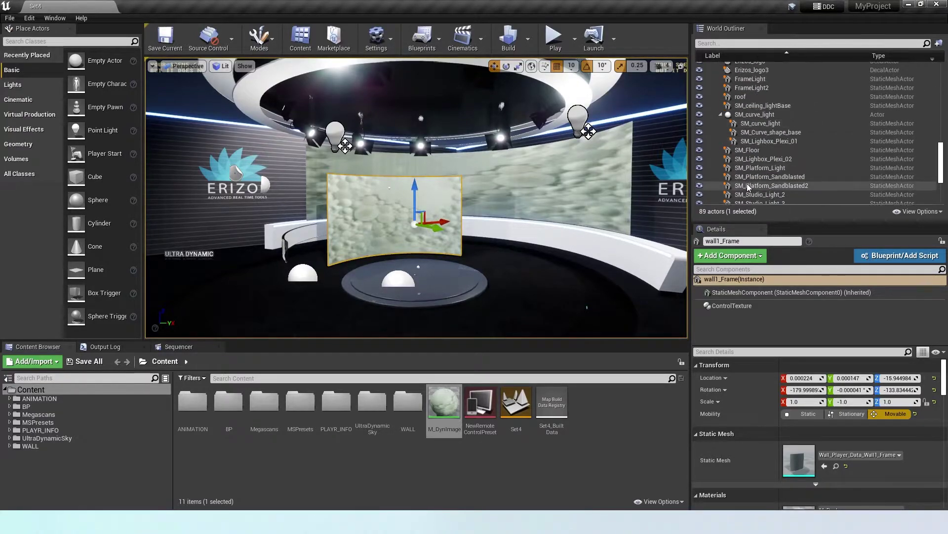
click(734, 200)
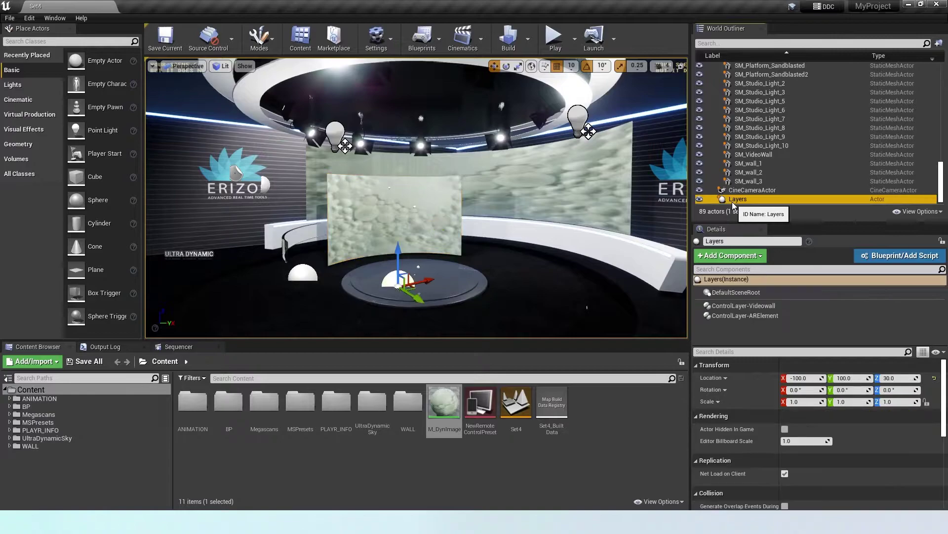
click(754, 307)
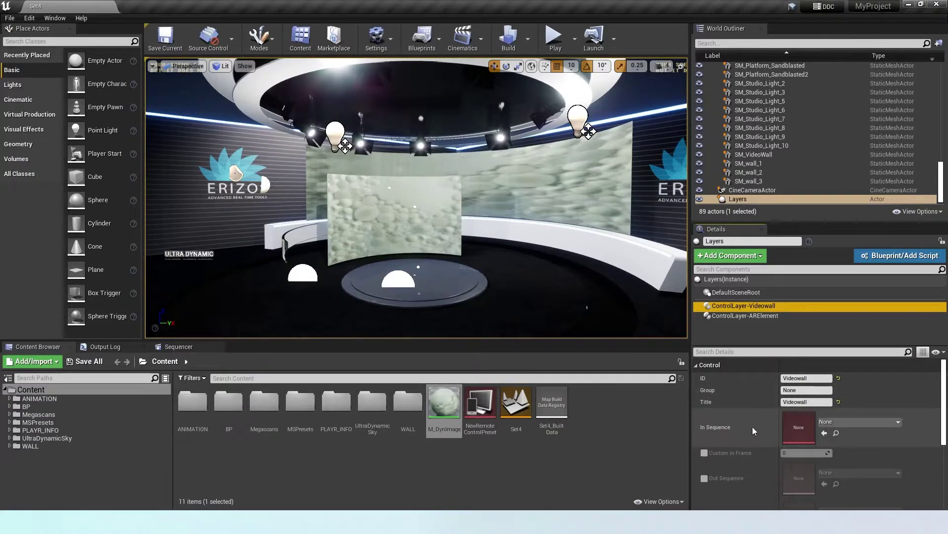
scroll(832, 424, down, 2)
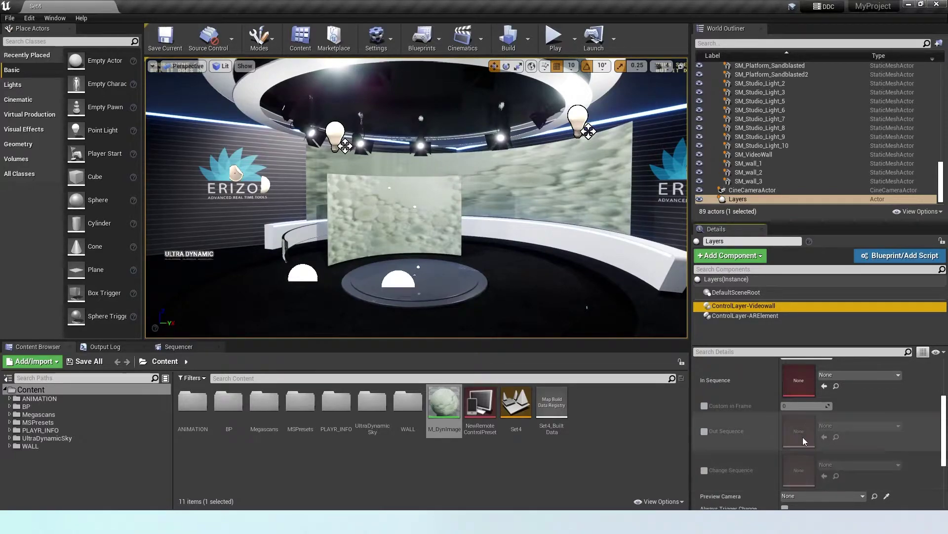
scroll(738, 390, up, 1)
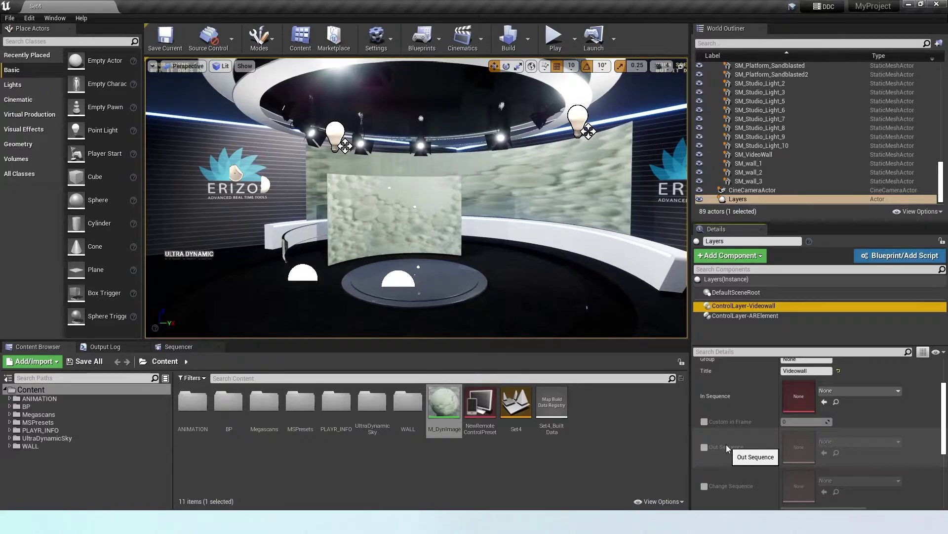
scroll(726, 443, down, 2)
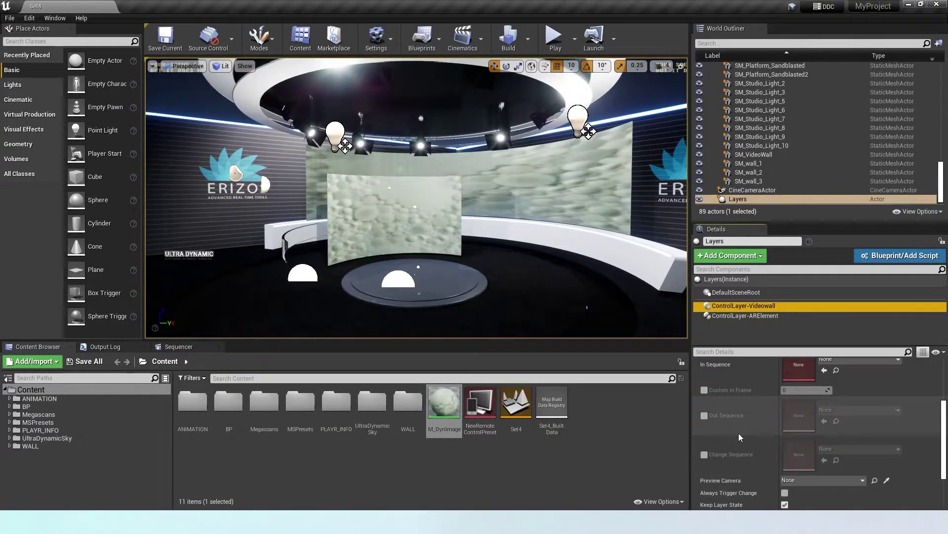
scroll(736, 449, up, 1)
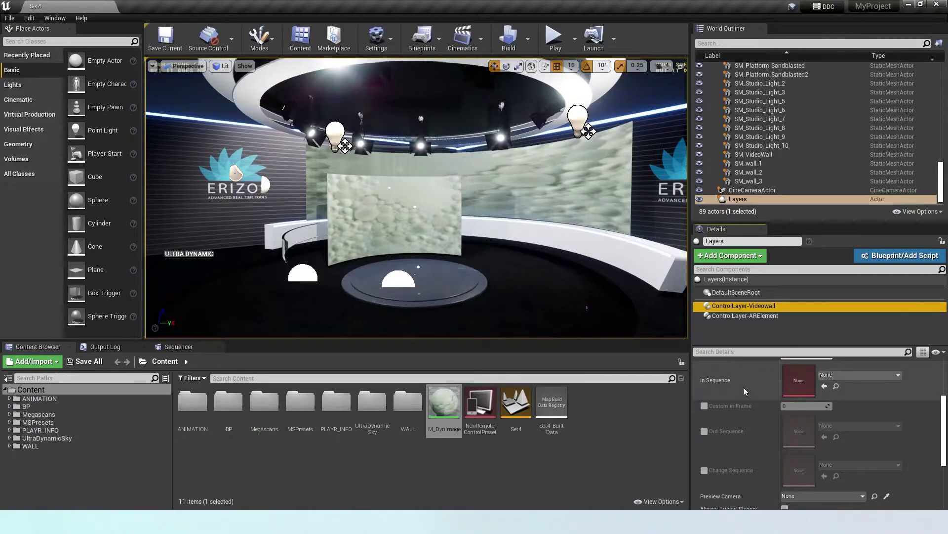
- Create a level sequence named SQ_Videowall_IN in the Content folder as the In Sequence of the Layers actor's ControlLayer-Videowall component
click(579, 199)
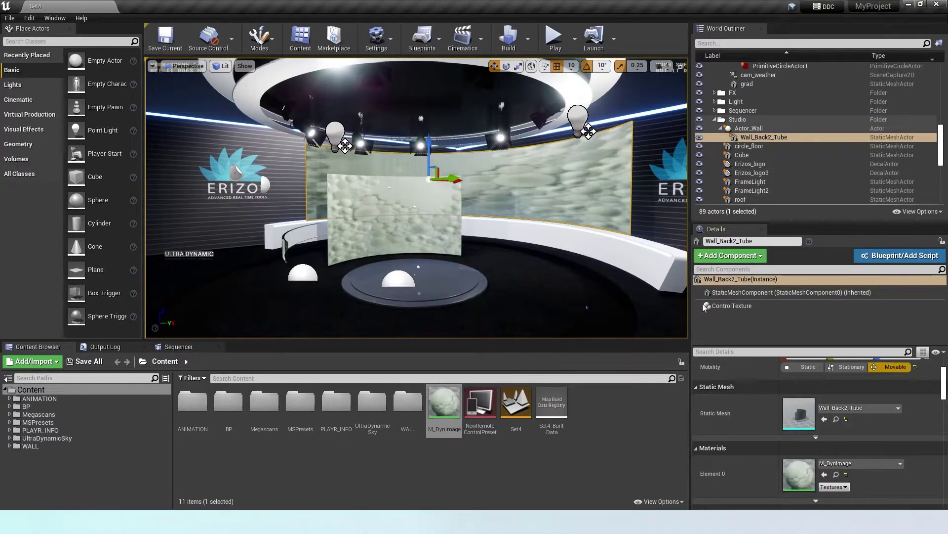
scroll(782, 168, down, 5)
click(757, 199)
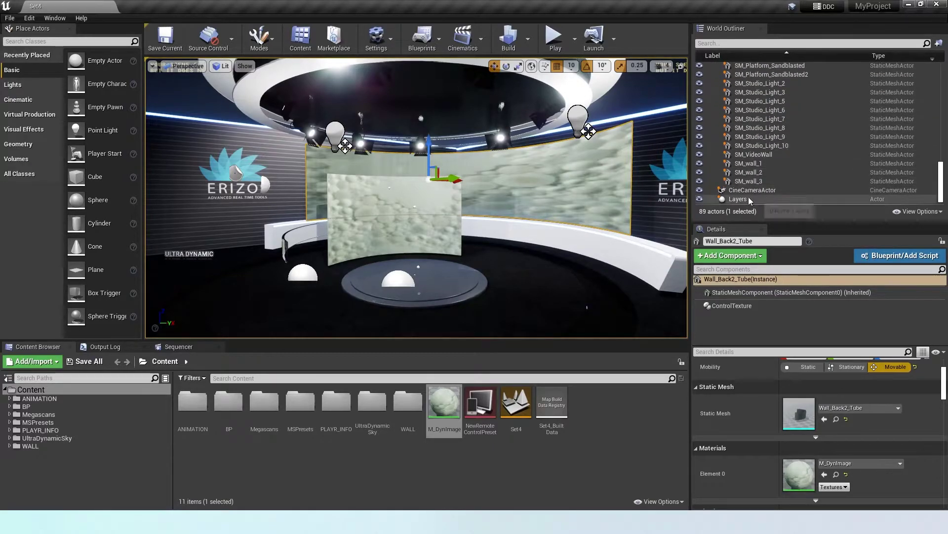
click(743, 305)
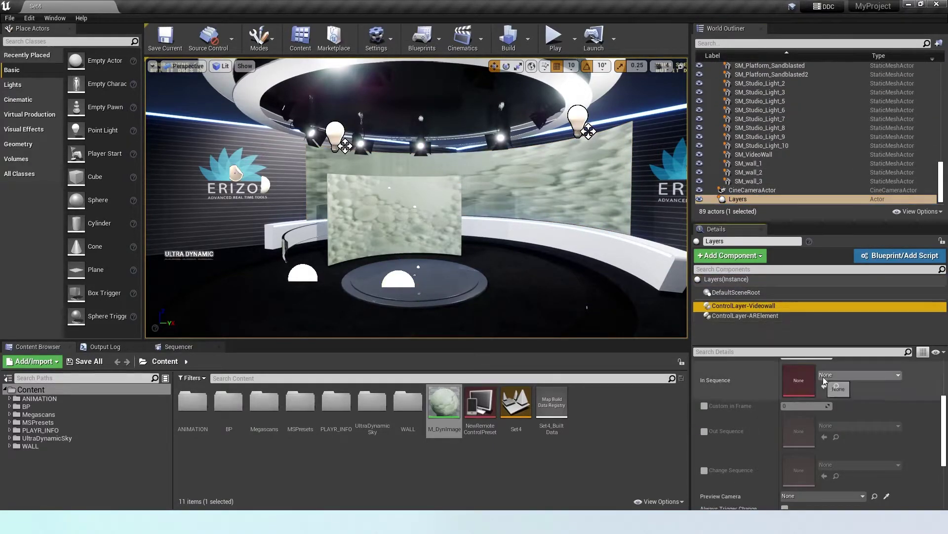
click(860, 375)
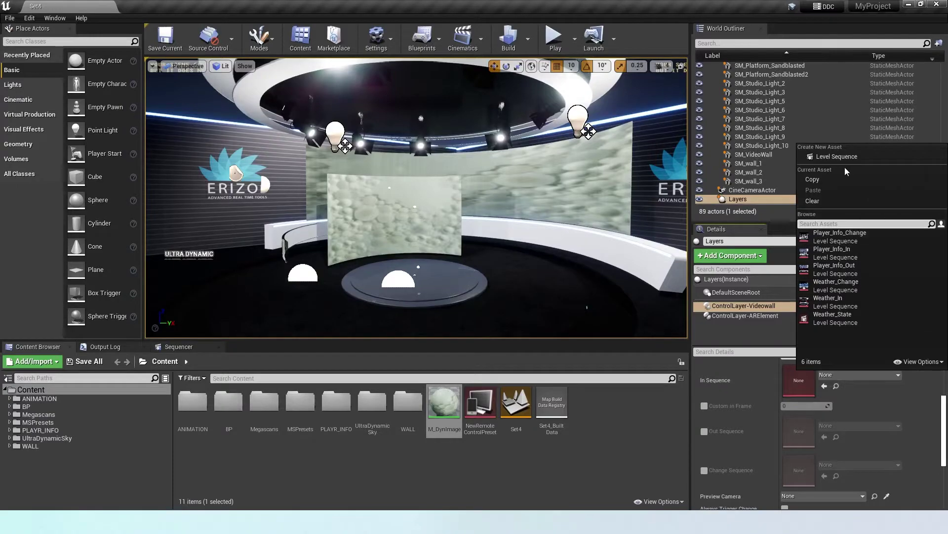
click(836, 157)
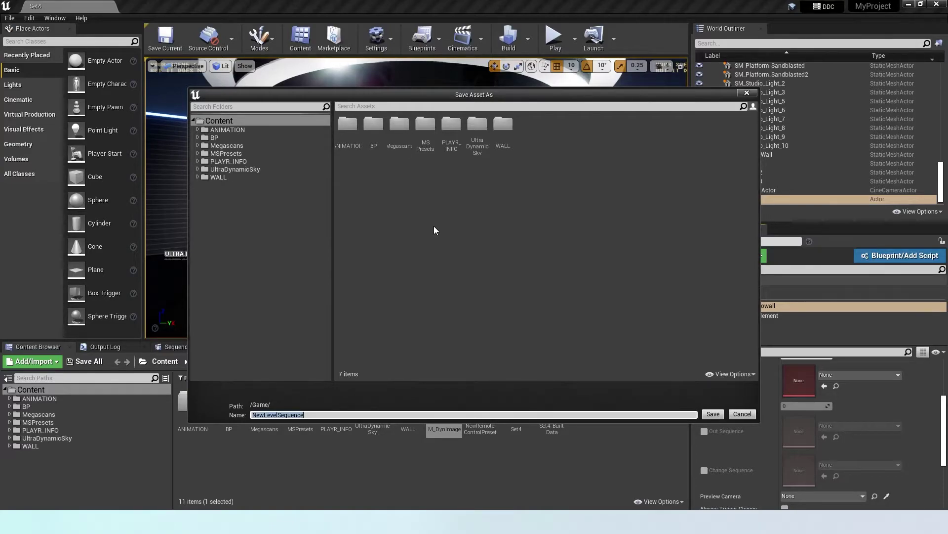
text(W)
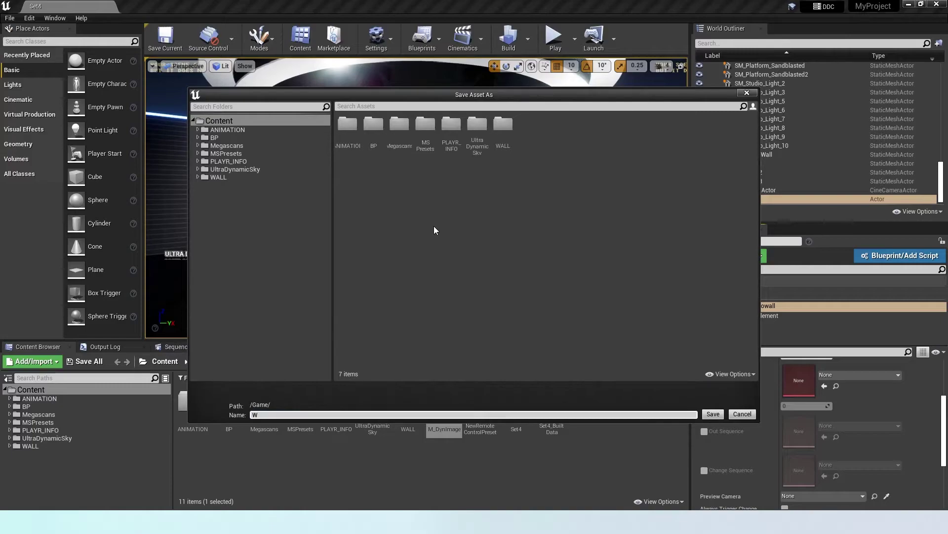
text(ide)
key(BackSpace)
key(BackSpace)
key(BackSpace)
key(BackSpace)
text(SQ_)
key(Return)
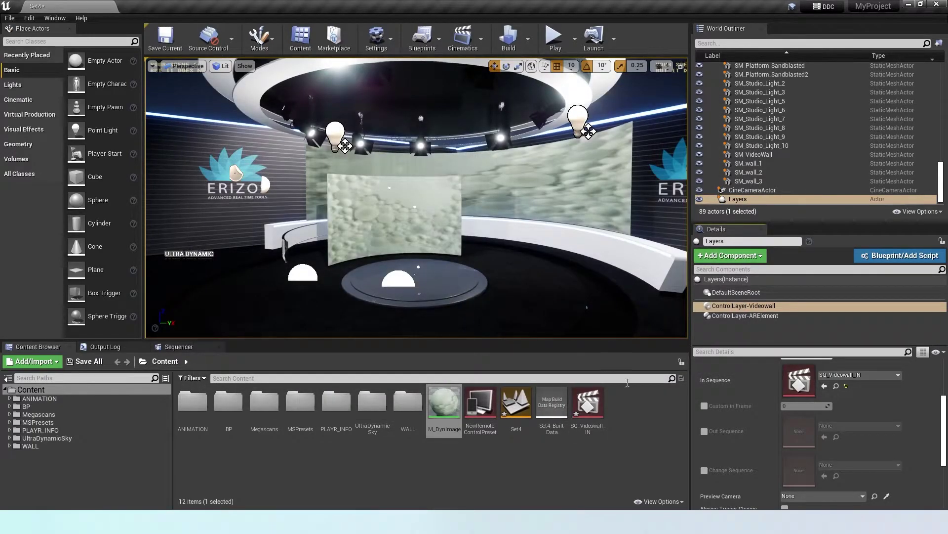
- Open the SQ_Videowall_IN sequence and add the back wall Wall_Back2_Tube to it as a track
double_click(588, 403)
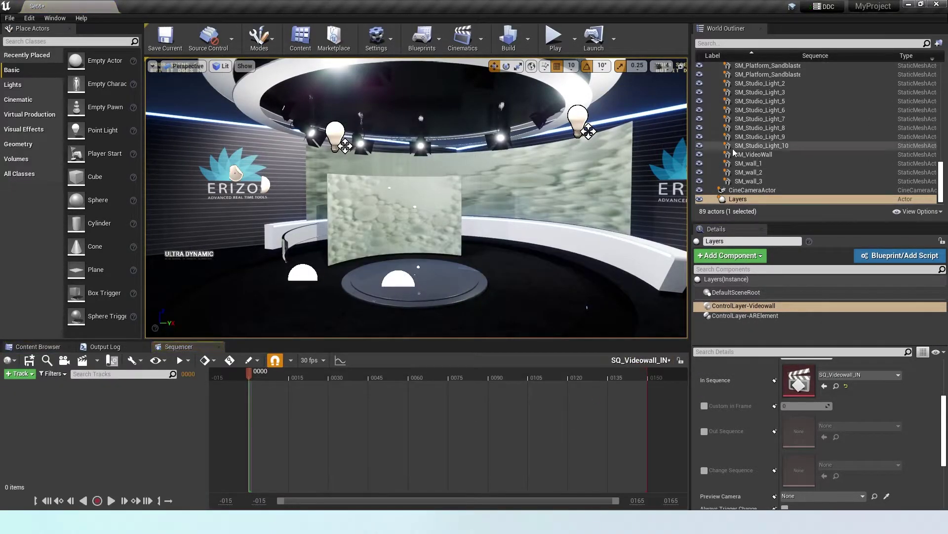
click(487, 200)
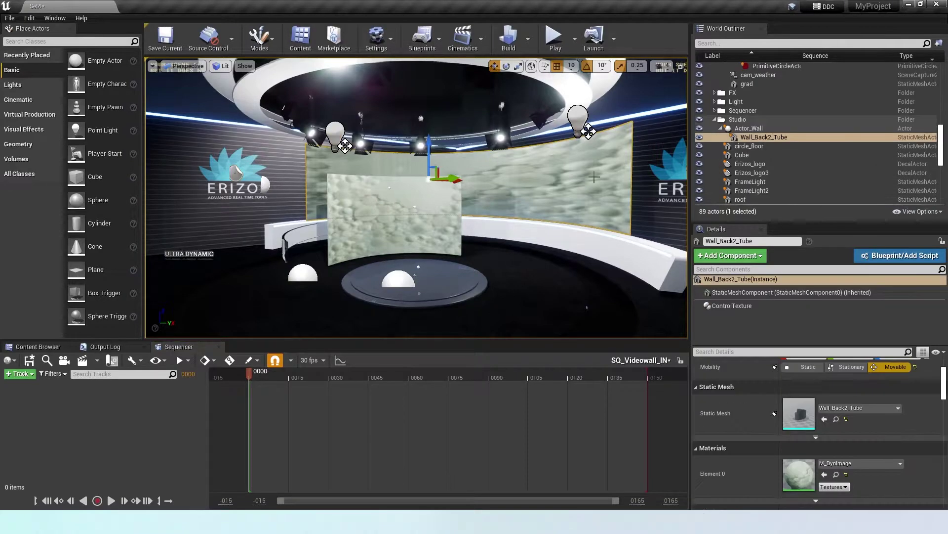
click(765, 139)
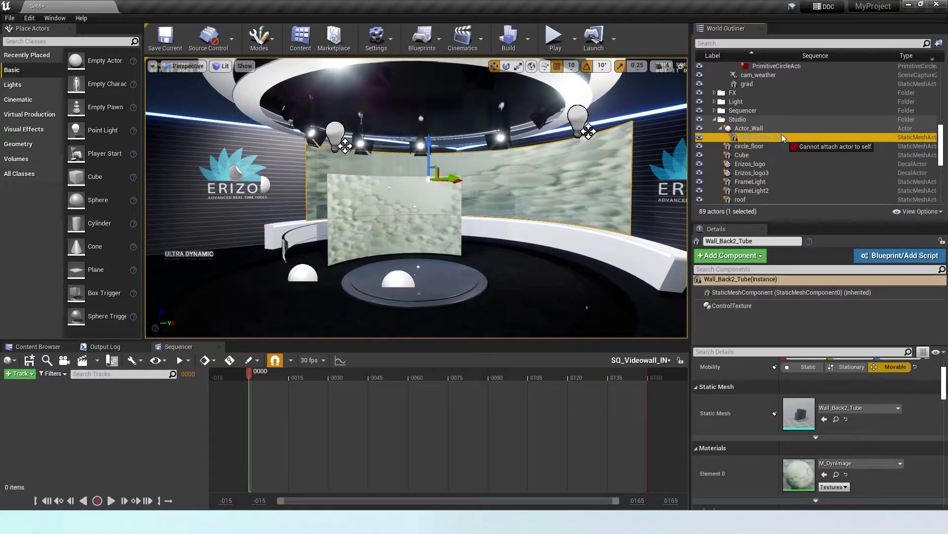
click(765, 129)
click(764, 137)
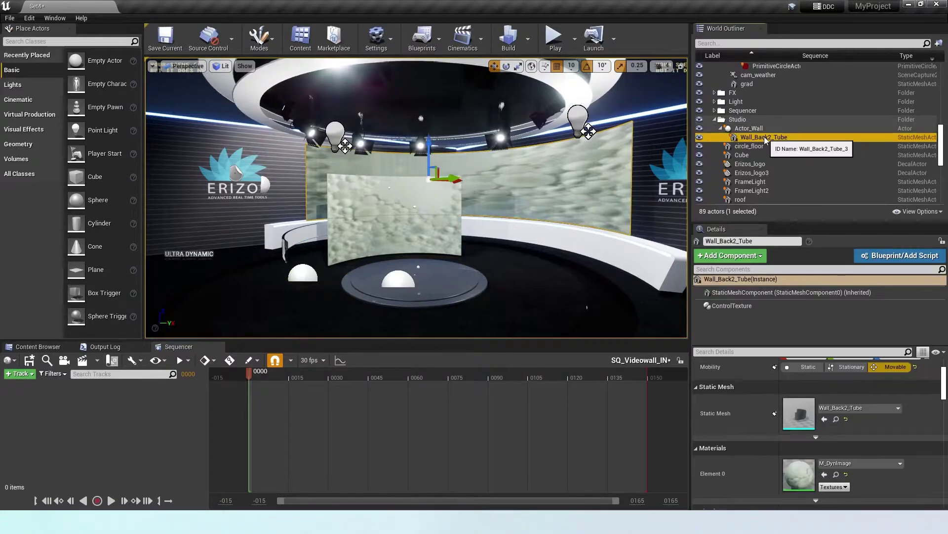
drag(306, 317, 143, 398)
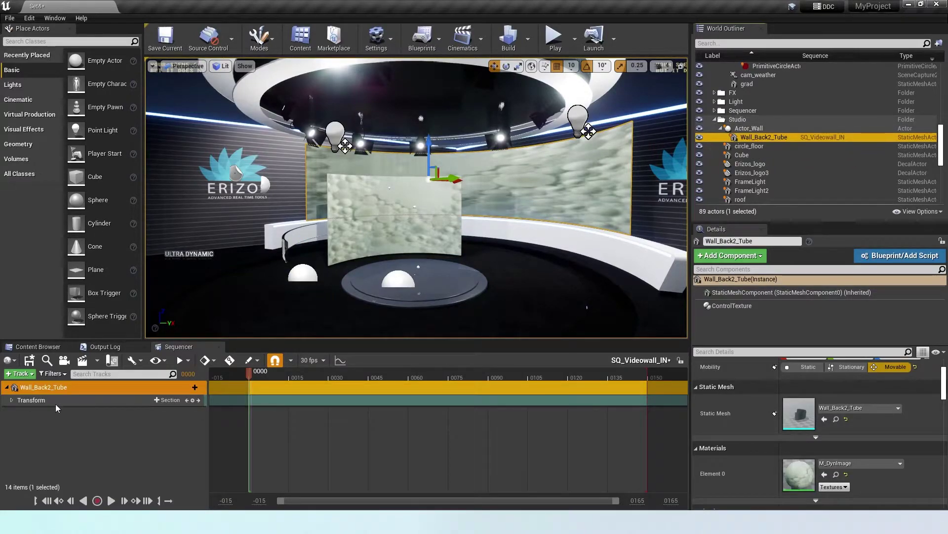
- Key the back wall's current location at frame 45 of the sequence
click(30, 400)
click(12, 400)
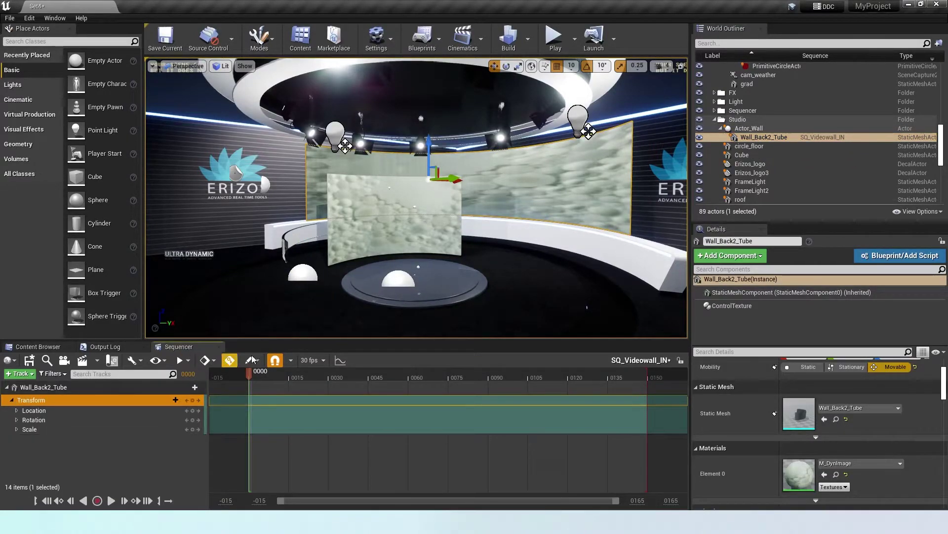
click(360, 377)
drag(361, 375, 372, 374)
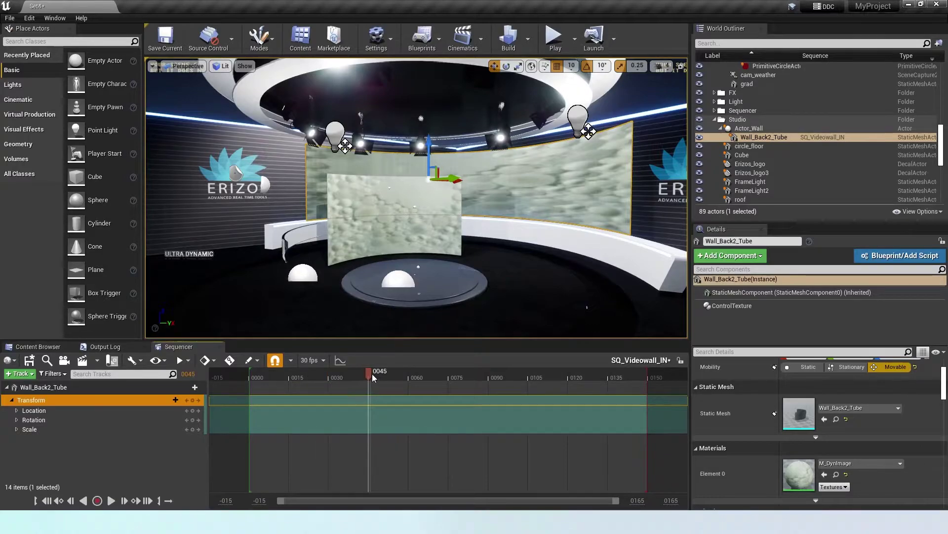
click(192, 400)
- Lower the back wall below the studio floor to a Z location of about -142 and key its location at frame 0
drag(371, 372, 251, 380)
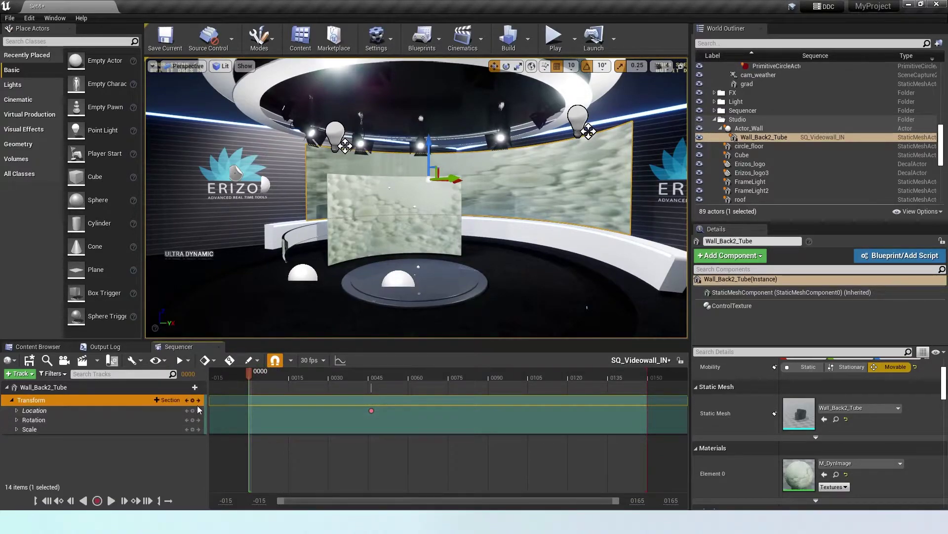
double_click(103, 410)
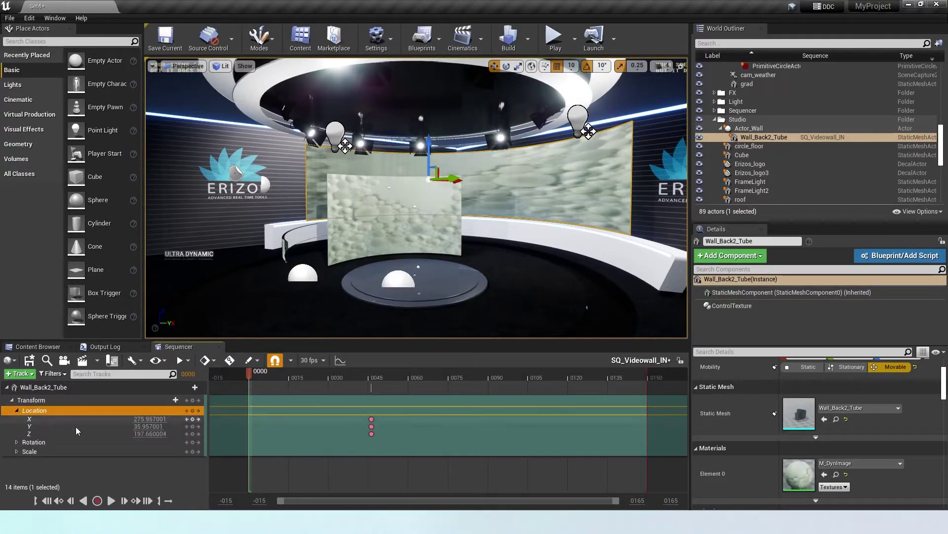
drag(150, 426, 118, 426)
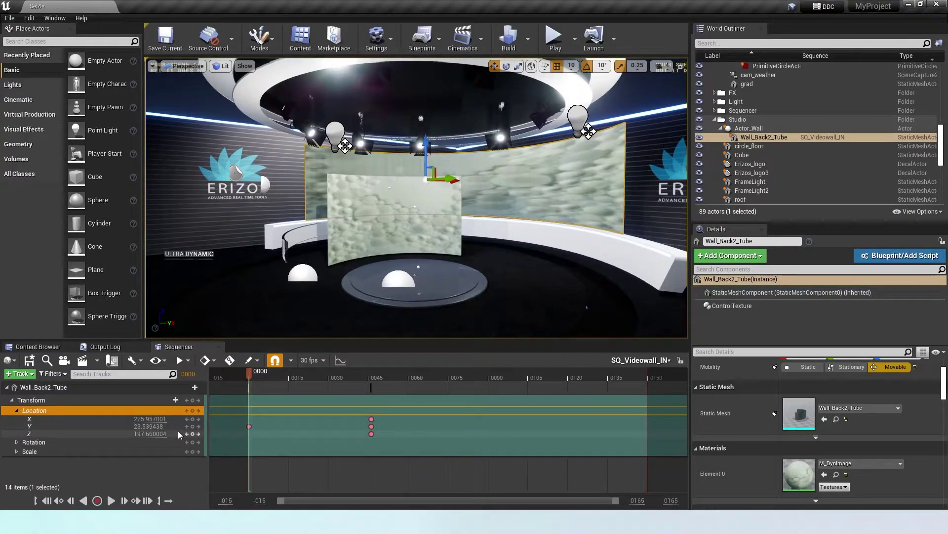
key(ctrl+z)
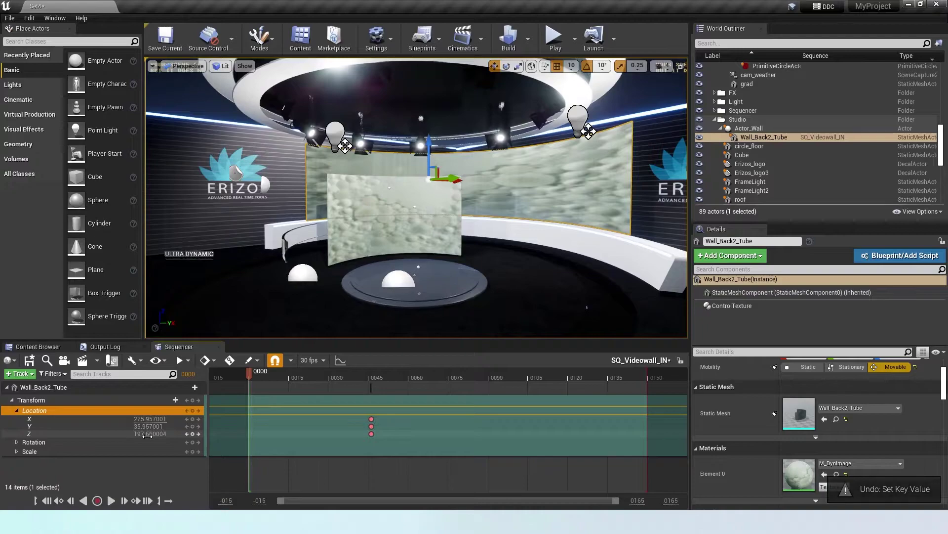
drag(427, 141, 417, 286)
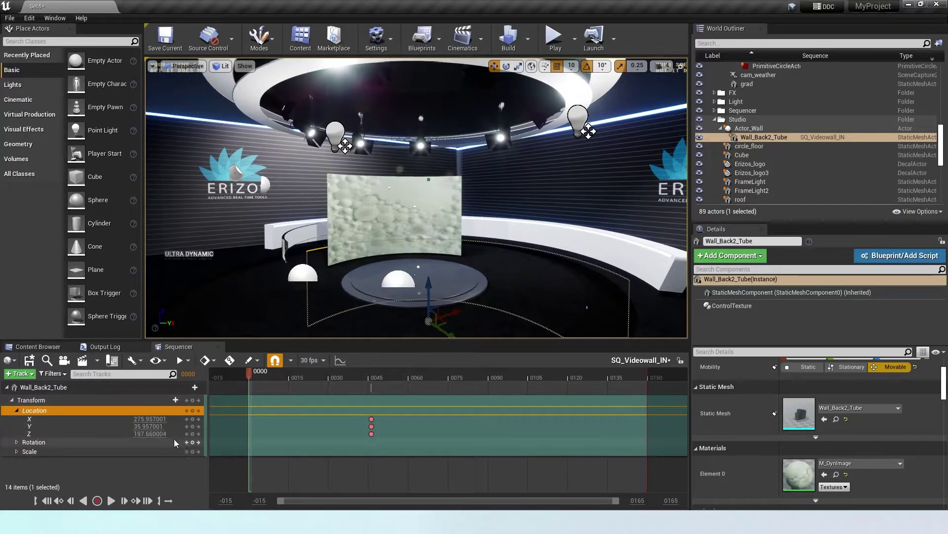
click(195, 414)
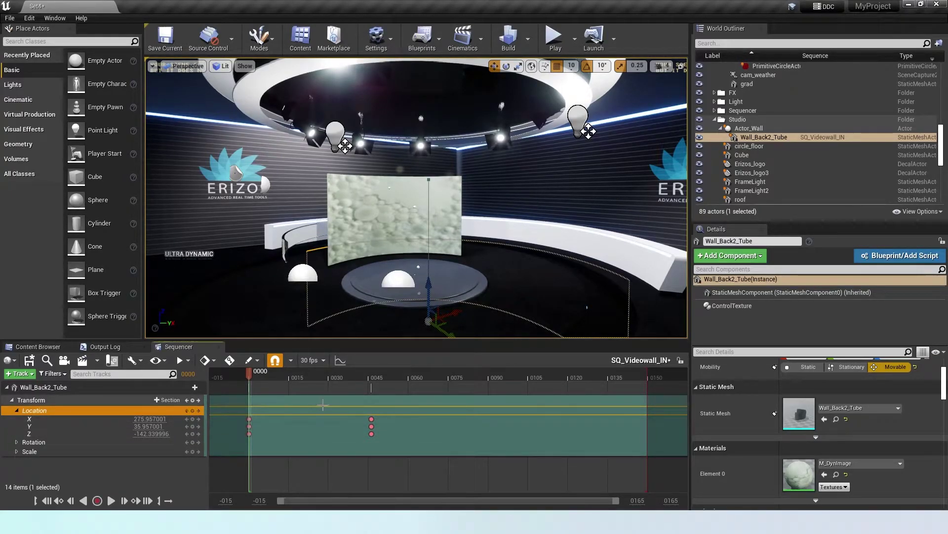
- Scrub through the sequence to check the back wall's movement and save the current level
drag(250, 371, 408, 385)
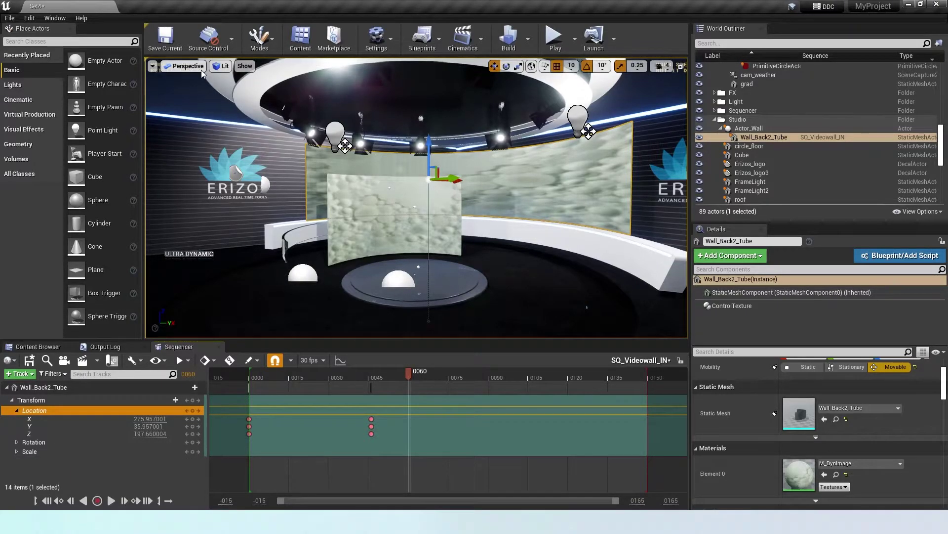
click(174, 42)
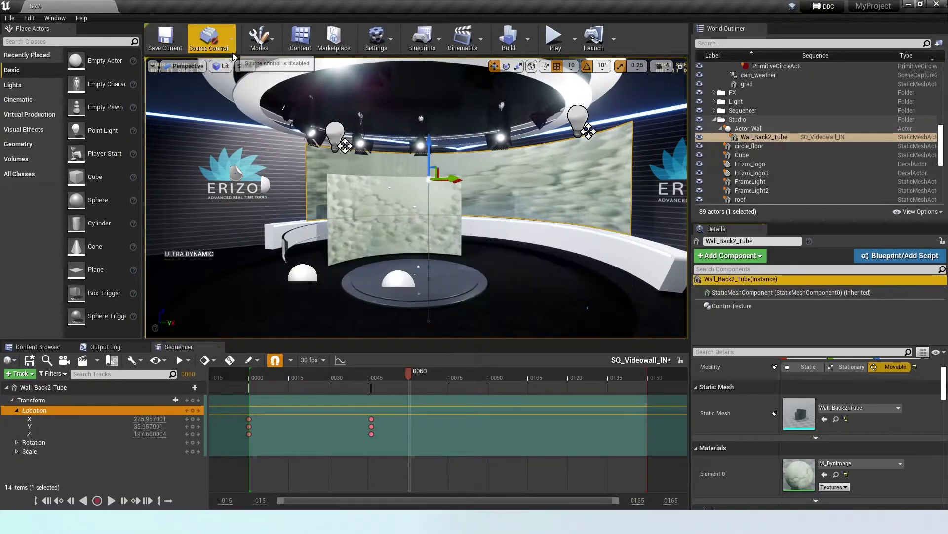
drag(389, 377, 243, 375)
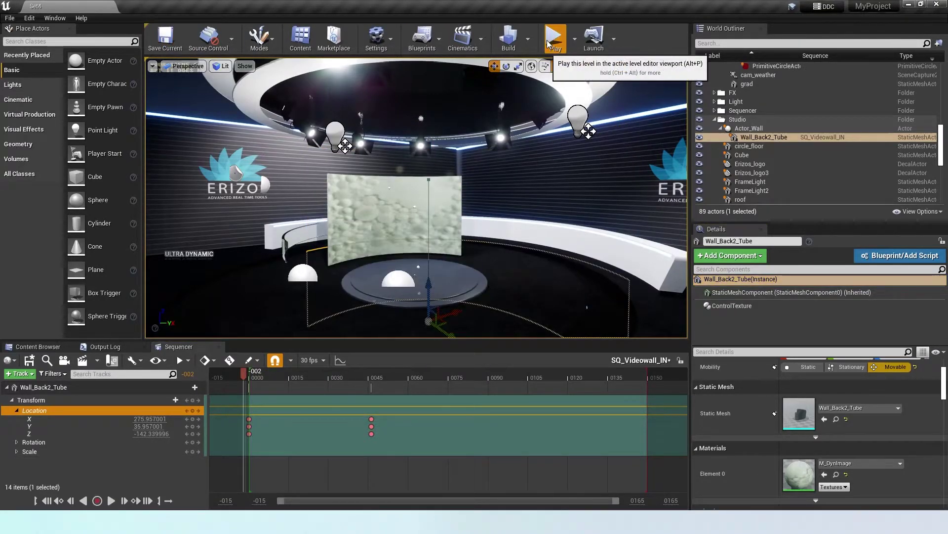
- Run the level and set the Videowall page's image in Erizos Studio to the portrait with flags from the Headshots folder
click(555, 36)
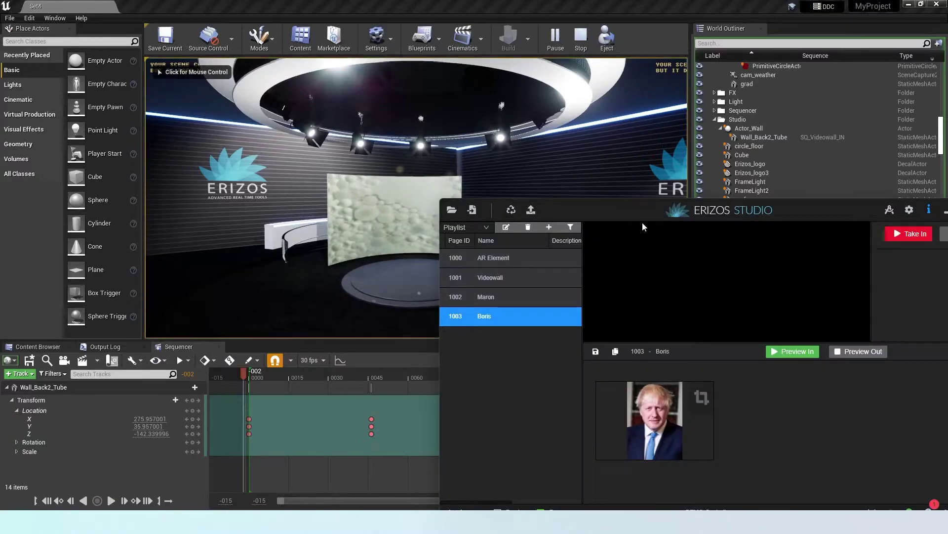
drag(647, 209, 622, 152)
click(469, 220)
click(643, 350)
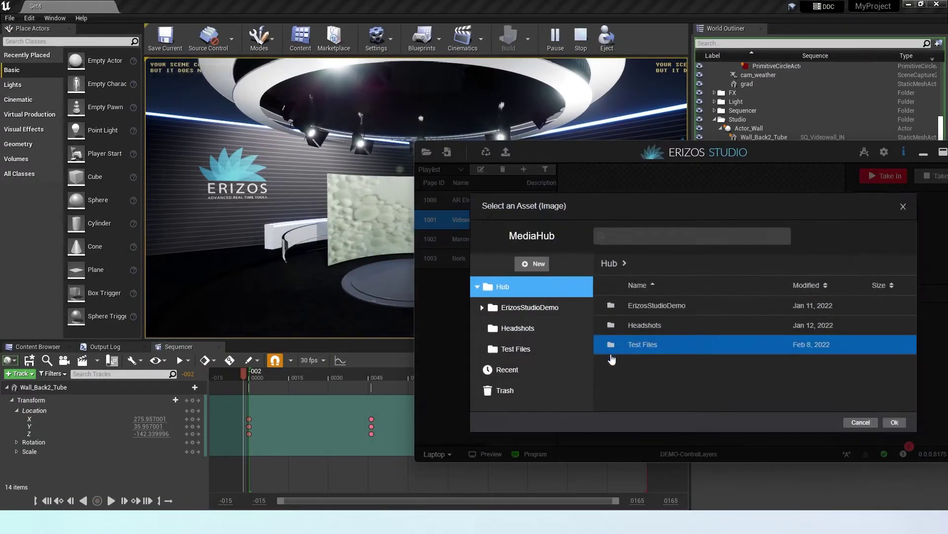
click(655, 330)
double_click(655, 330)
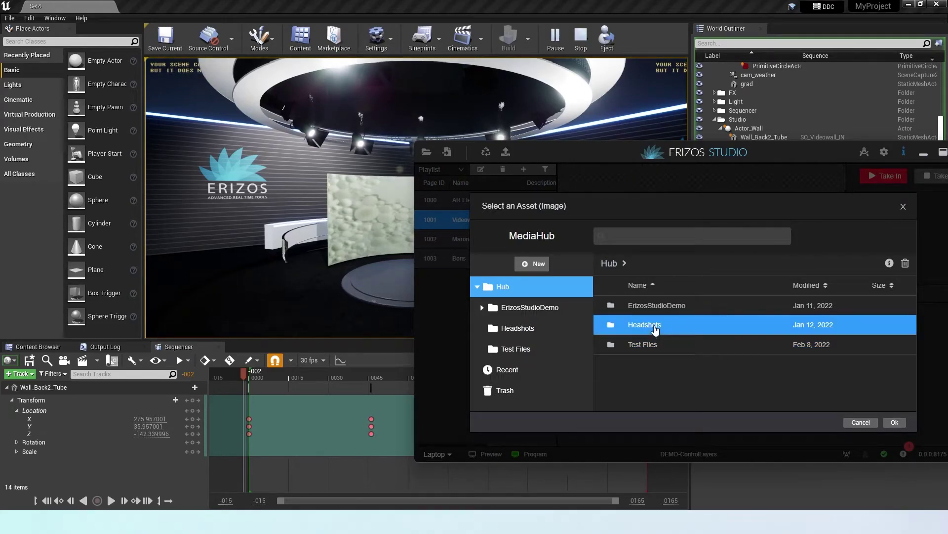
double_click(656, 327)
- Move the Erizos Studio window clear of the viewport and take the Videowall page in and out to test the wall animation
drag(617, 164, 448, 157)
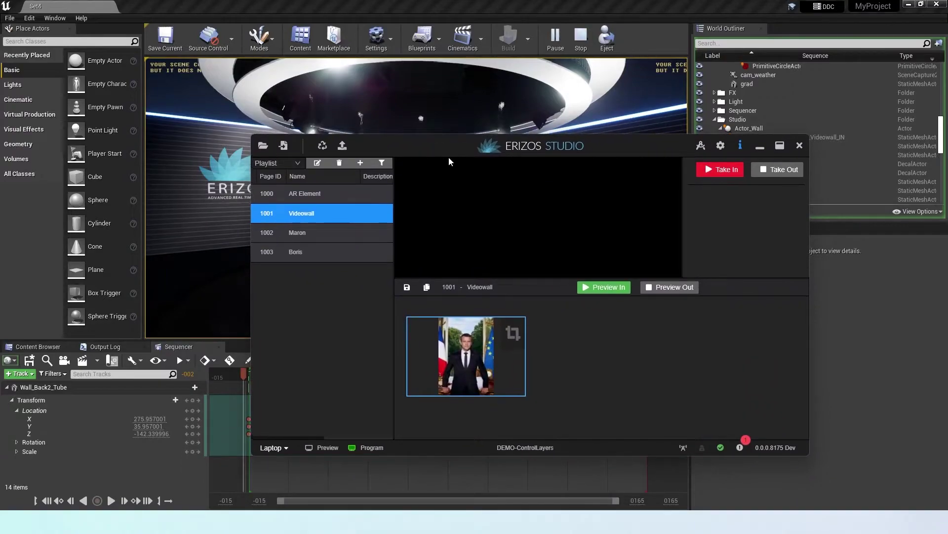
drag(532, 148, 467, 266)
click(669, 288)
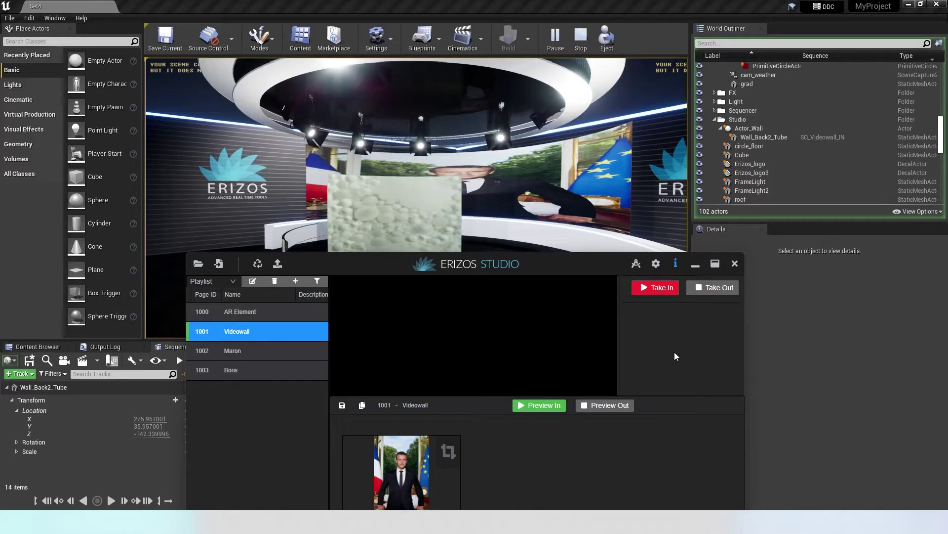
click(718, 292)
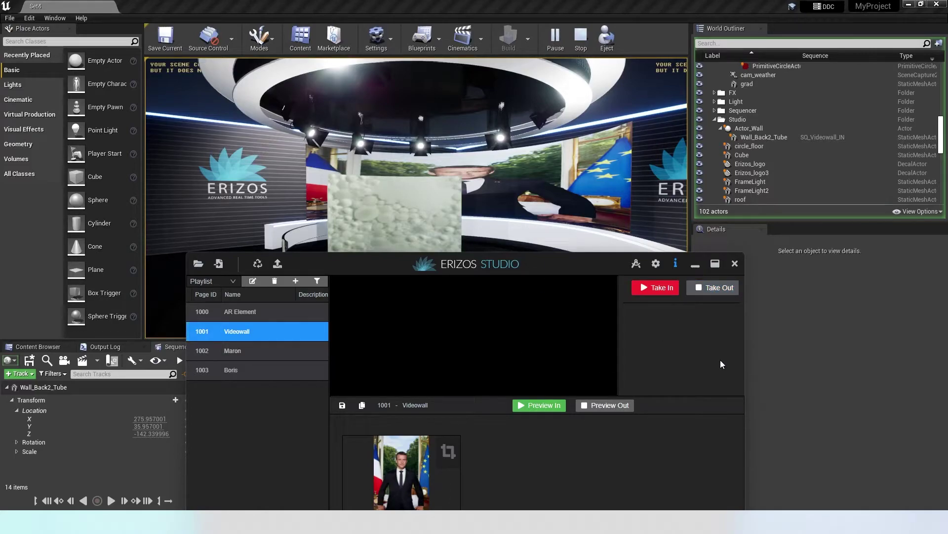
click(701, 290)
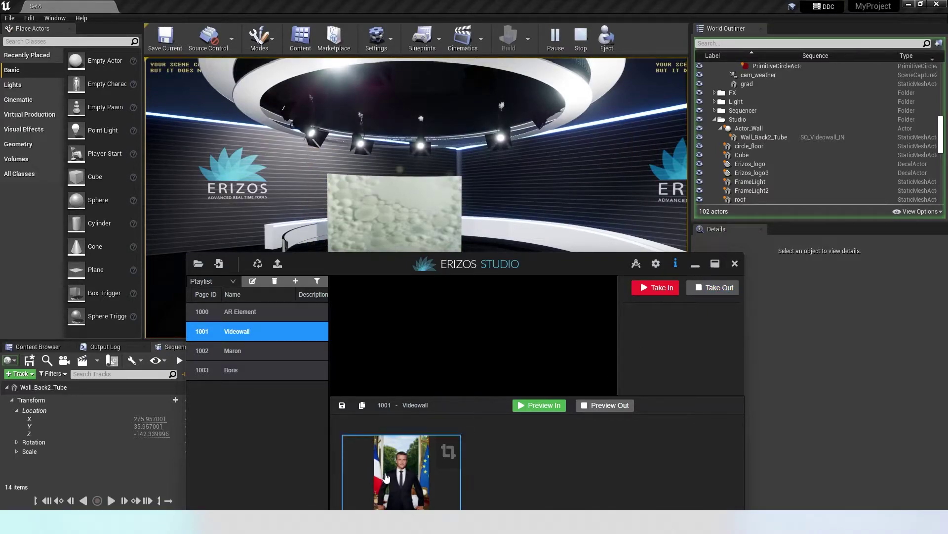
- Change the Videowall page's image to the blue-tie portrait and take the page in
click(390, 475)
key(Escape)
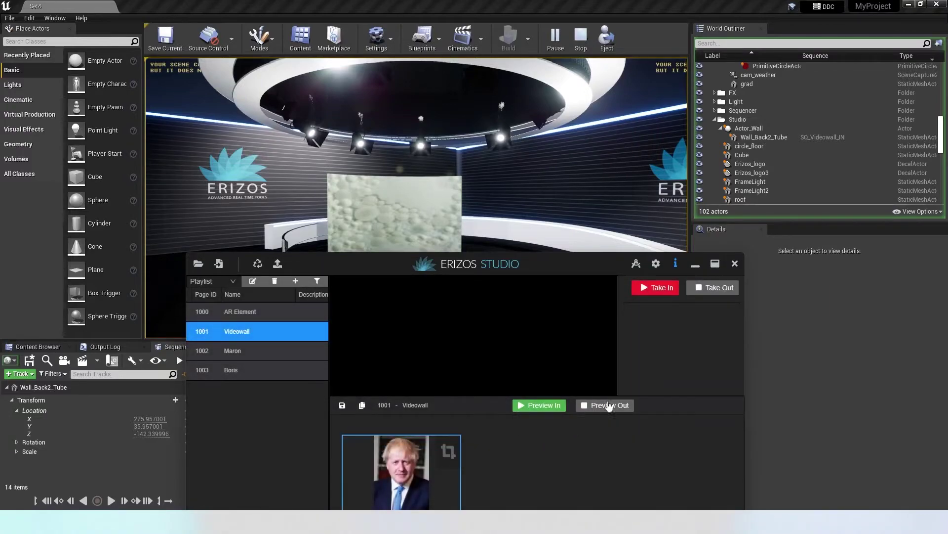
click(644, 291)
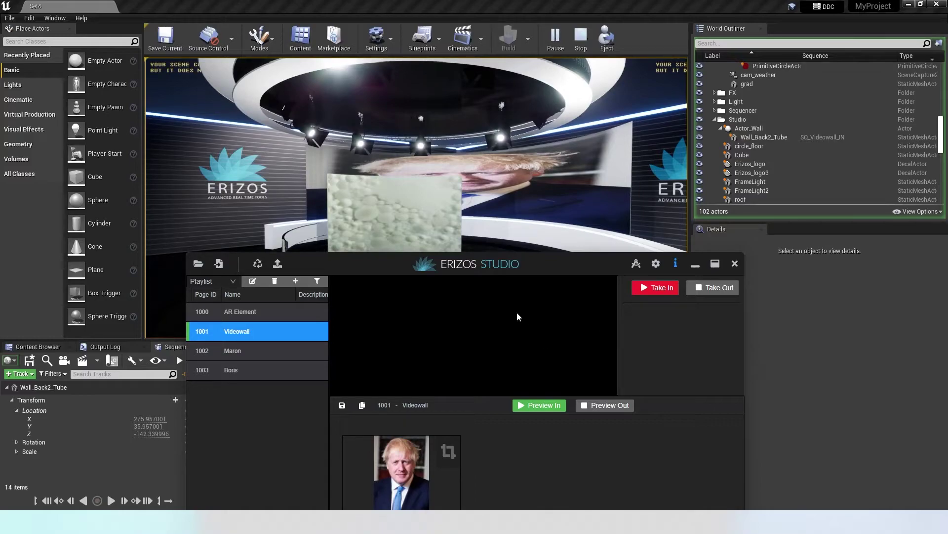
- Switch the Videowall page's image back to the portrait with flags, take the page in, and stop the running level
click(394, 469)
double_click(407, 439)
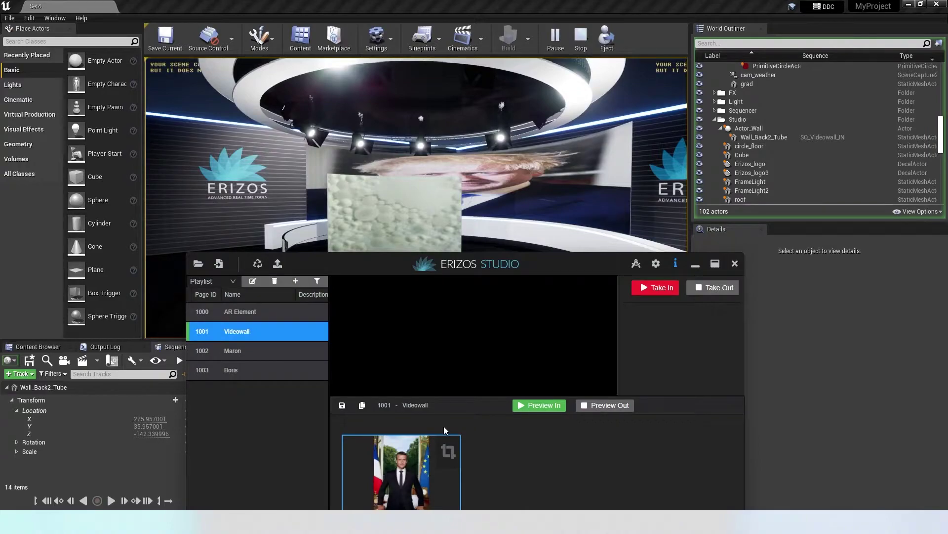
click(660, 291)
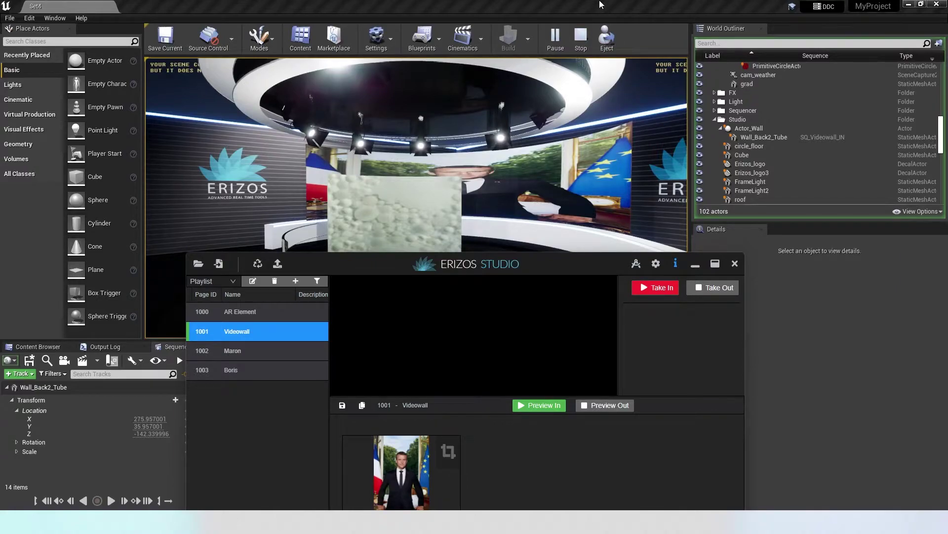
click(602, 4)
click(581, 39)
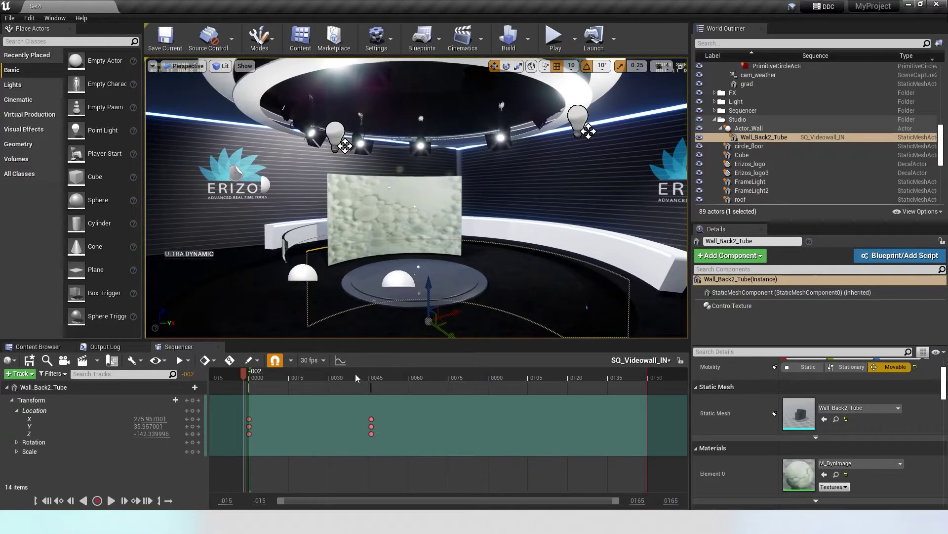
- Enable the Change Sequence on the Layers actor's ControlLayer-Videowall component and create a level sequence named SQ_Videowall_CHANGE for it
drag(245, 377, 373, 378)
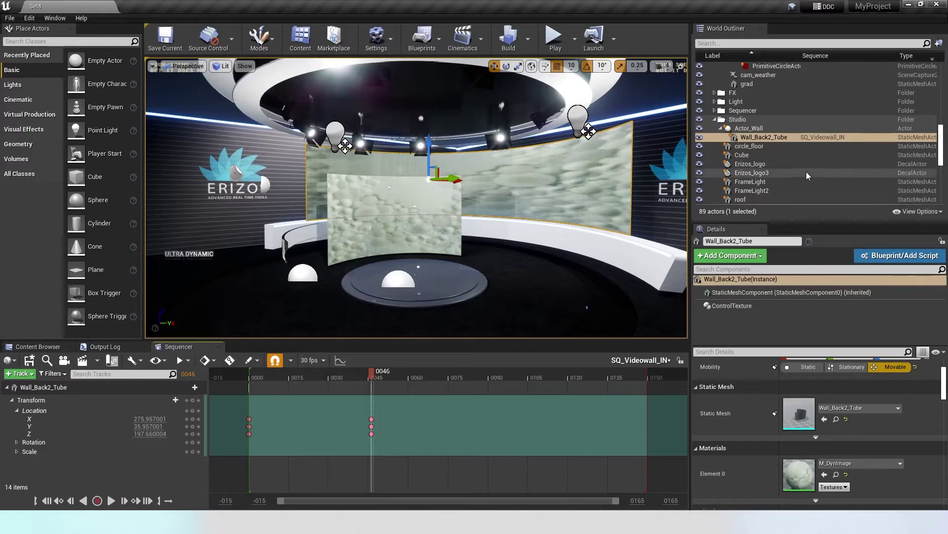
scroll(815, 148, down, 10)
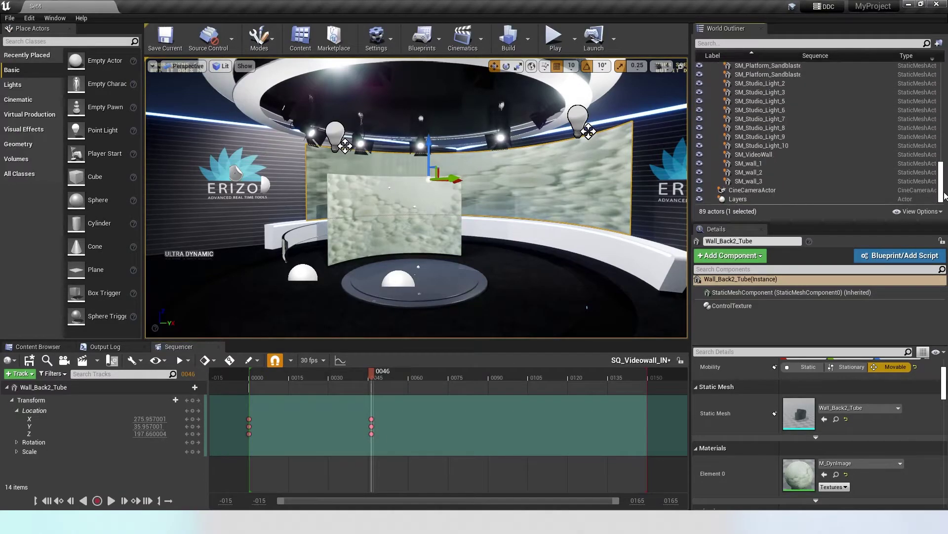
click(788, 198)
click(732, 307)
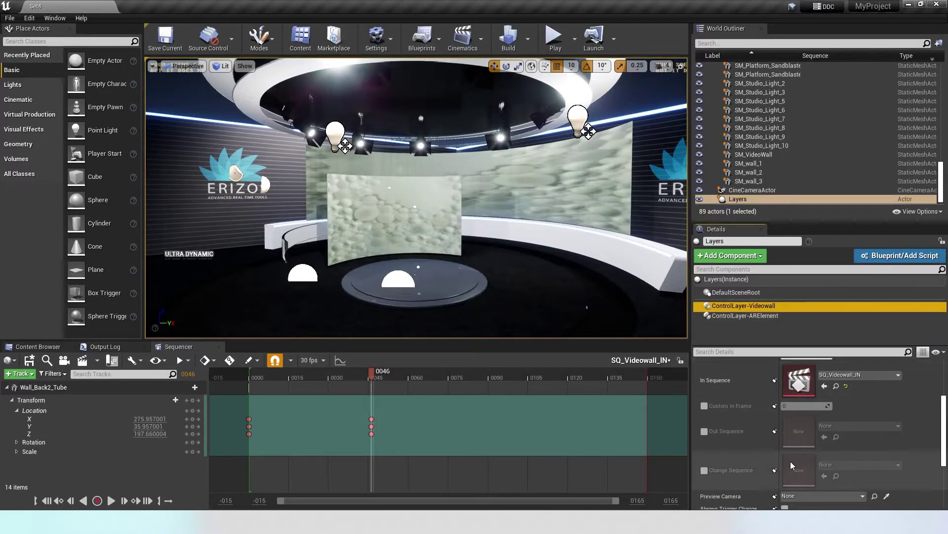
click(705, 470)
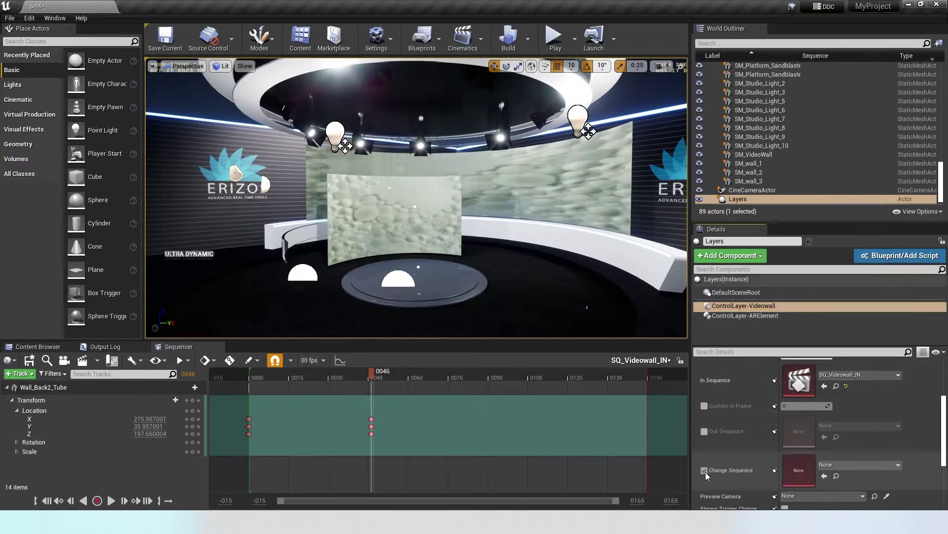
click(842, 467)
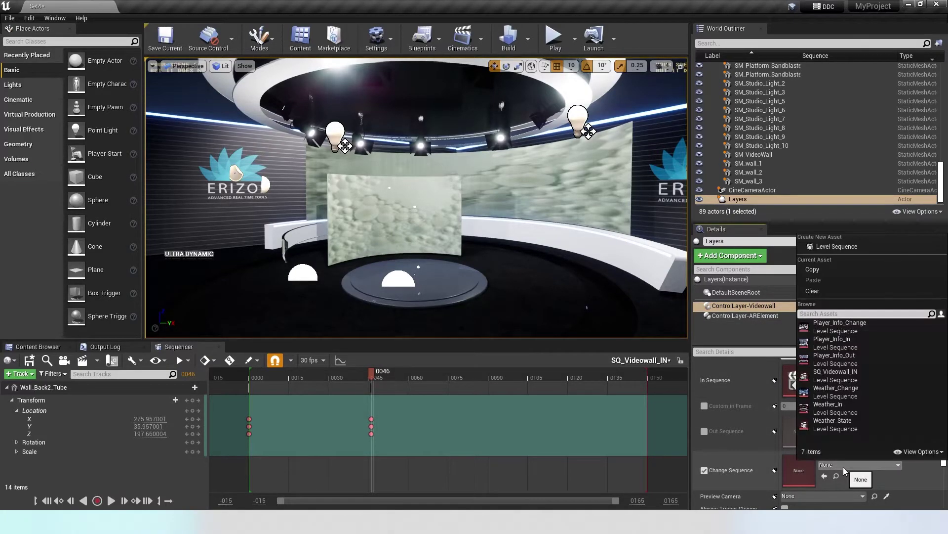
click(837, 246)
text(SQ_Videowall_CHANGE)
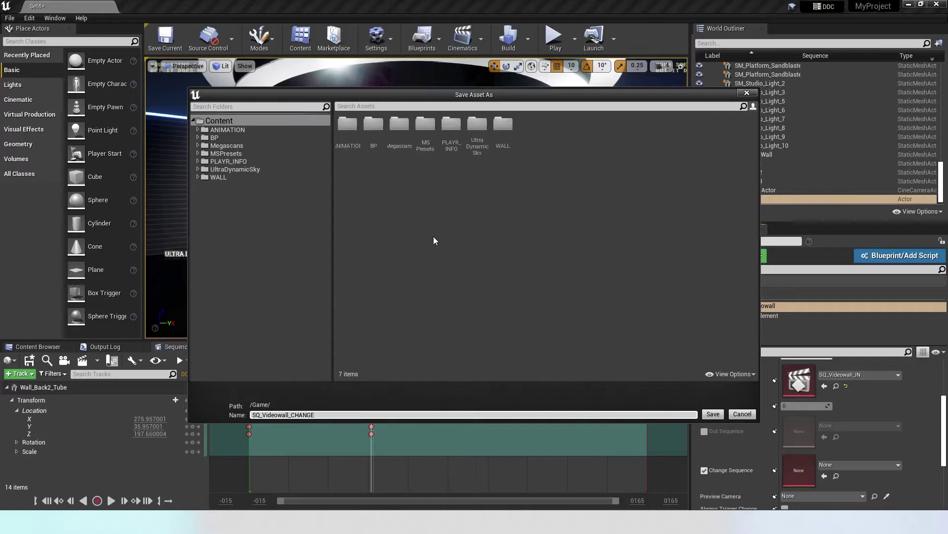
key(Return)
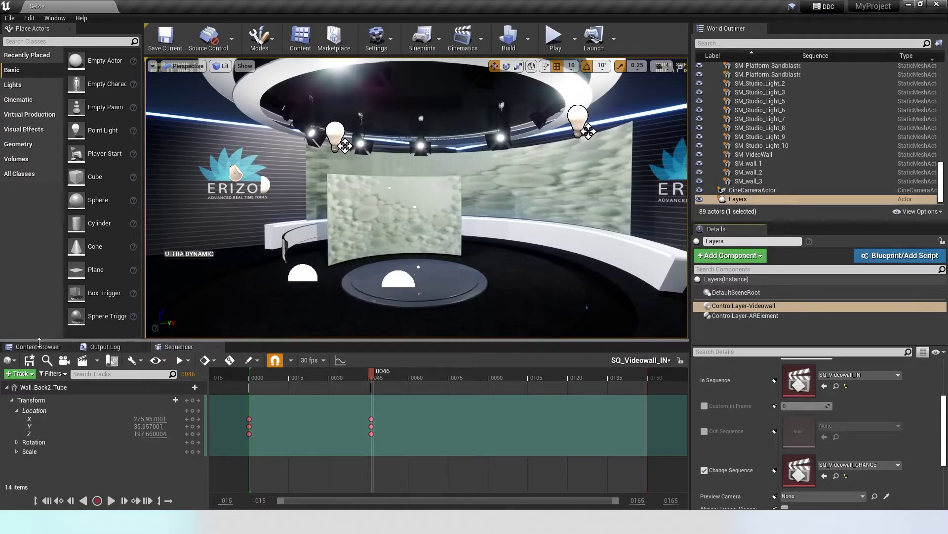
- Open SQ_Videowall_CHANGE for editing, add the large back wall Wall_Back2_Tube to it, and expand its transform channels
click(47, 360)
click(634, 405)
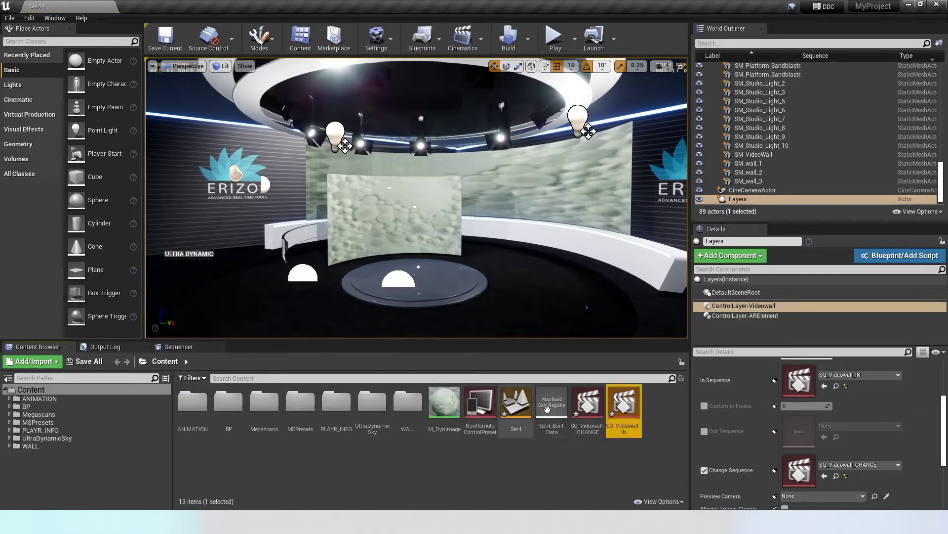
double_click(587, 402)
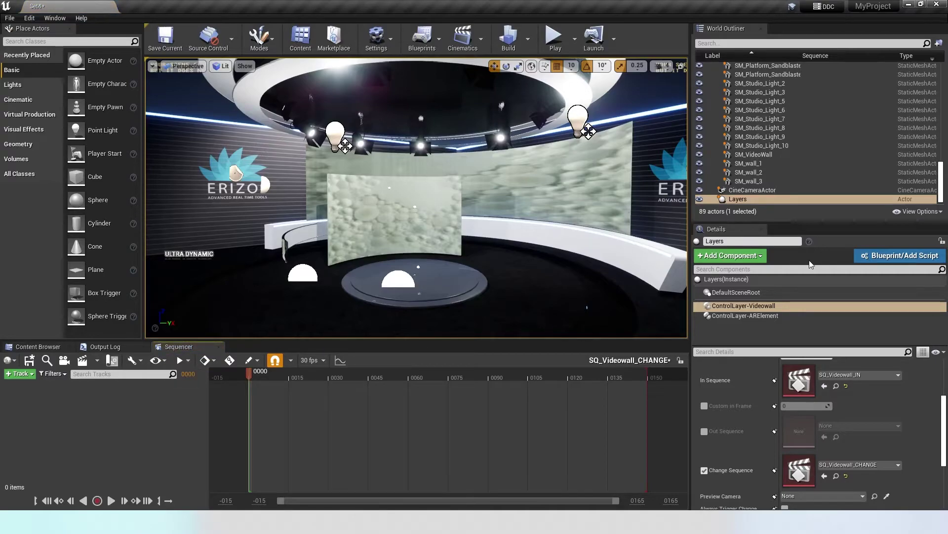
click(541, 188)
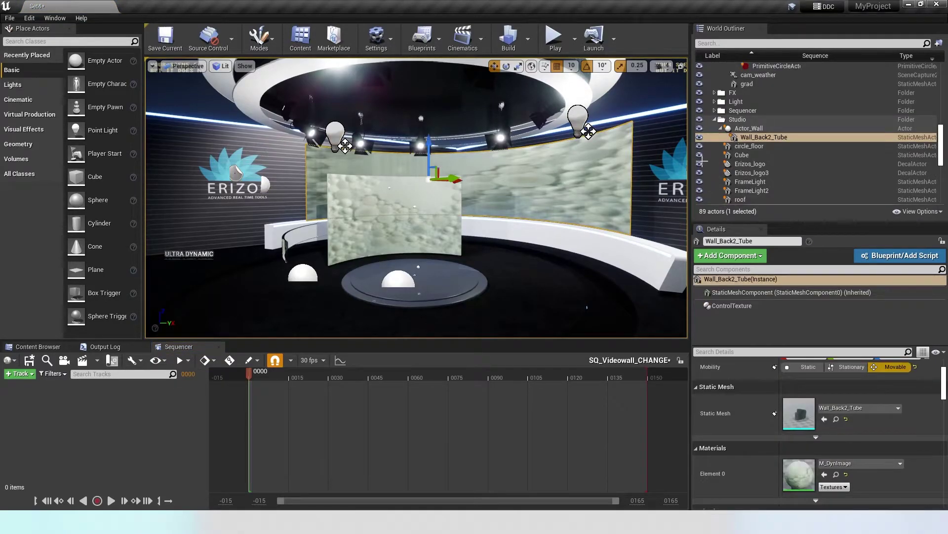
drag(763, 137, 118, 389)
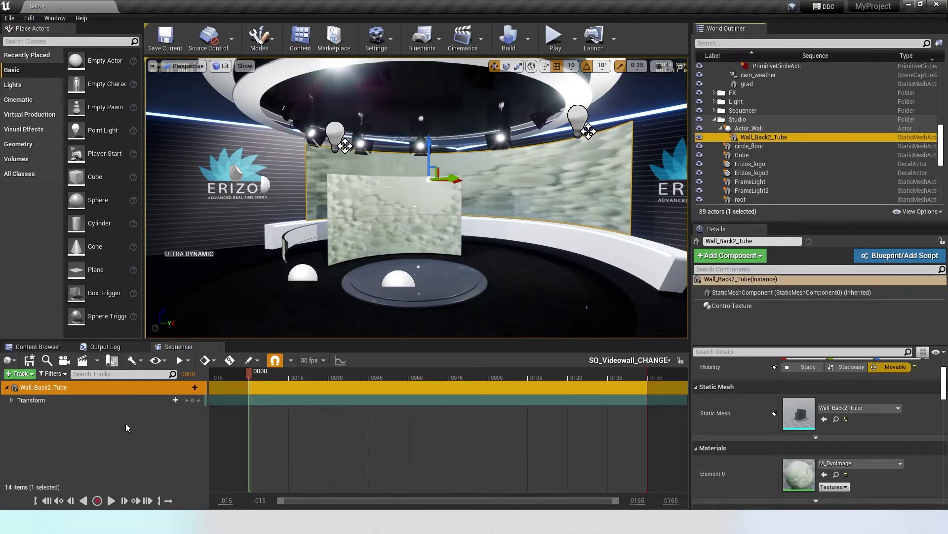
click(12, 399)
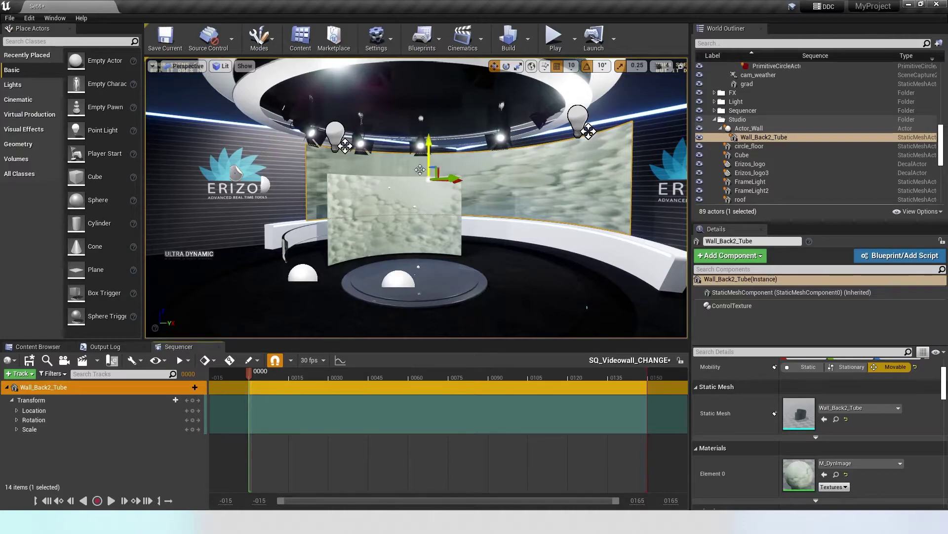
mouse_move(428, 141)
mouse_down()
mouse_move(432, 248)
mouse_move(435, 147)
mouse_up()
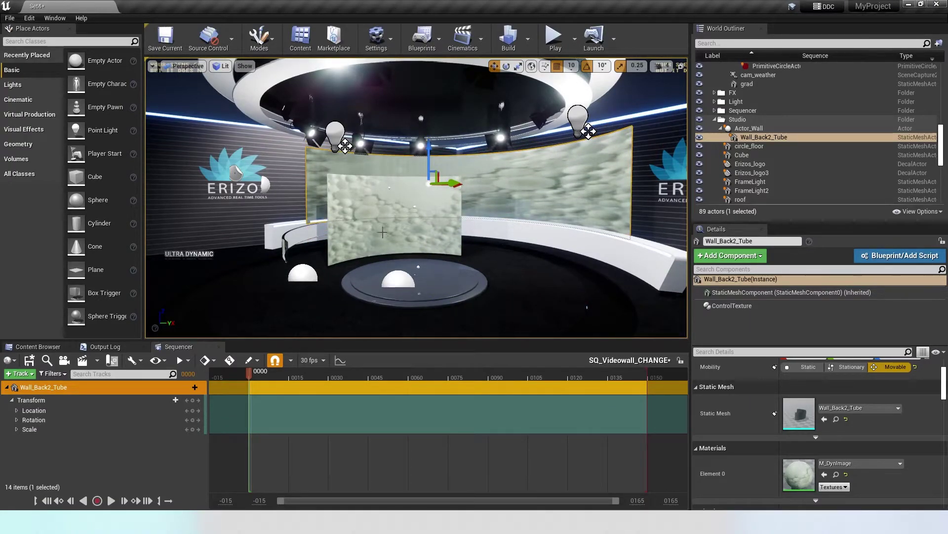
click(359, 210)
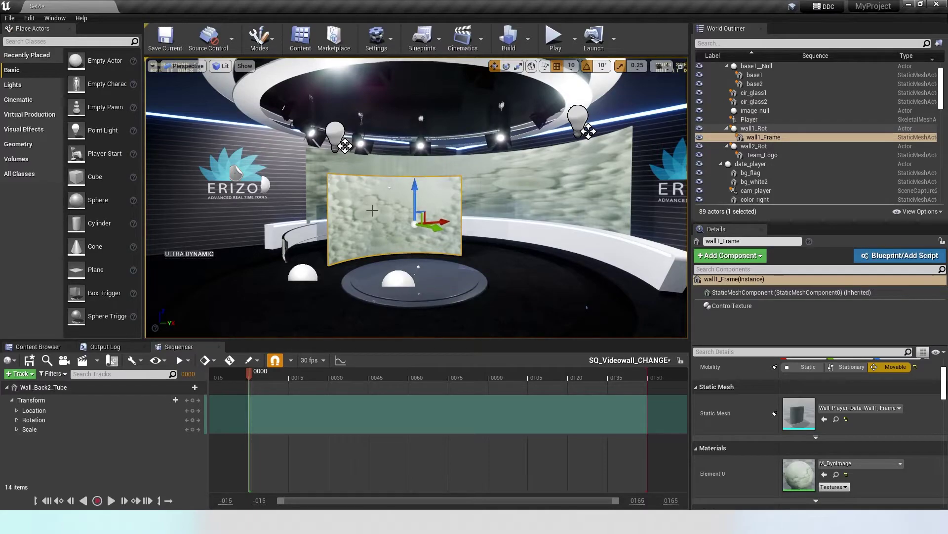
click(517, 188)
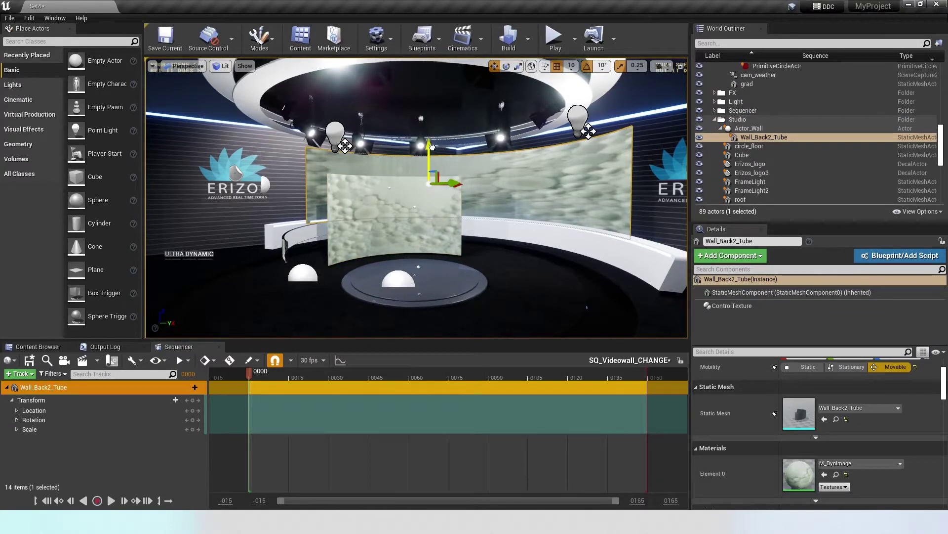
drag(429, 158, 429, 152)
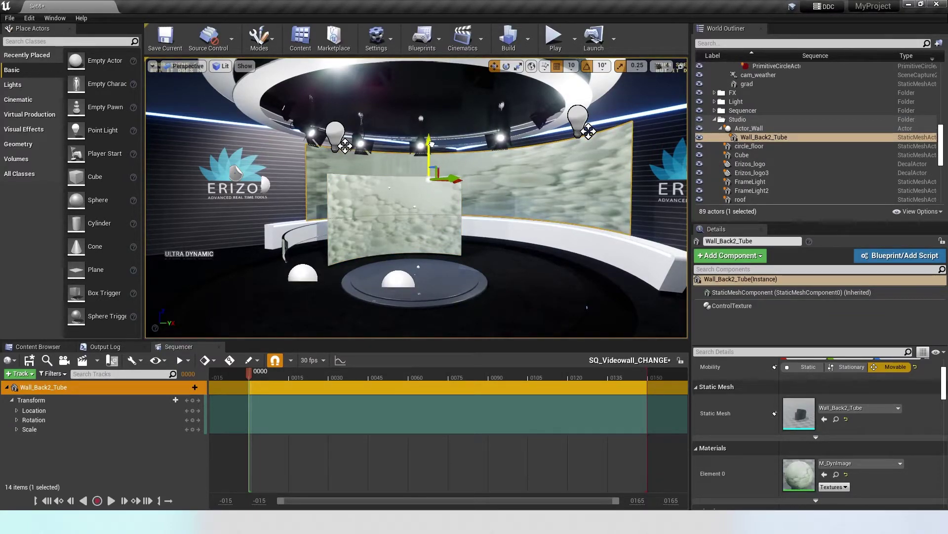
- Key the back wall's location in its raised position at frames 0 and 46
click(193, 411)
drag(250, 373, 374, 377)
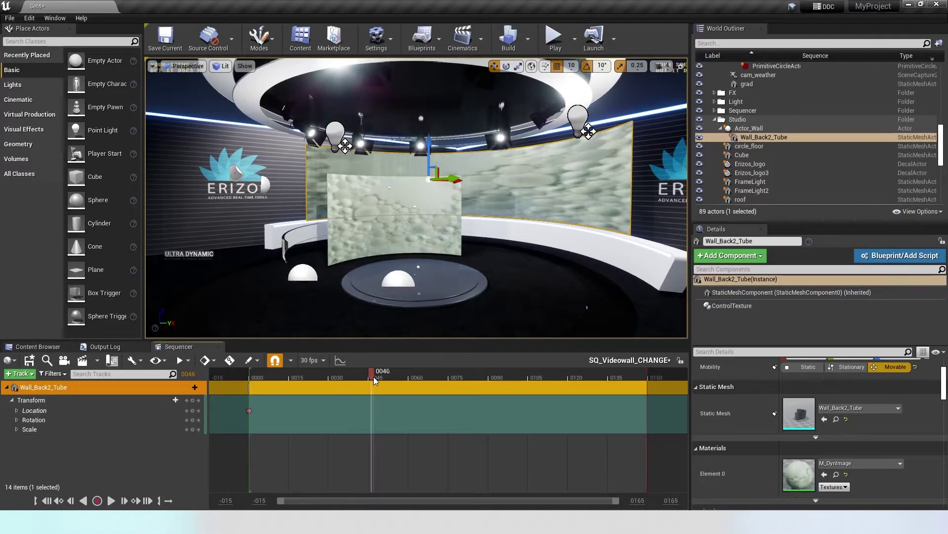
click(193, 411)
- At frame 23, lower the back wall below the studio floor and key its transform
drag(371, 372, 310, 378)
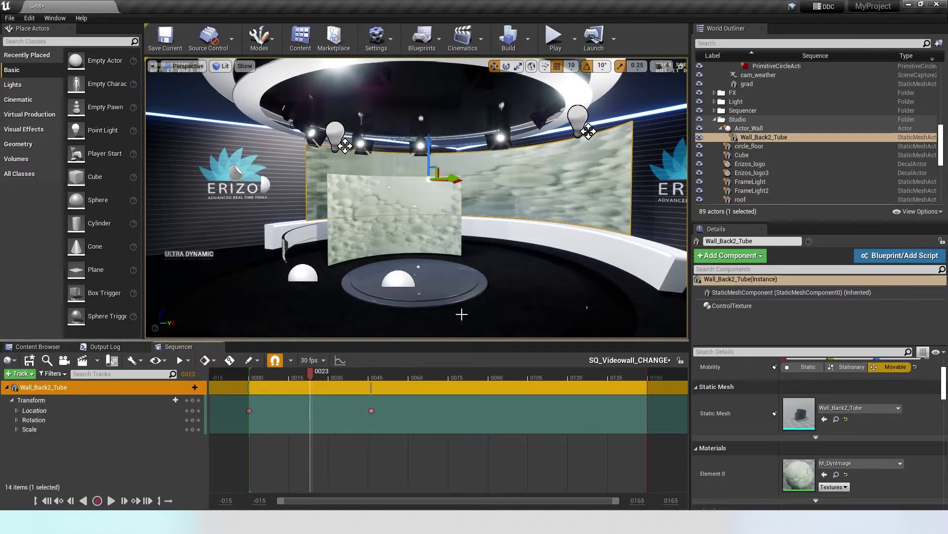
drag(432, 169, 426, 316)
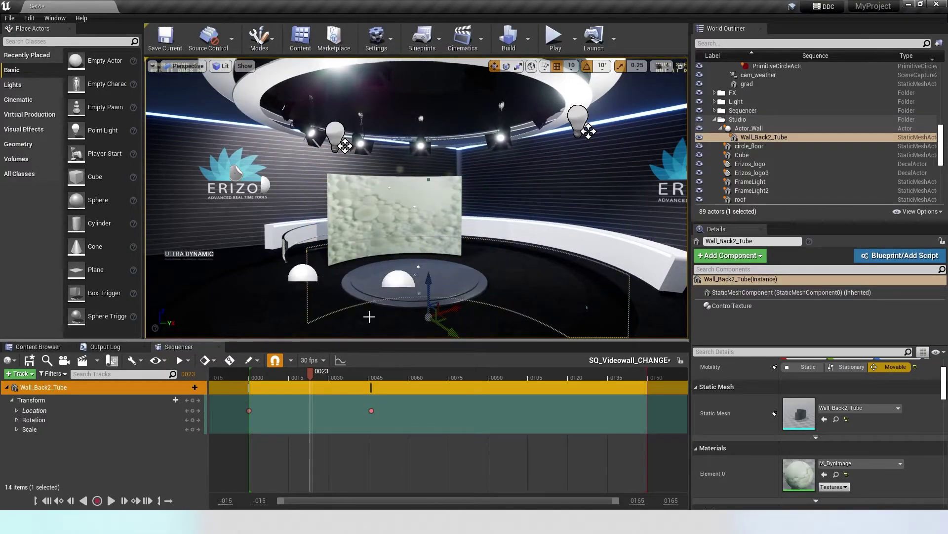
click(192, 400)
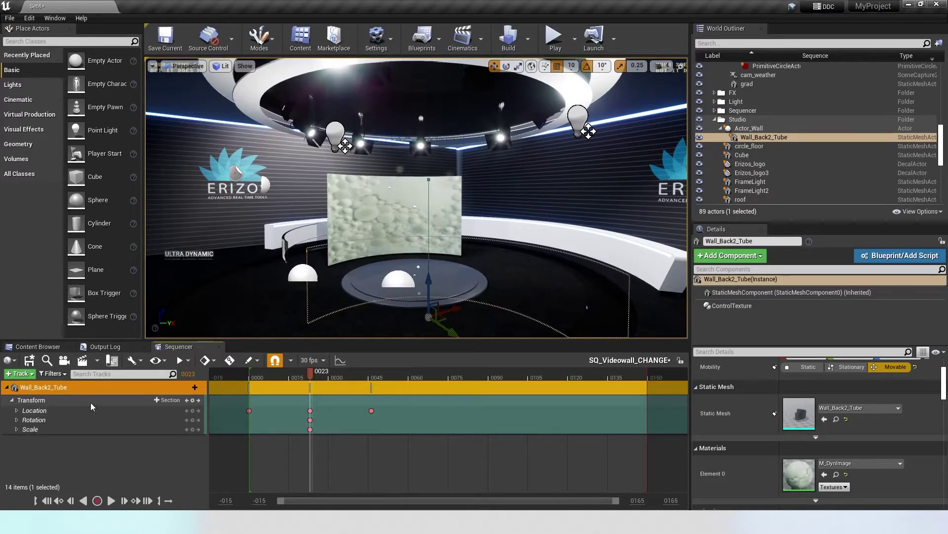
- Add a trigger event track to the change sequence and open the event blueprint for a key at frame 23
click(30, 374)
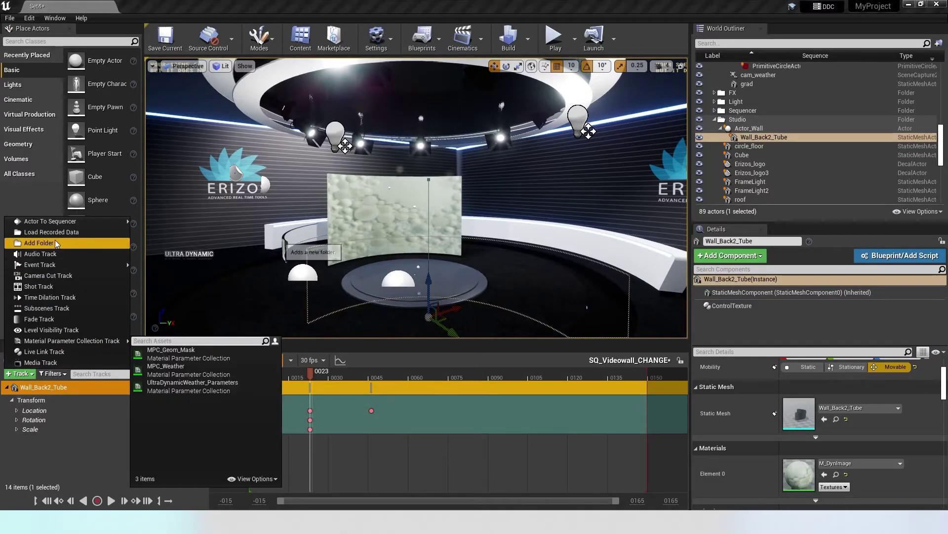
mouse_move(55, 269)
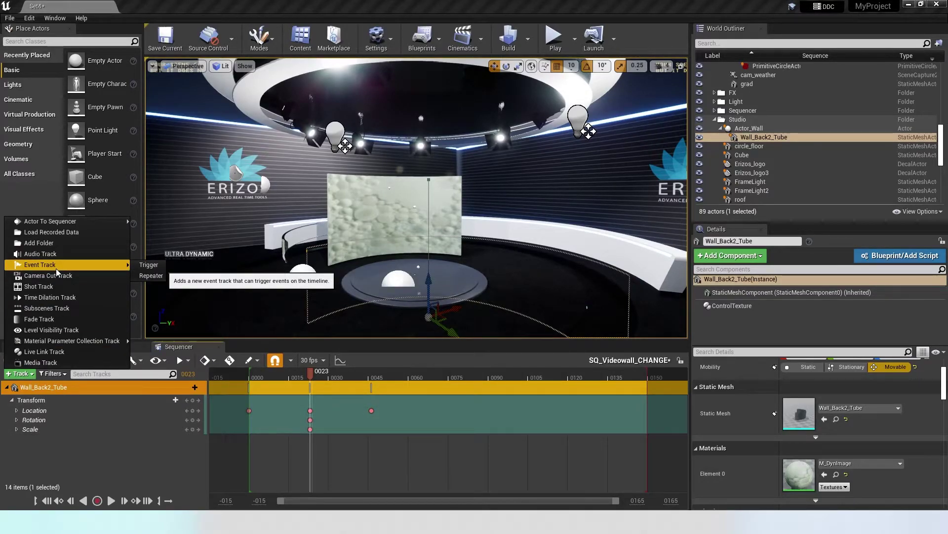
click(148, 265)
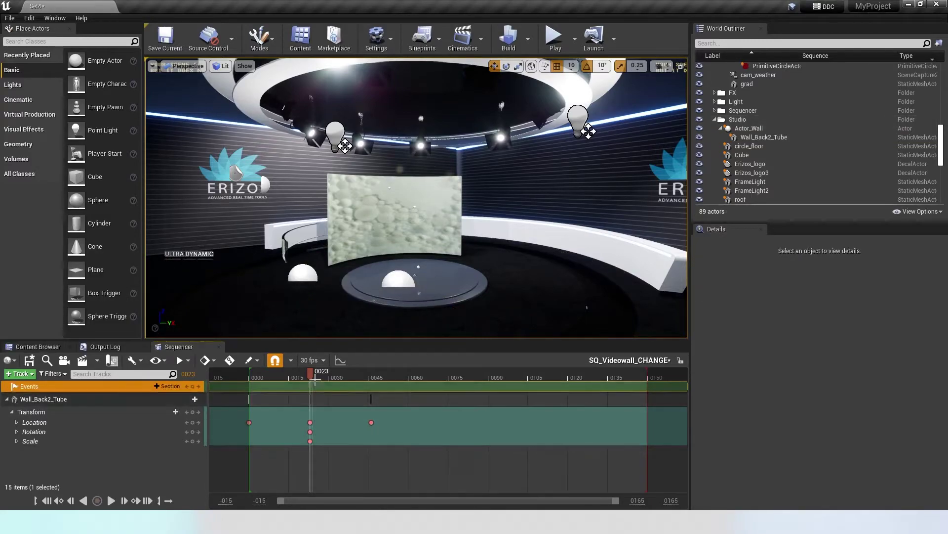
drag(262, 376, 313, 381)
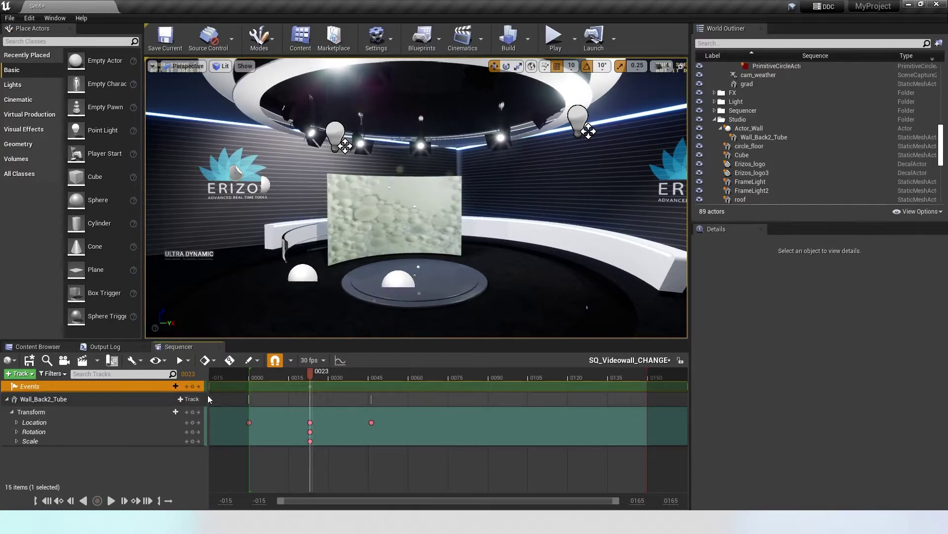
double_click(309, 385)
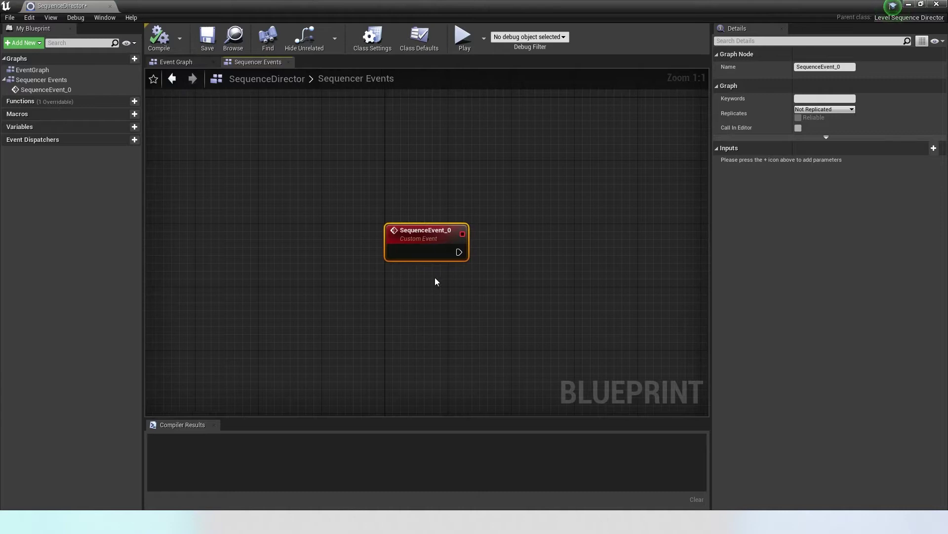
- Connect an Update Layer node with Layer set to Videowall to the sequence event, then compile, save and close the blueprint
drag(458, 253, 516, 268)
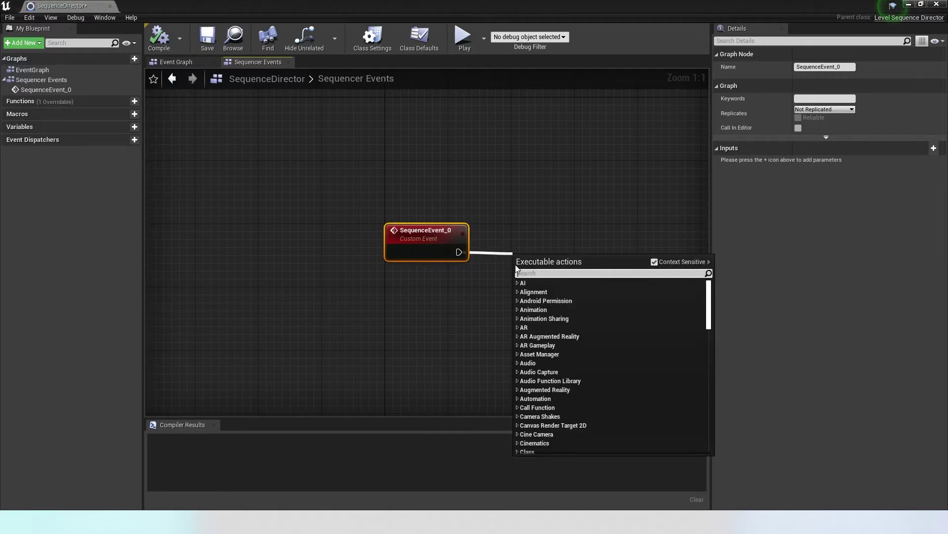
text(update)
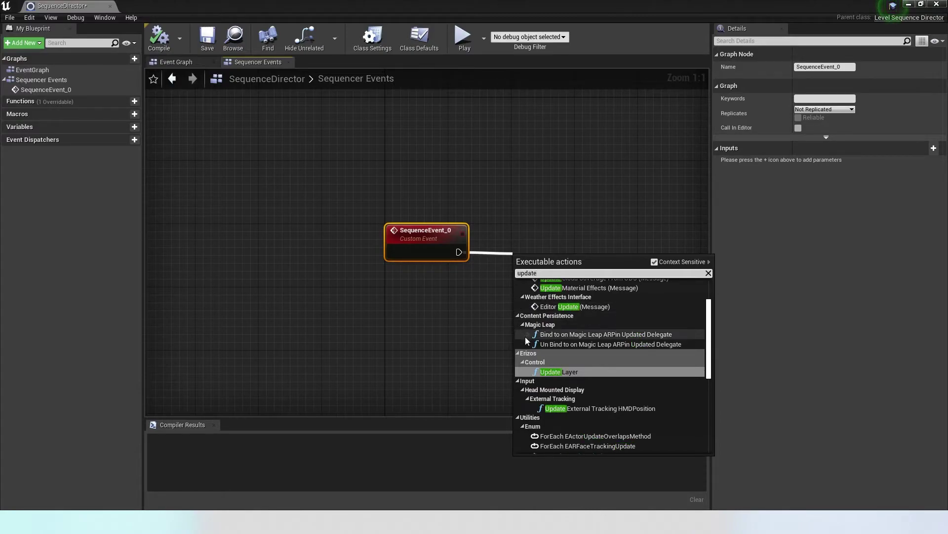
click(563, 371)
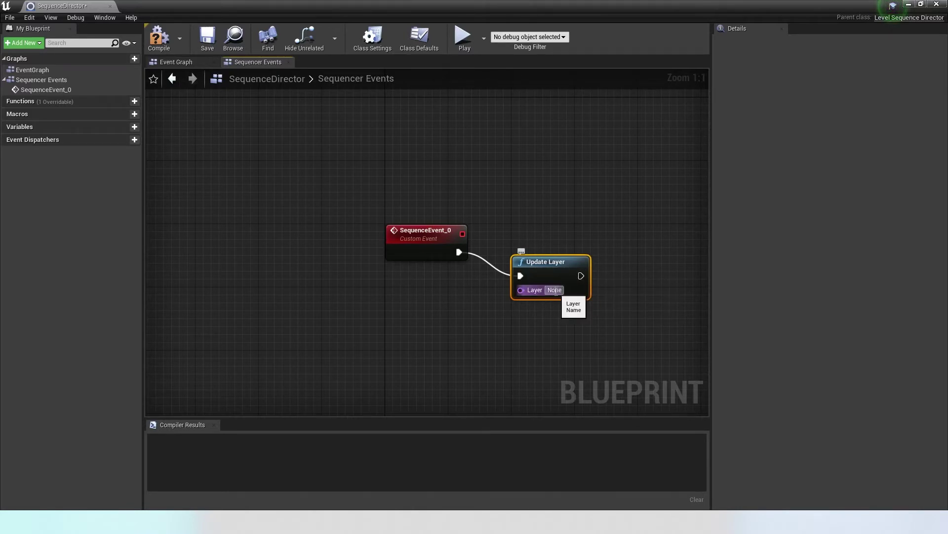
text(Videowall)
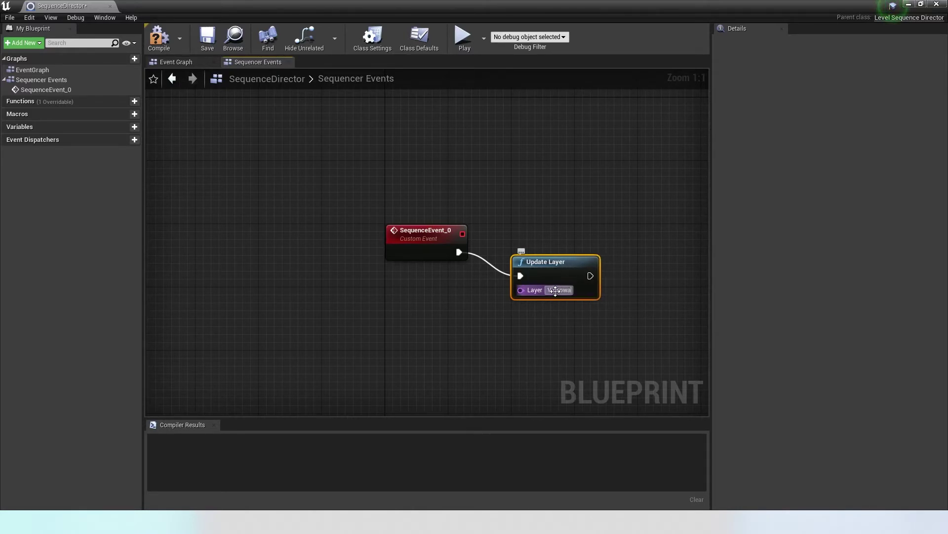
click(166, 48)
click(207, 37)
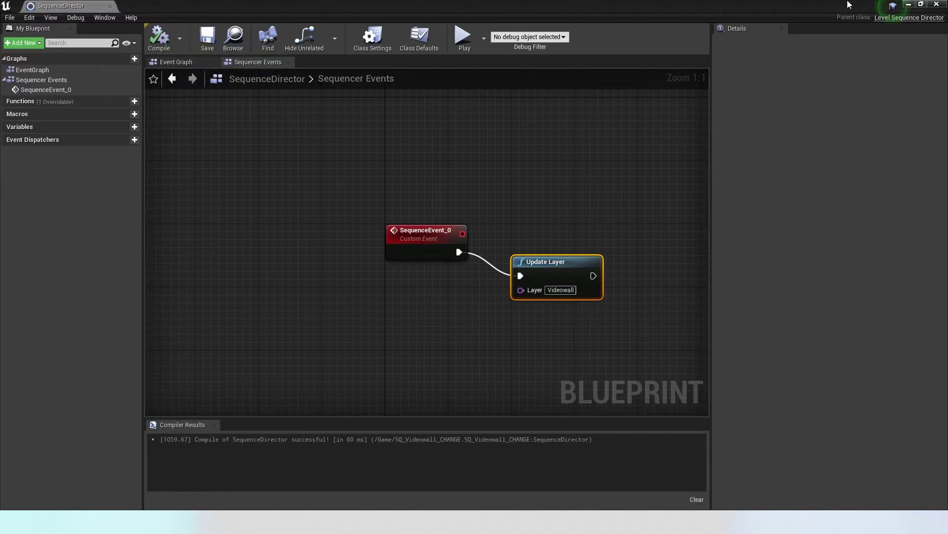
click(110, 6)
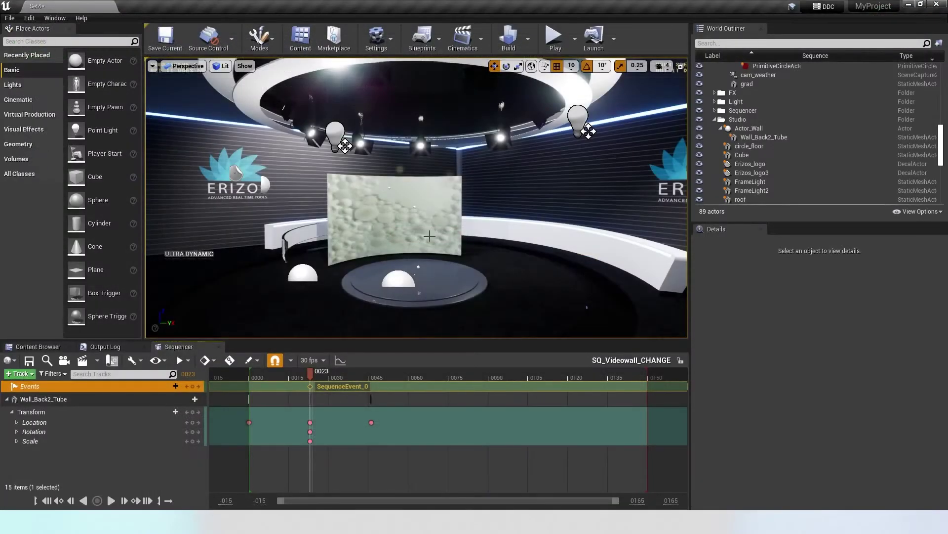
- Save the level, run it, and take the Videowall page in from Erizos Studio
mouse_move(304, 375)
mouse_down()
mouse_move(247, 379)
mouse_move(369, 382)
mouse_move(240, 383)
mouse_move(310, 383)
mouse_up()
click(166, 39)
click(554, 38)
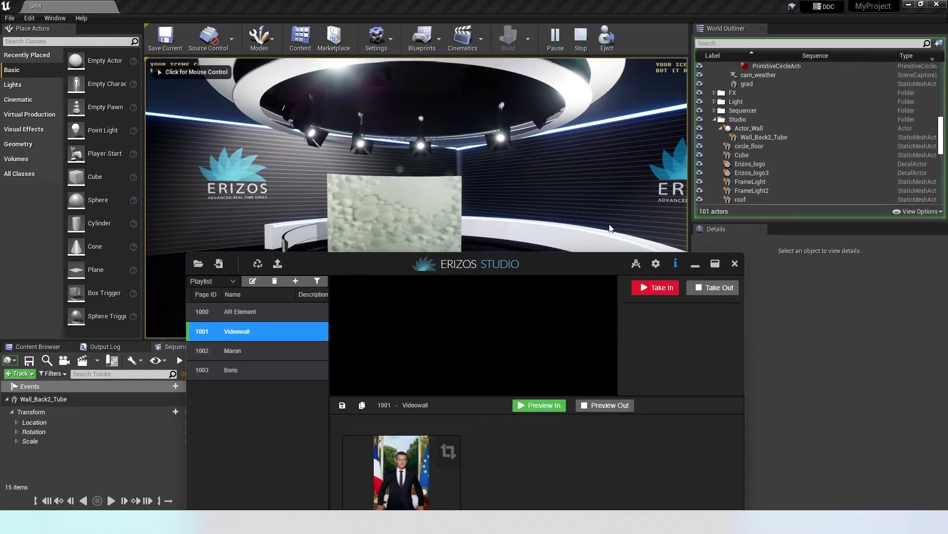
drag(562, 266, 623, 218)
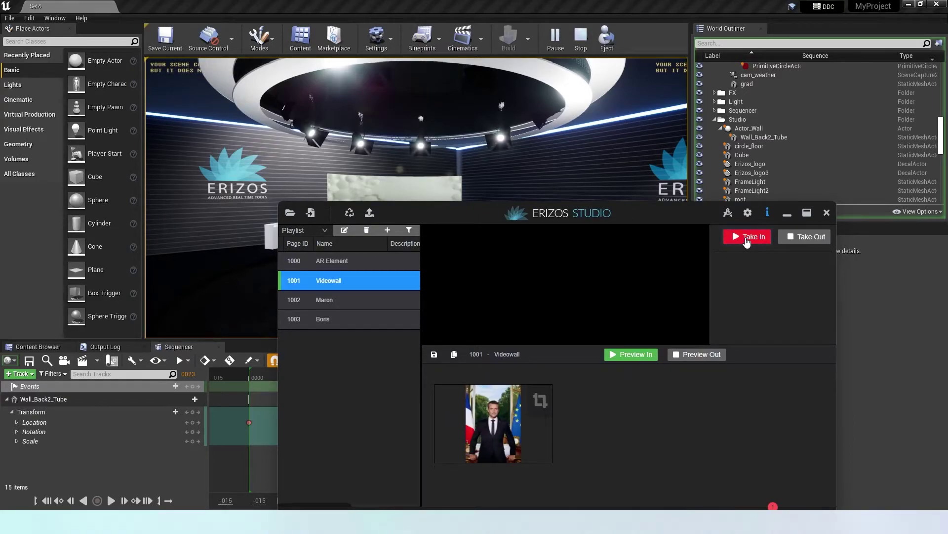
click(747, 237)
- Move the Erizos Studio window clear of the back wall and change the Videowall page's image to the blue-tie portrait
drag(566, 205, 645, 222)
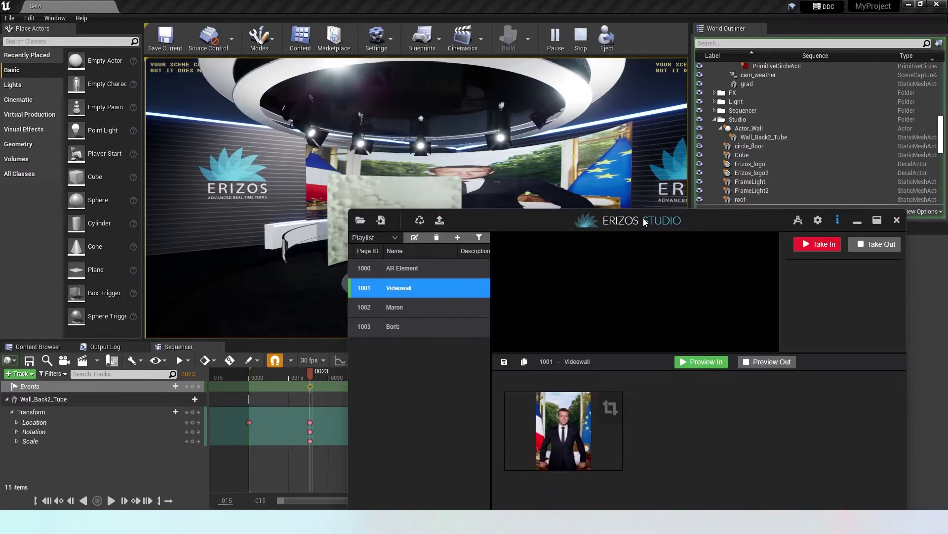
click(548, 434)
double_click(564, 375)
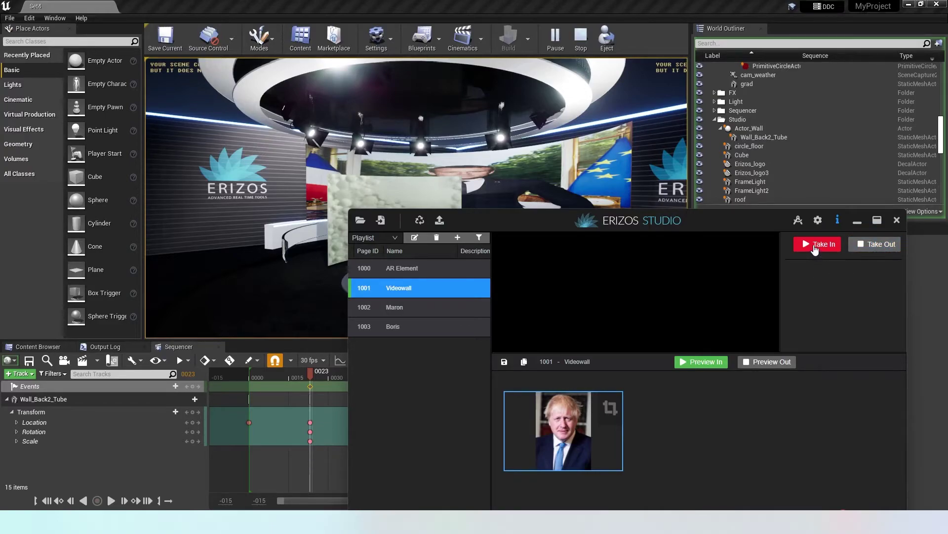
- Take the updated Videowall page in from Erizos Studio and take it back out
click(815, 247)
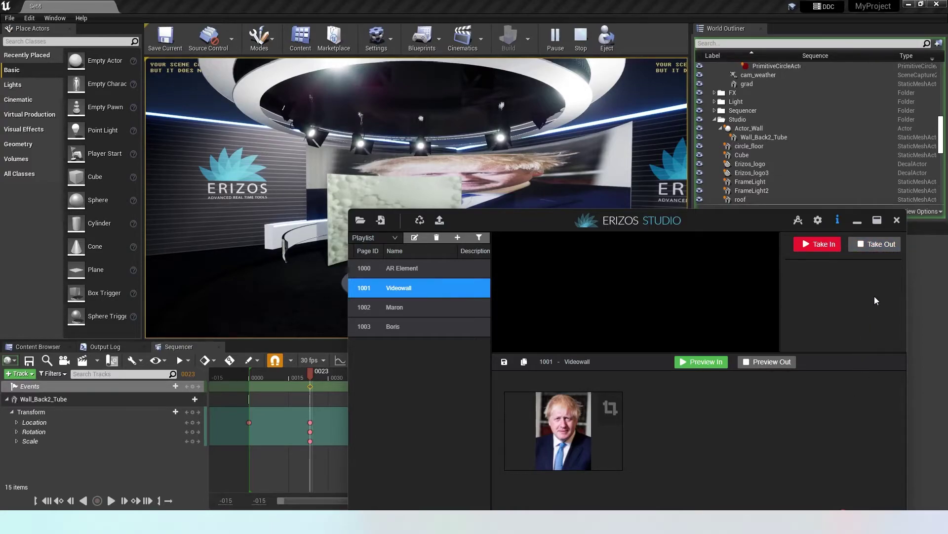
click(888, 245)
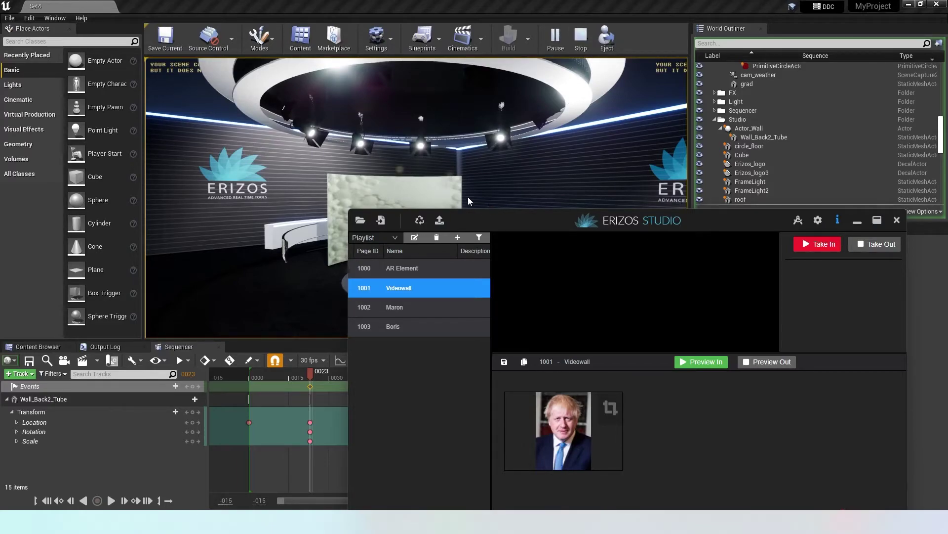
- Move Erizos Studio aside, look over the wall in the running Unreal level, and stop the play session
drag(497, 222, 369, 263)
click(370, 198)
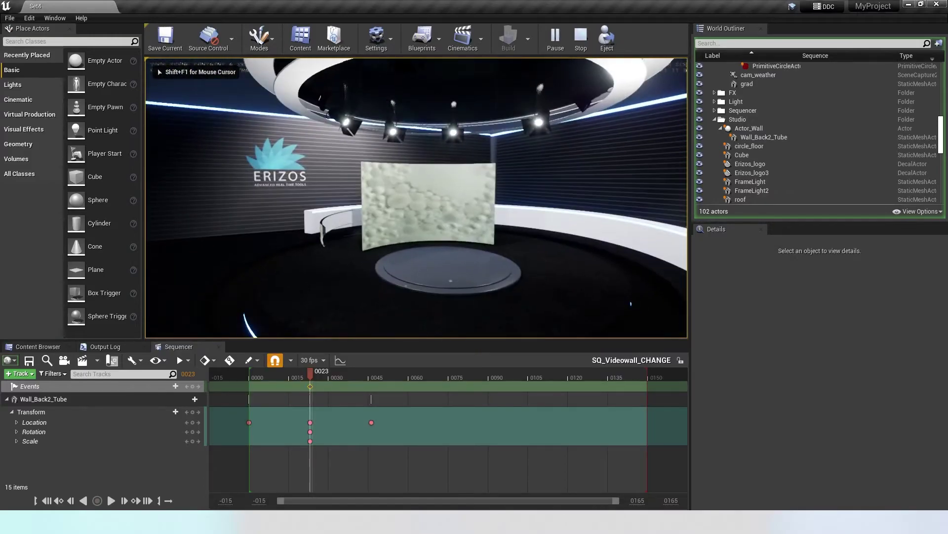
key(shift+F1)
click(515, 236)
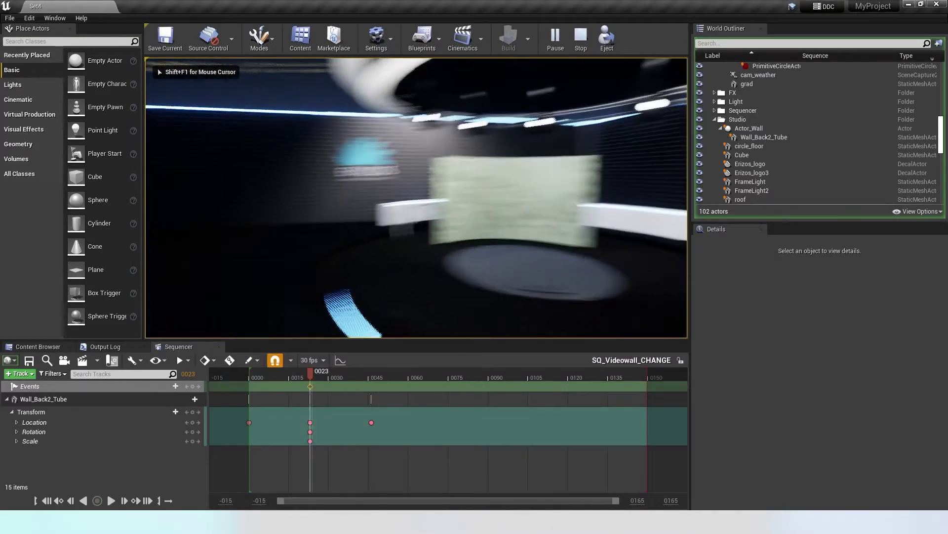
key(shift+F1)
click(581, 35)
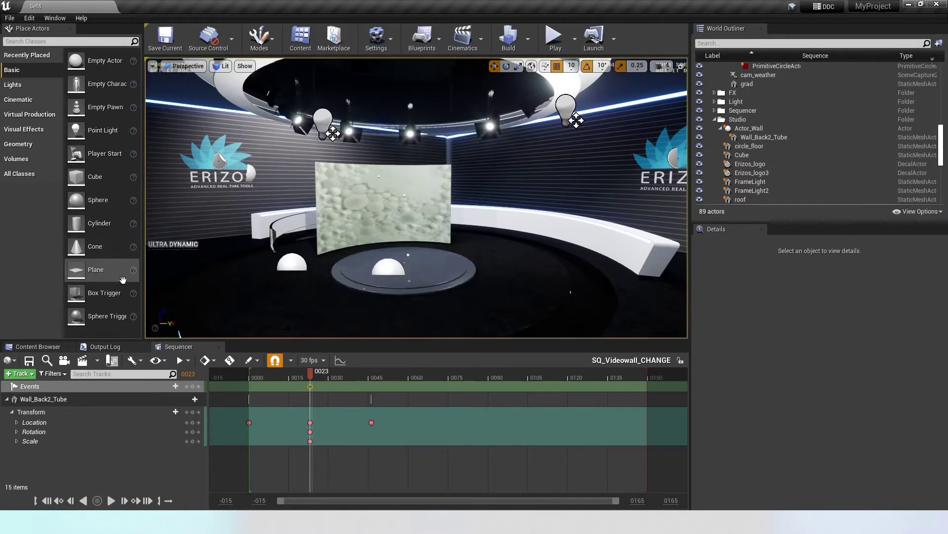
- Place a Text 3D actor in front of the small curved wall and raise it to a height of about 90
click(78, 41)
text(Text)
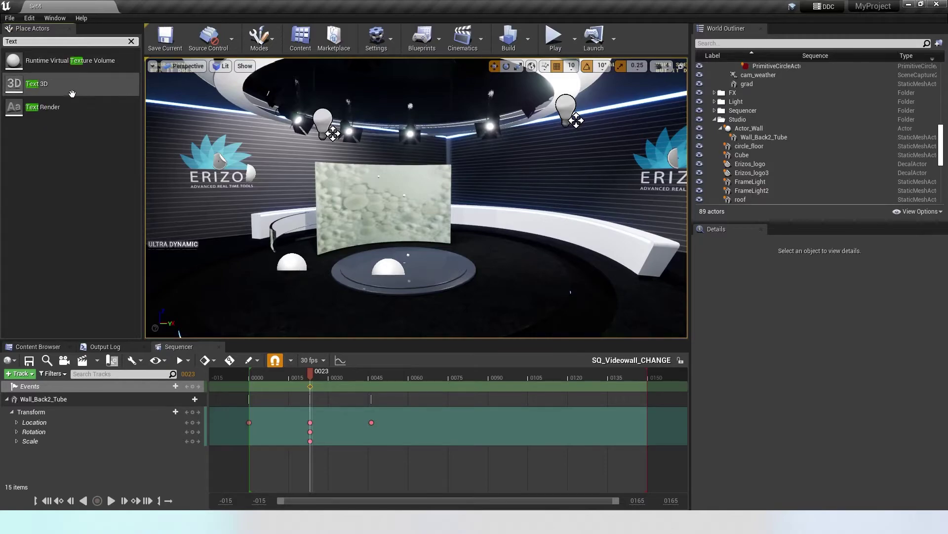
drag(34, 83, 403, 254)
drag(401, 221, 400, 191)
- Rotate the 3D text about its vertical axis to about -40° so it faces the camera, and leave it selected
click(507, 66)
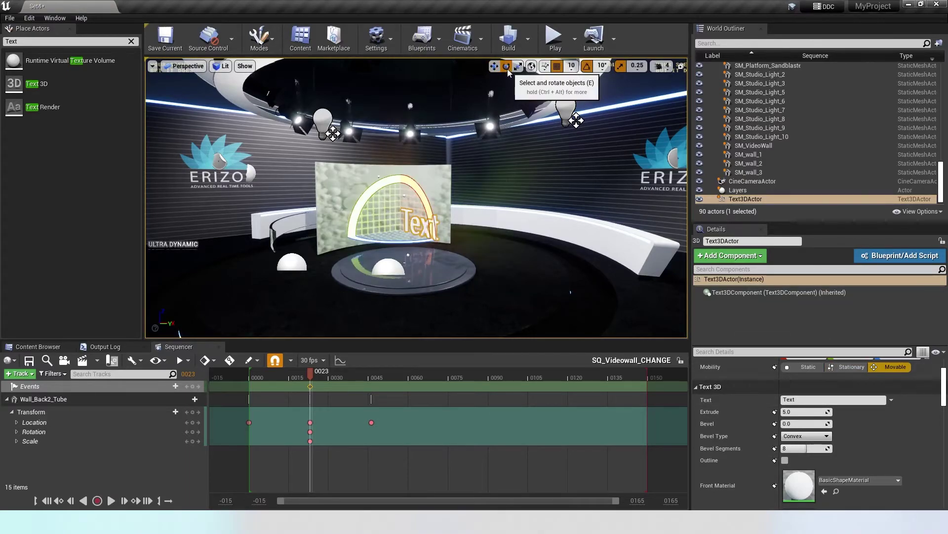
drag(445, 233, 454, 231)
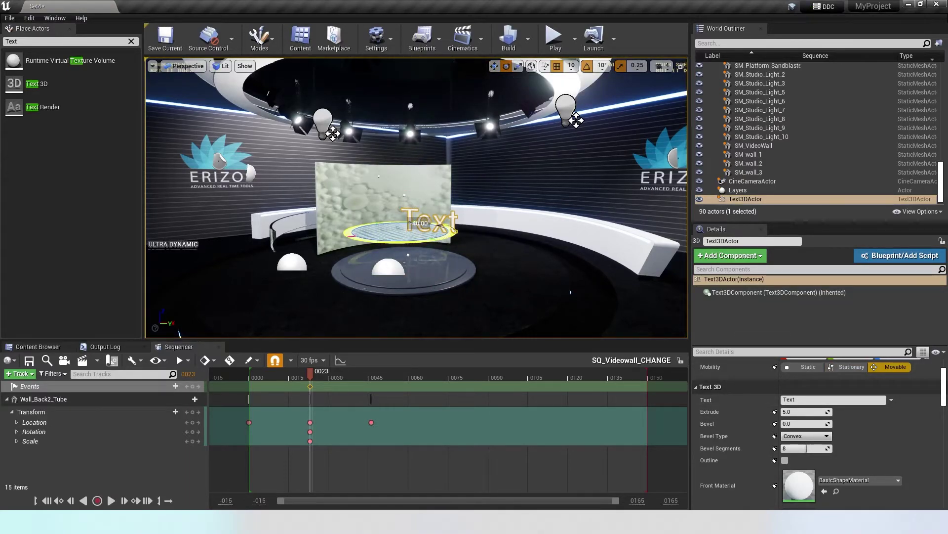
click(447, 223)
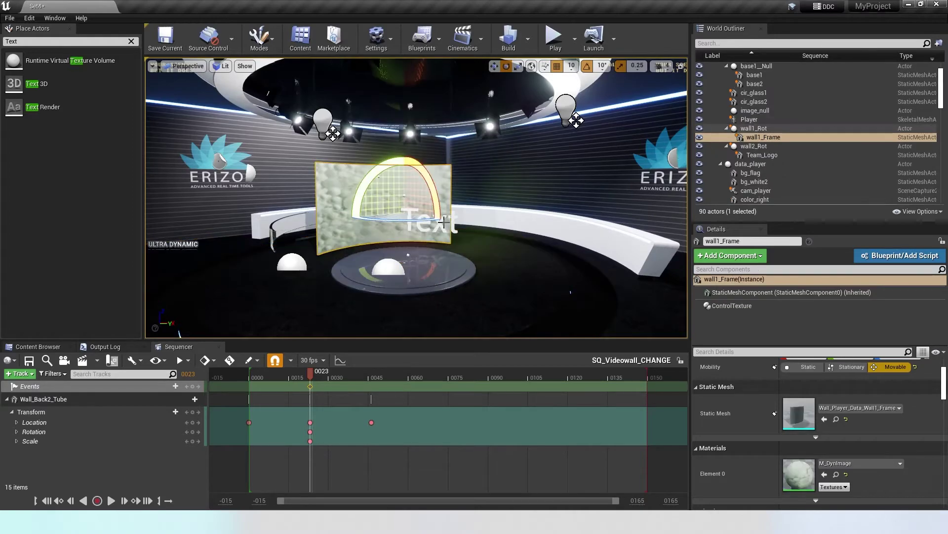
click(440, 222)
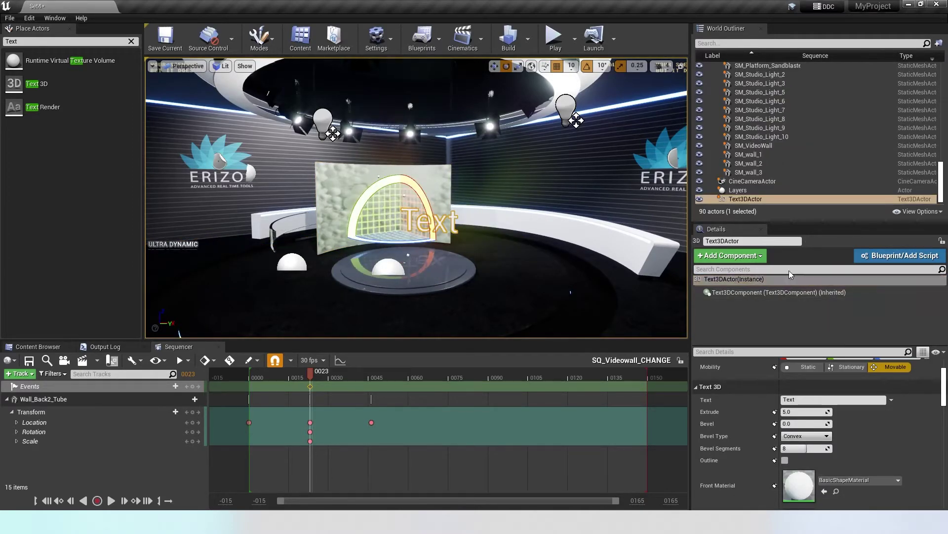
- Add a Control Text component to the 3D text with Control ID 003 and the title Text
click(739, 255)
text(control)
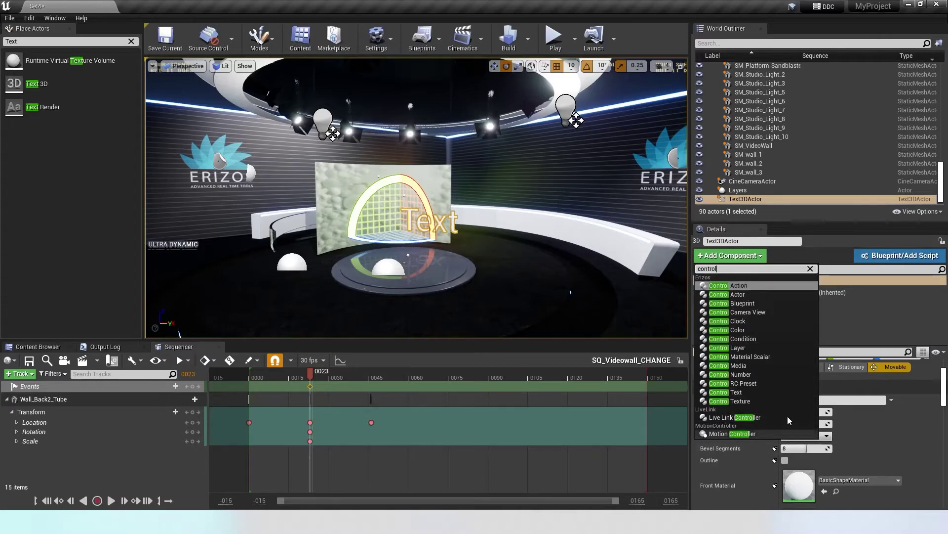
click(771, 403)
click(804, 377)
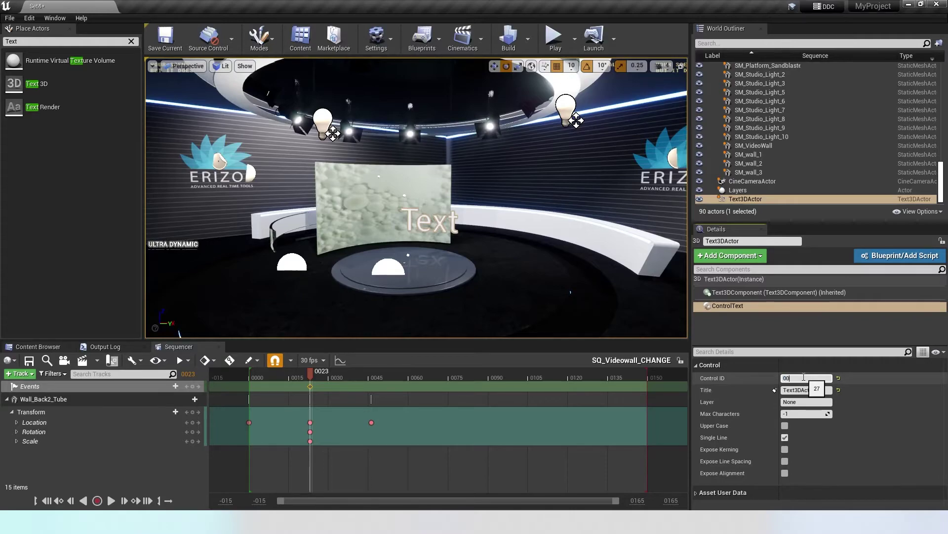
click(804, 390)
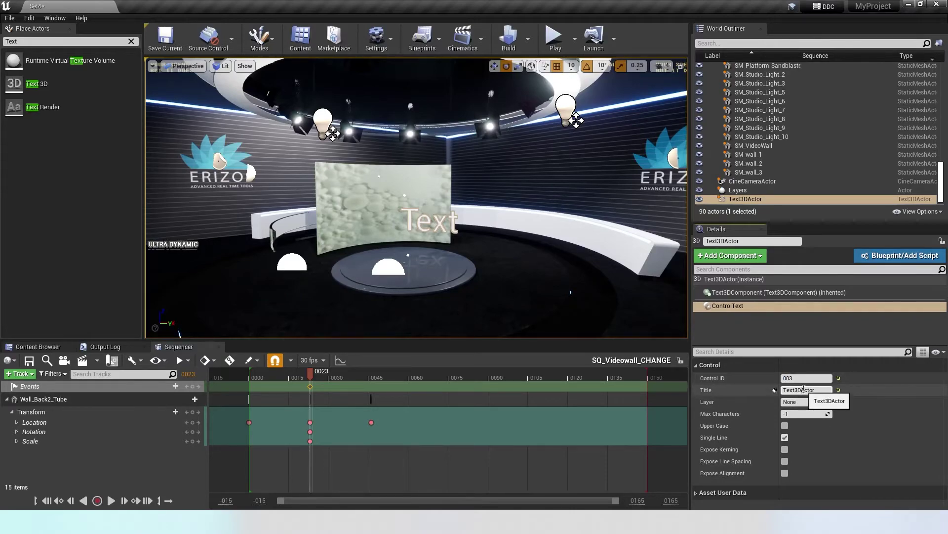
text(Text)
- Assign the Control Text component to the layer ARElement
click(805, 402)
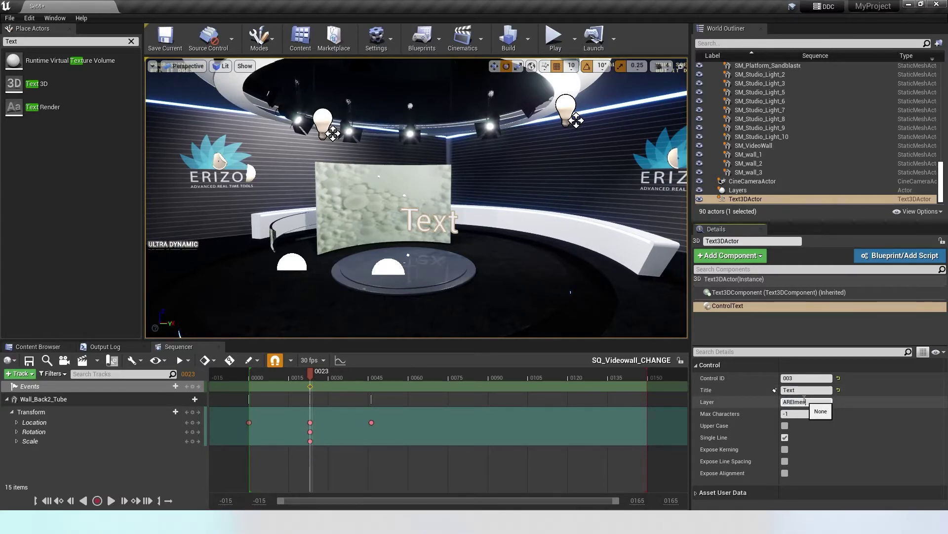
text(ARElmenet)
key(BackSpace)
key(BackSpace)
key(BackSpace)
key(BackSpace)
key(BackSpace)
text(ement)
key(Return)
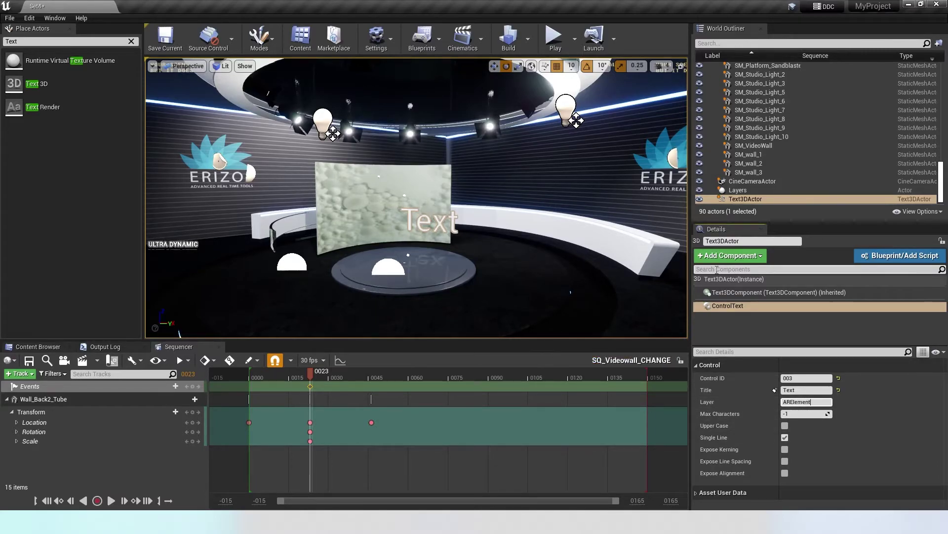
- Create a level sequence named SQ_ARElement_IN as the In Sequence of the ControlLayer-ARElement component on the Layers actor
click(738, 191)
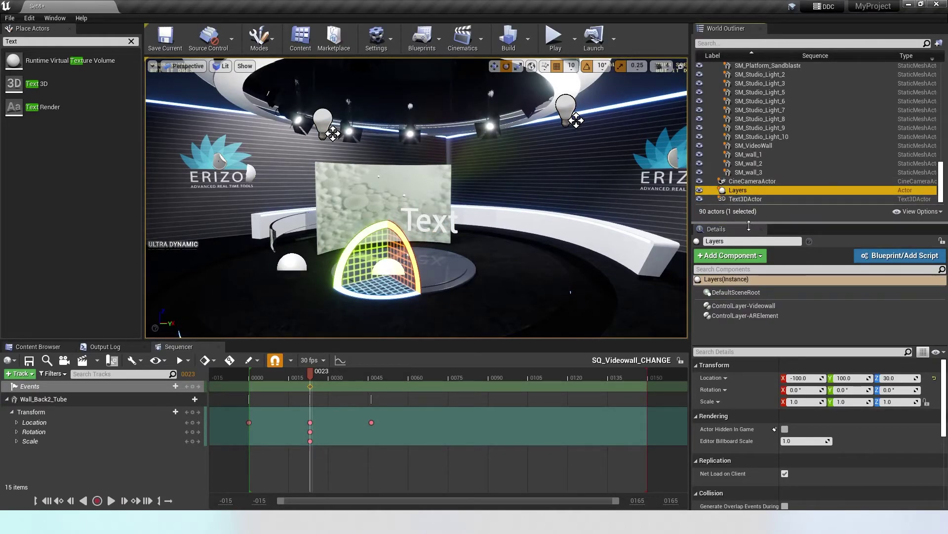
click(751, 316)
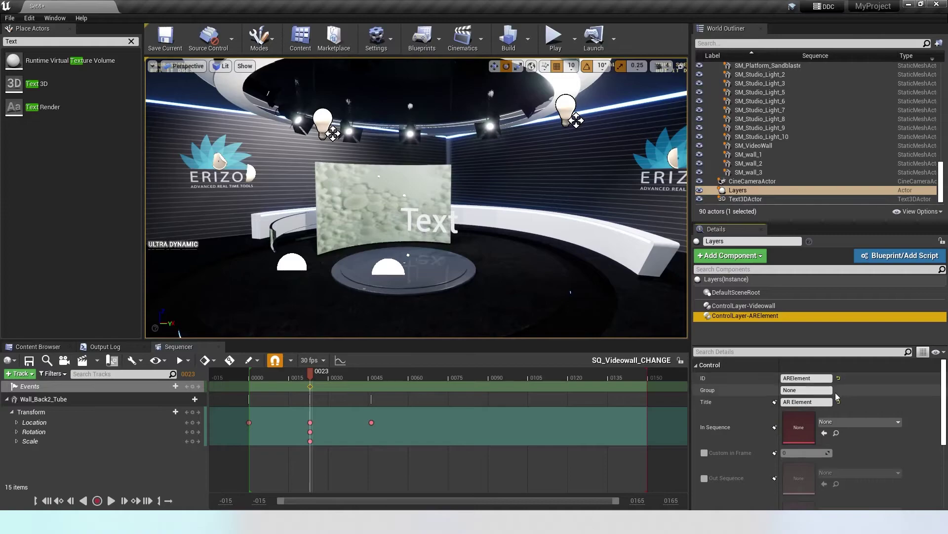
click(866, 420)
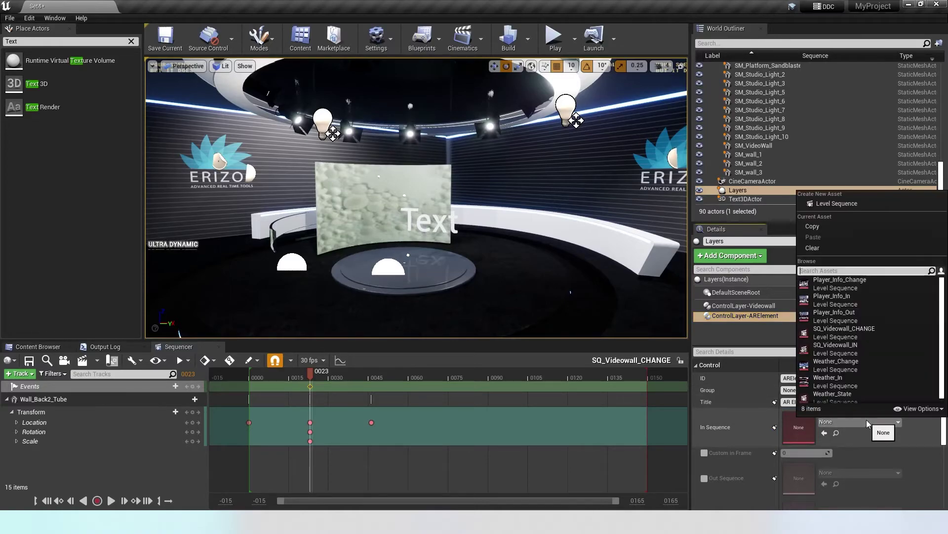
click(842, 206)
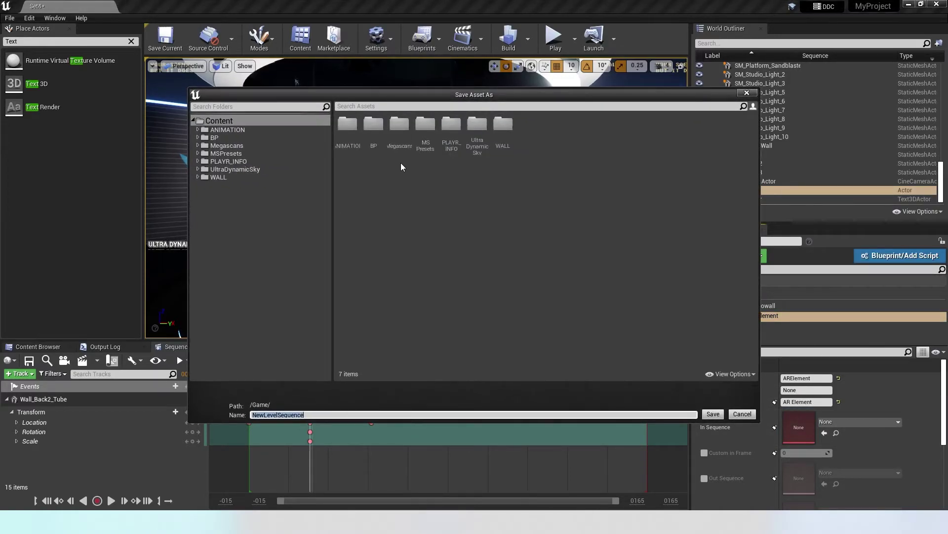
text(AO)
key(BackSpace)
text(SQ_)
key(Return)
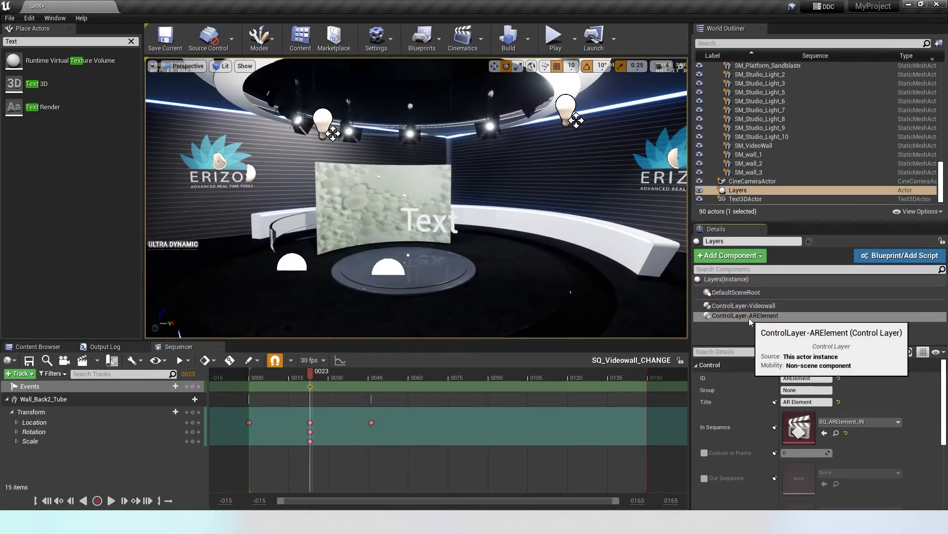
- Open SQ_ARElement_IN and add Text3DActor and wall1_Rot to it
double_click(801, 426)
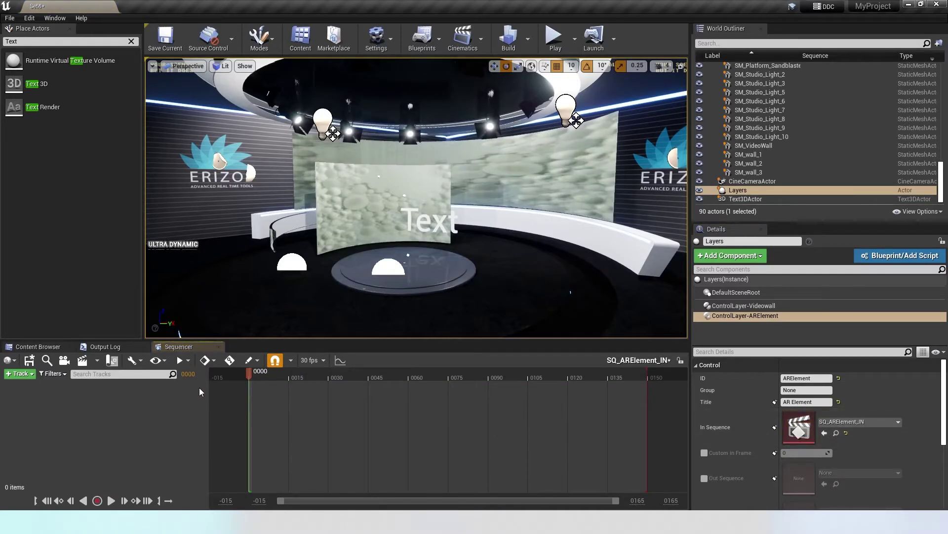
click(747, 199)
drag(744, 200, 74, 410)
click(424, 180)
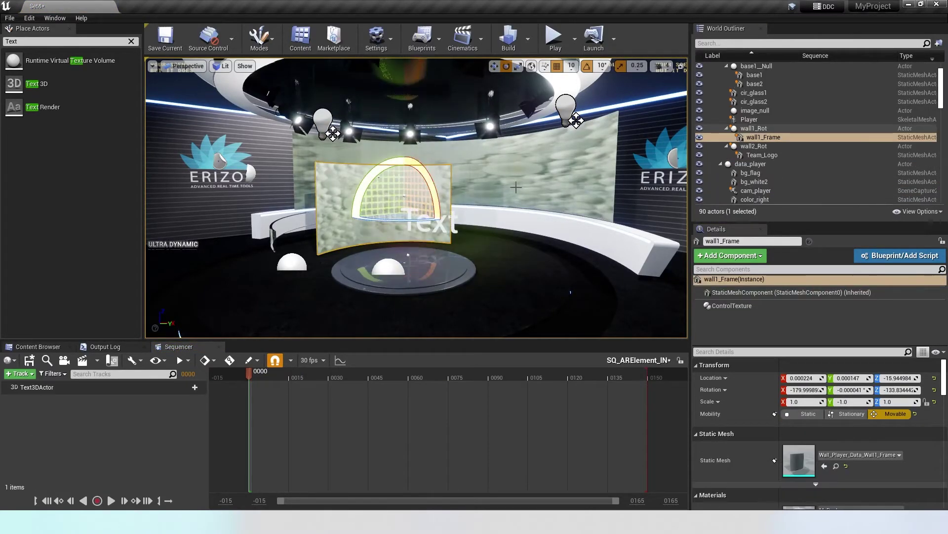
drag(751, 137, 113, 413)
drag(761, 128, 89, 410)
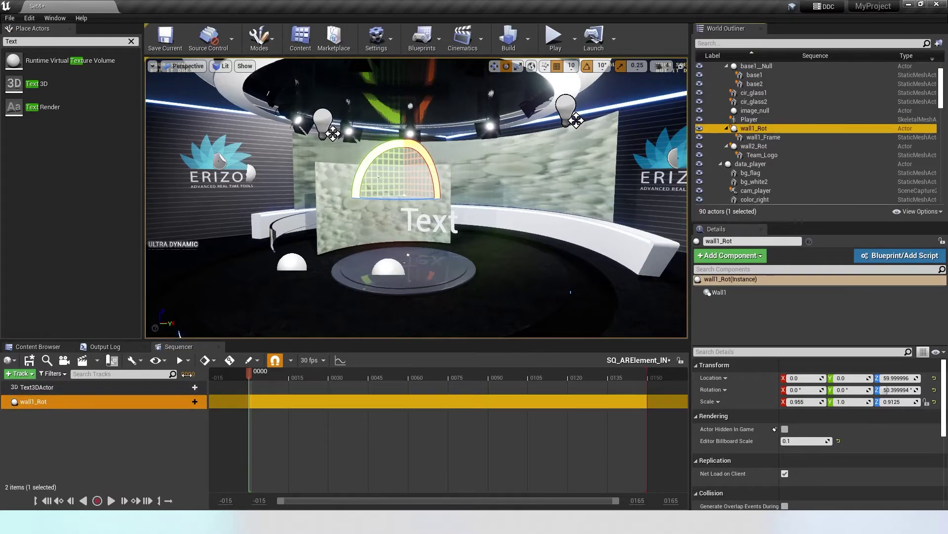
- Add a transform track to wall1_Rot and key its scale to grow from flat at frame 0 to full size at about frame 38
click(392, 222)
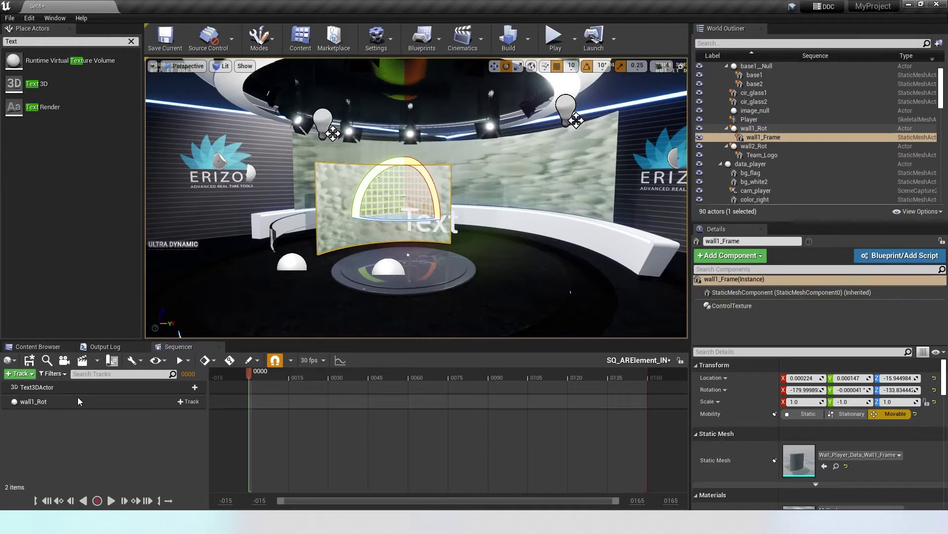
click(58, 400)
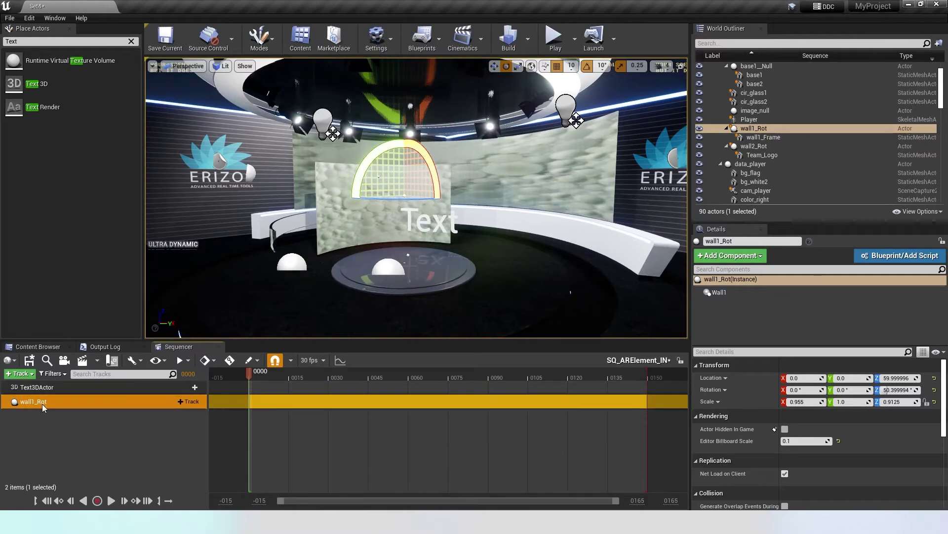
click(175, 402)
click(190, 276)
click(29, 443)
drag(276, 377, 252, 404)
key(Return)
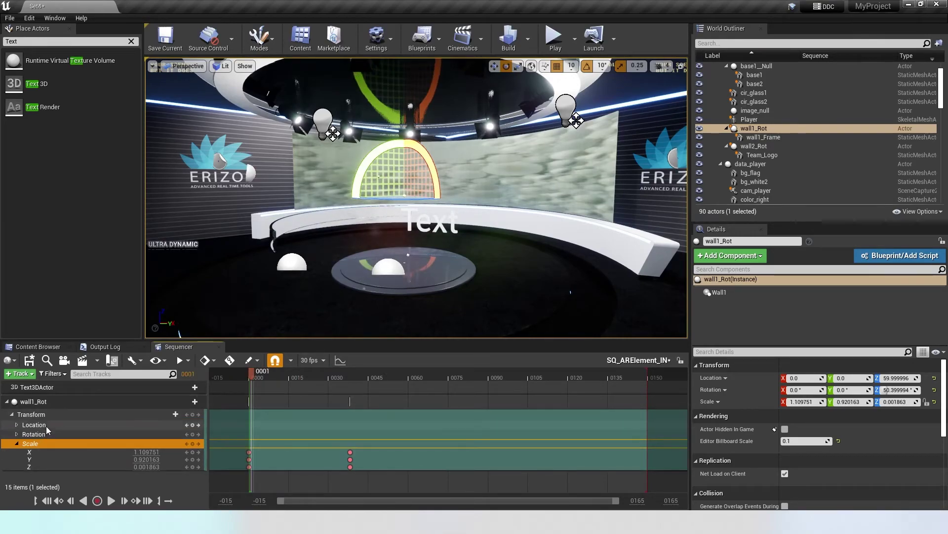
- Add a transform track to Text3DActor and key its scale at about frames 20 and 38, ending at 1.0
click(46, 389)
click(189, 387)
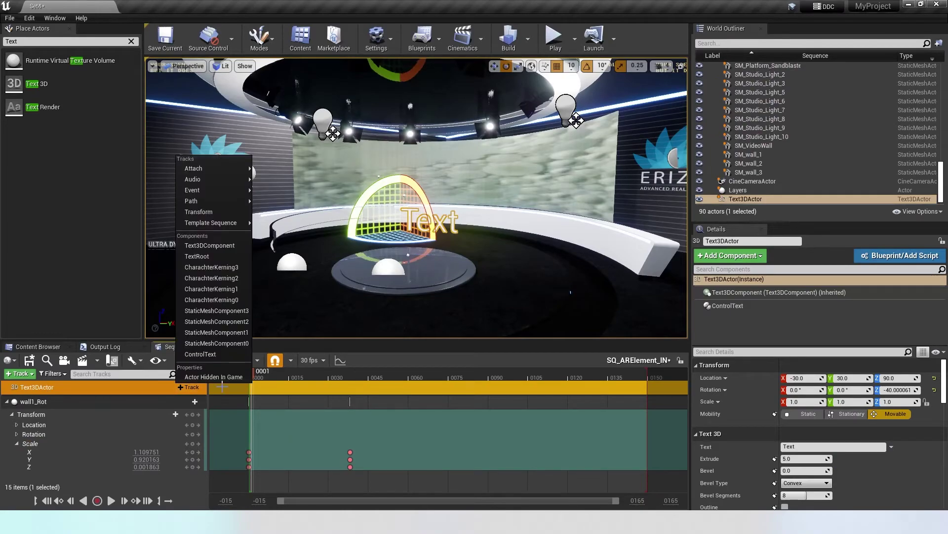
click(227, 211)
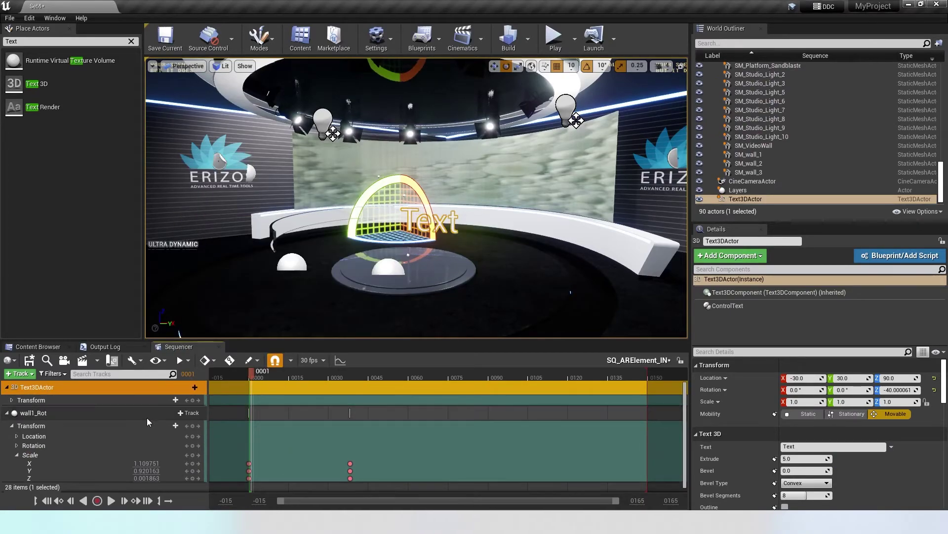
double_click(33, 400)
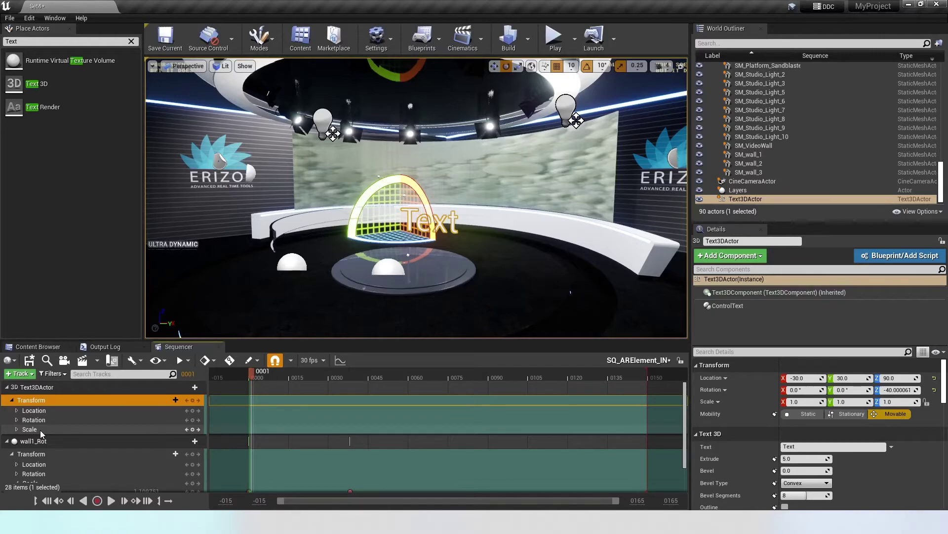
double_click(25, 428)
click(363, 380)
drag(363, 380, 390, 384)
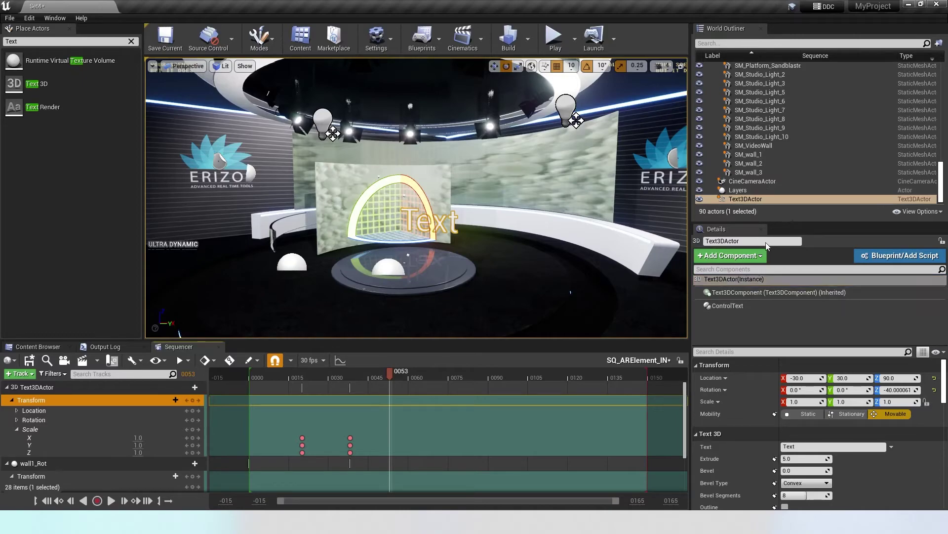
- Enable the ARElement layer's Change Sequence, create it as SQ_ARElement_CHANGE, and open it for editing
click(763, 189)
click(746, 315)
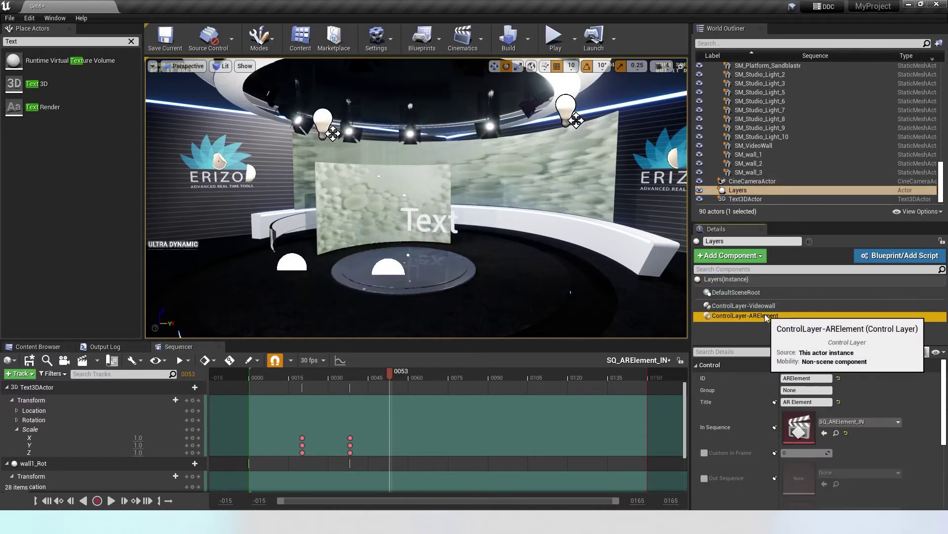
click(705, 486)
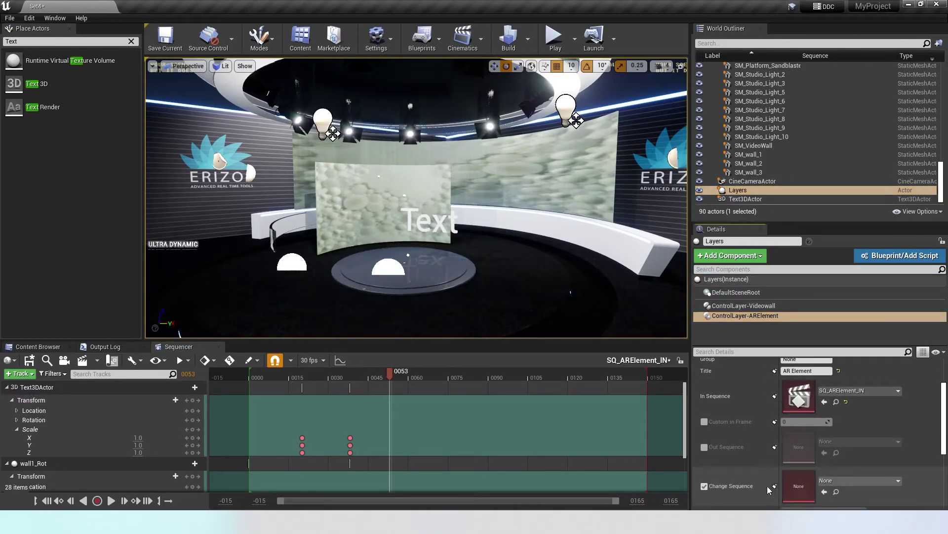
click(841, 480)
click(851, 258)
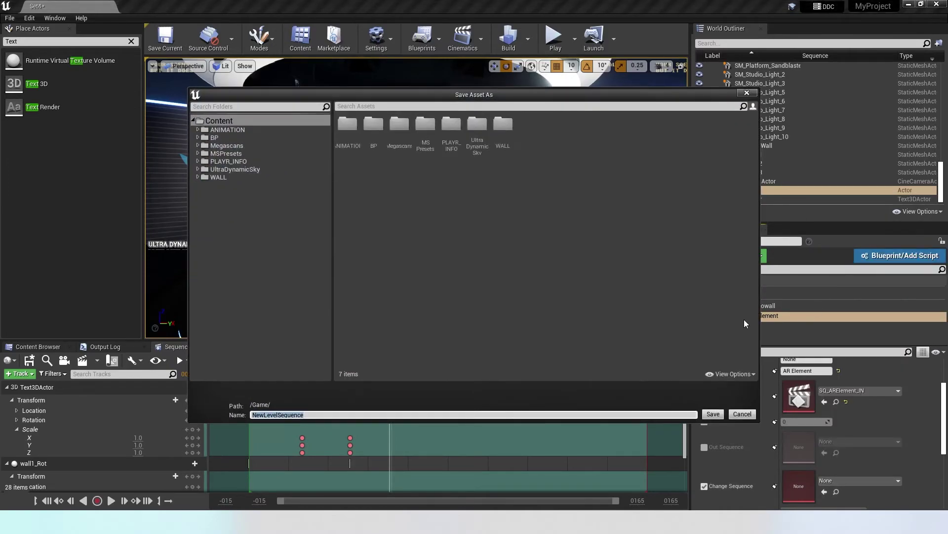
text(SQ_ARElement_CHANGE)
key(Return)
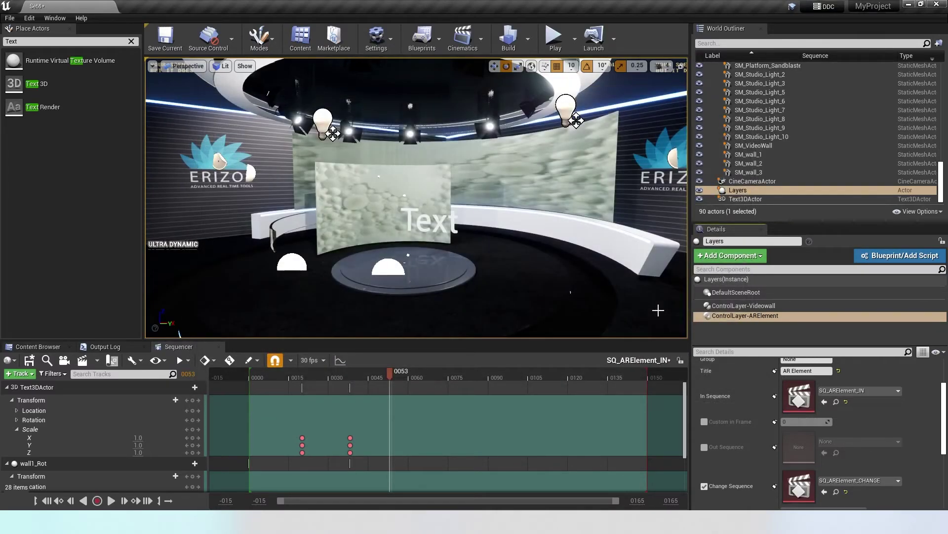
double_click(797, 486)
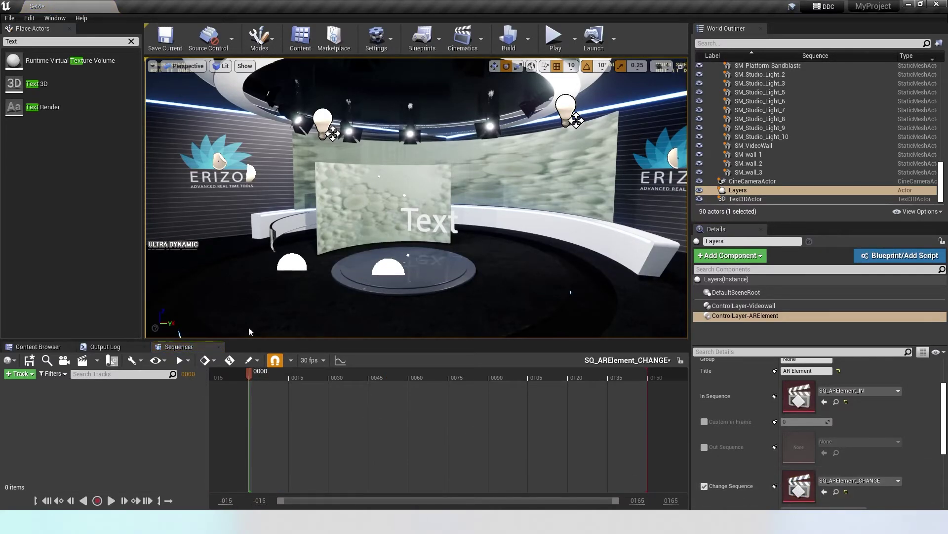
- Add wall1_Rot to SQ_ARElement_CHANGE and give it a transform track
click(400, 212)
drag(757, 130, 181, 409)
scroll(755, 194, down, 5)
scroll(754, 194, down, 2)
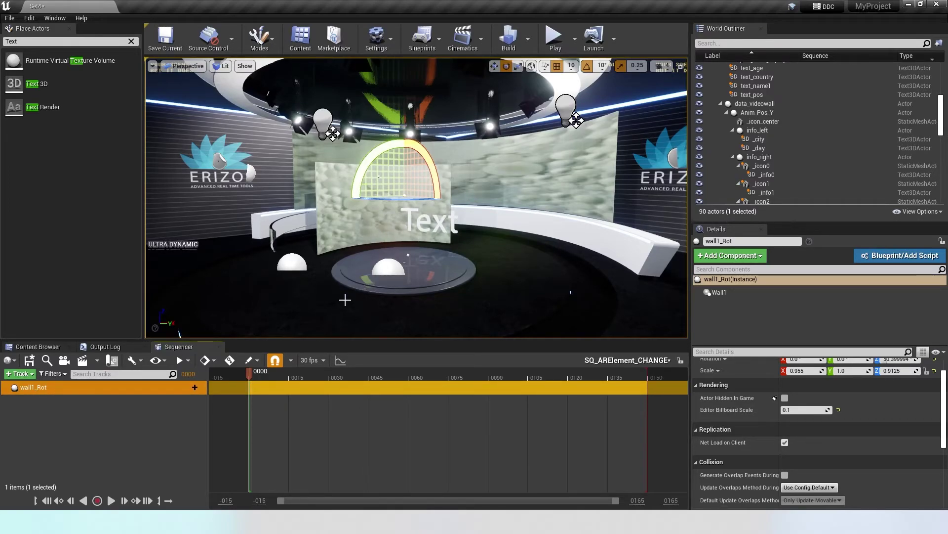
click(193, 389)
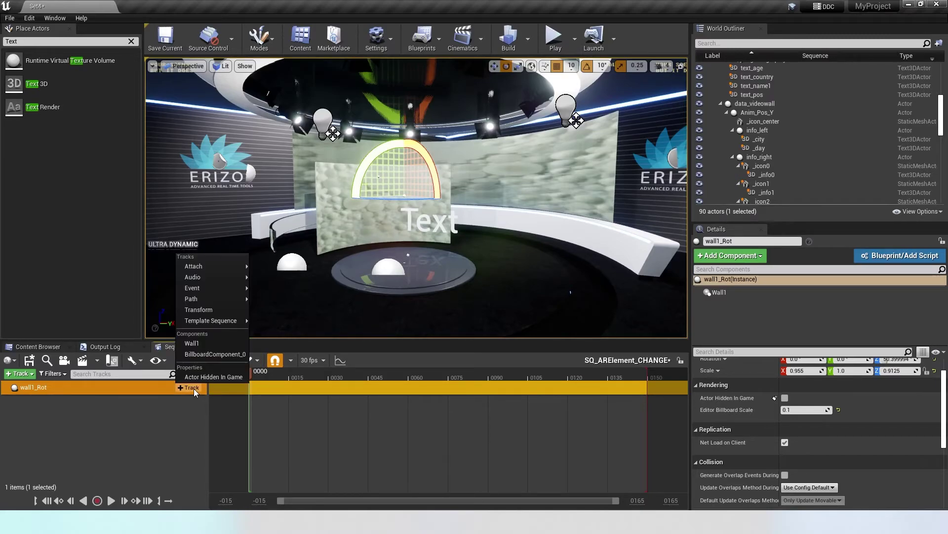
click(198, 309)
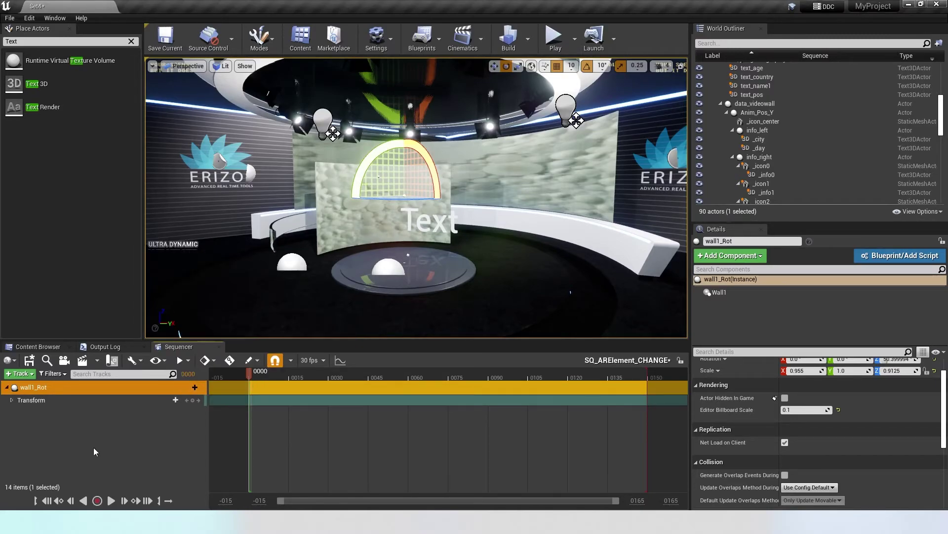
- Key wall1_Rot's current rotation at frames 1 and 34, and expand the rotation channels
click(9, 401)
click(11, 400)
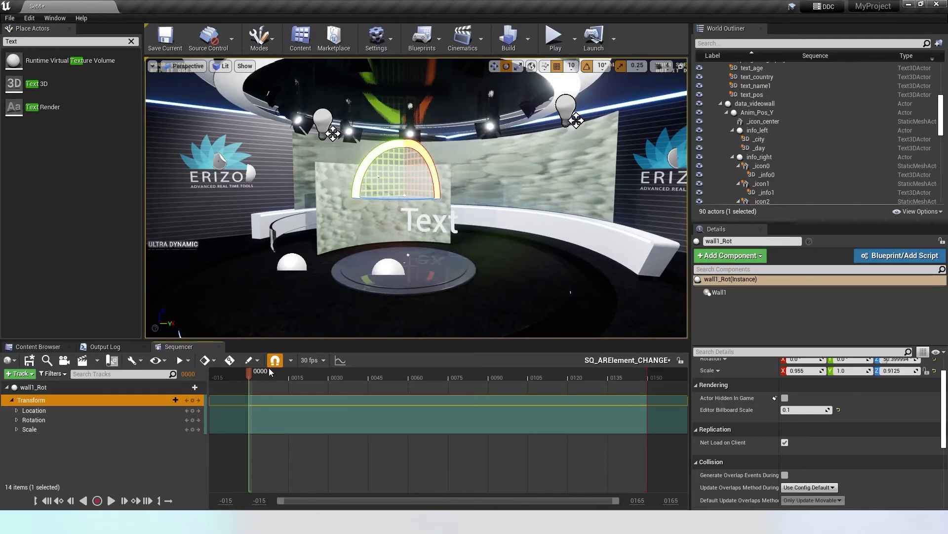
drag(268, 378, 253, 376)
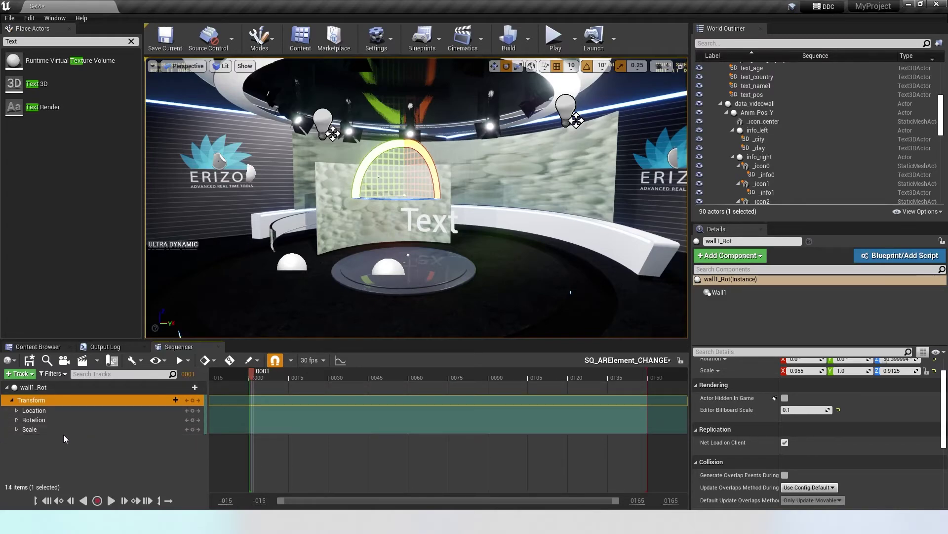
click(17, 429)
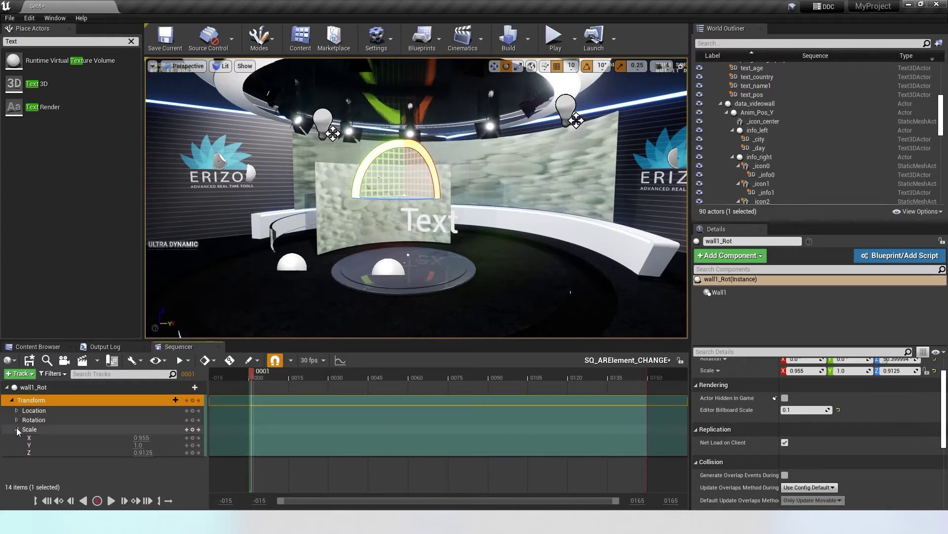
click(193, 420)
drag(251, 374, 339, 374)
click(193, 420)
click(98, 422)
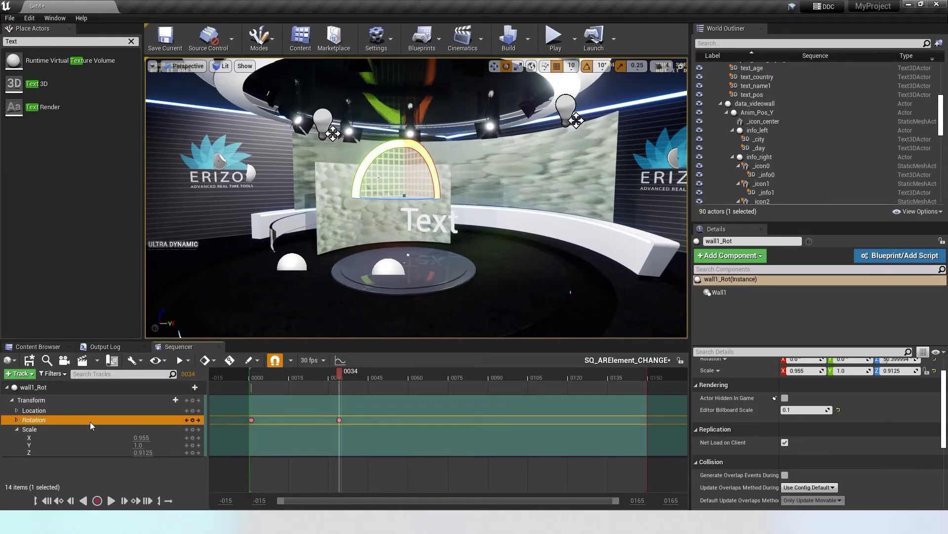
click(17, 421)
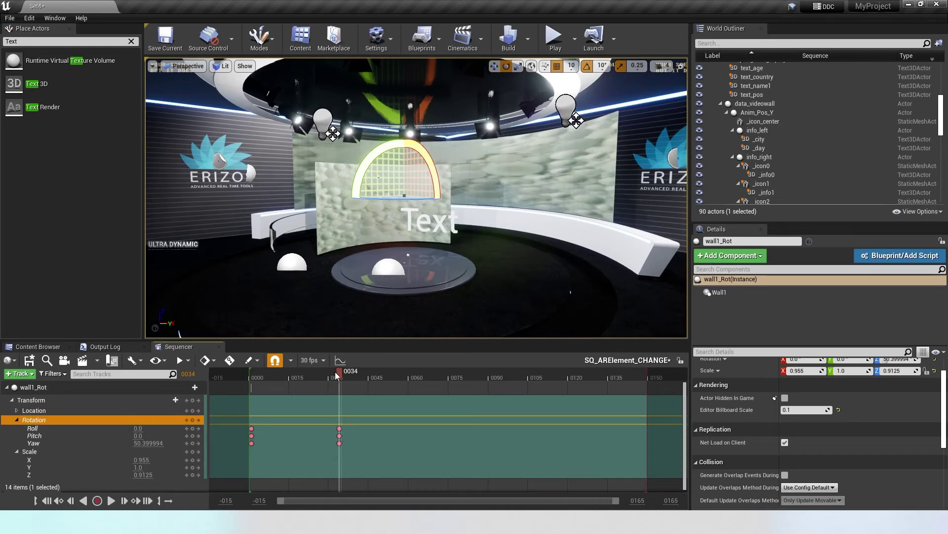
- At frame 16, rotate wall1_Rot to a yaw of about 220.4 and key its rotation
drag(343, 374, 291, 374)
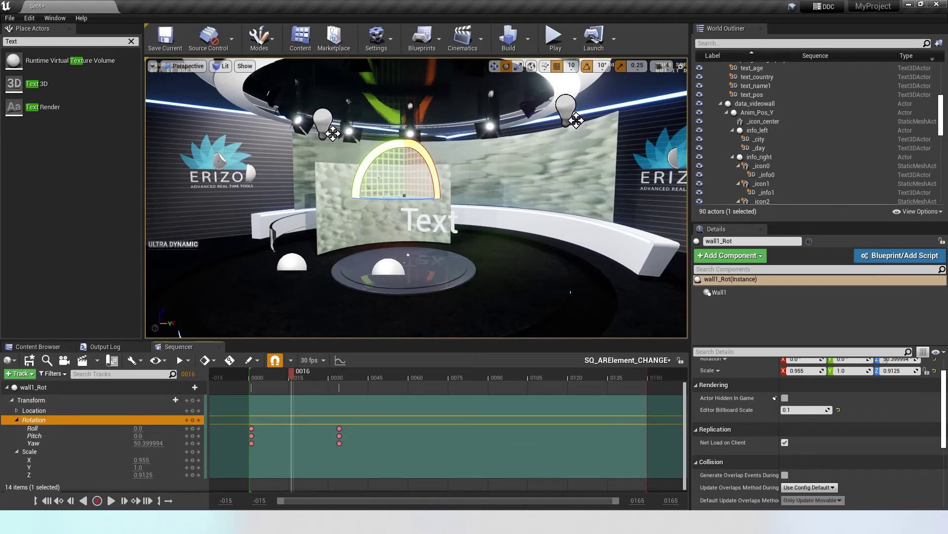
drag(424, 197, 336, 205)
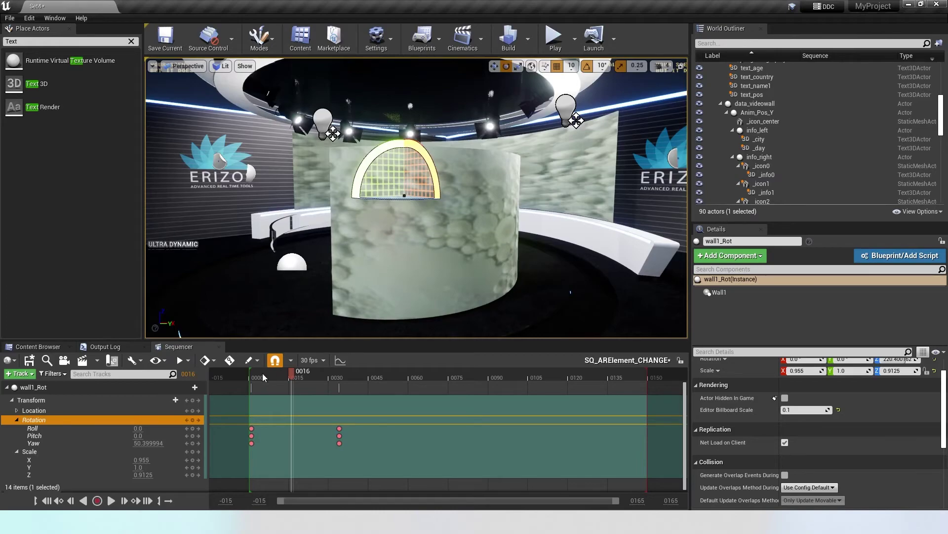
click(193, 420)
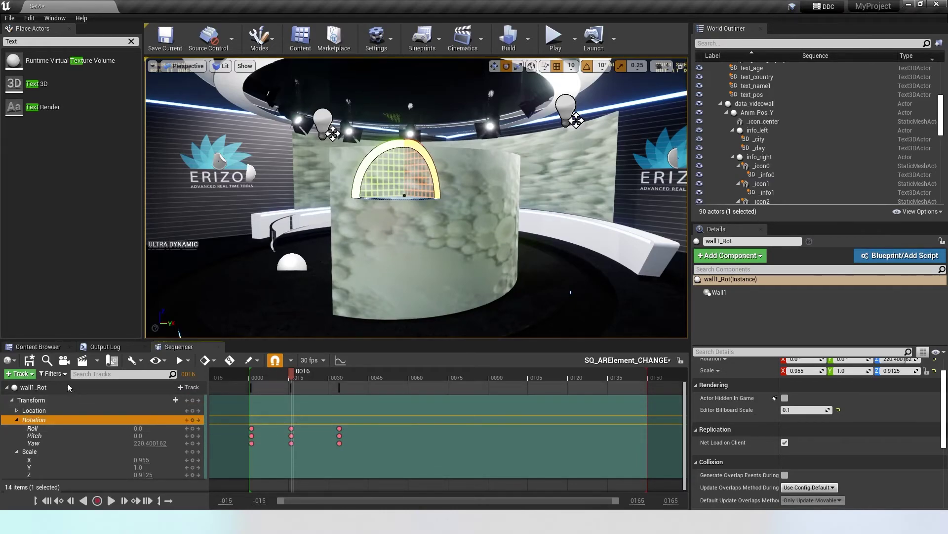
- Add a trigger event track, place an event at frame 16, and open it in the sequence director
click(20, 373)
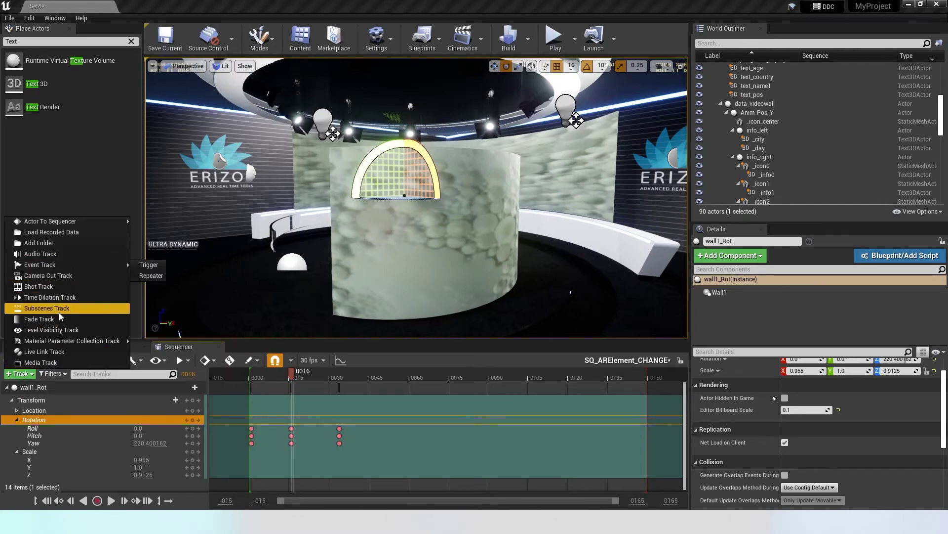
mouse_move(97, 267)
click(148, 265)
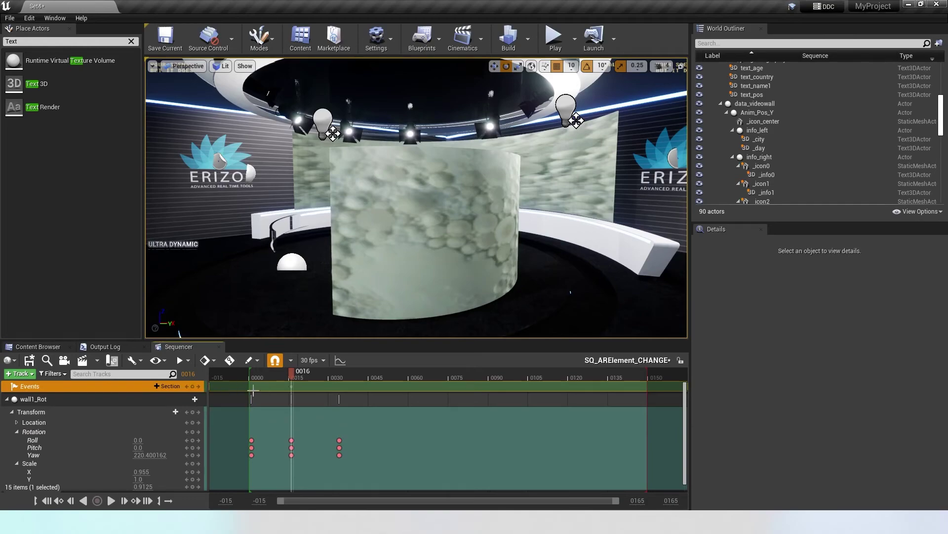
double_click(292, 386)
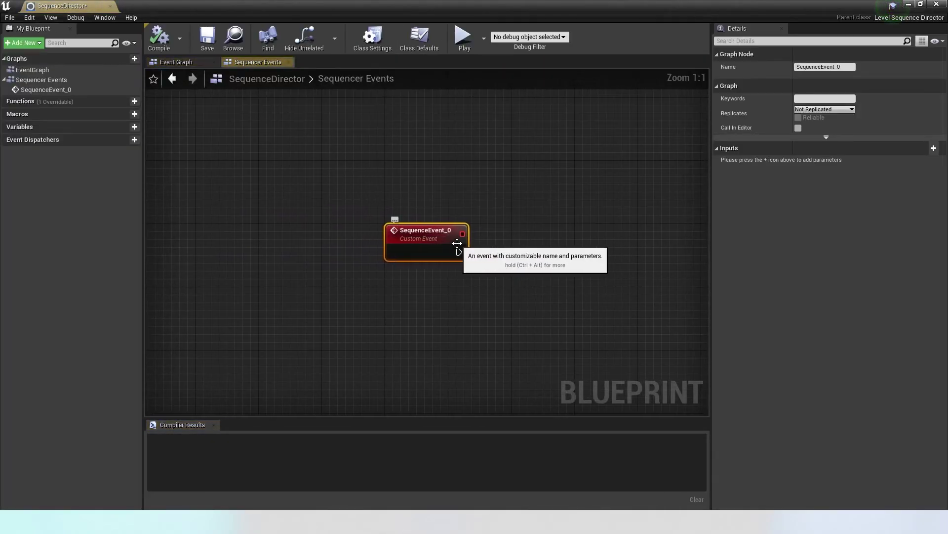
- Connect an Update Layer node for layer ARElement to the sequence event, then compile and save the director
drag(486, 258, 532, 253)
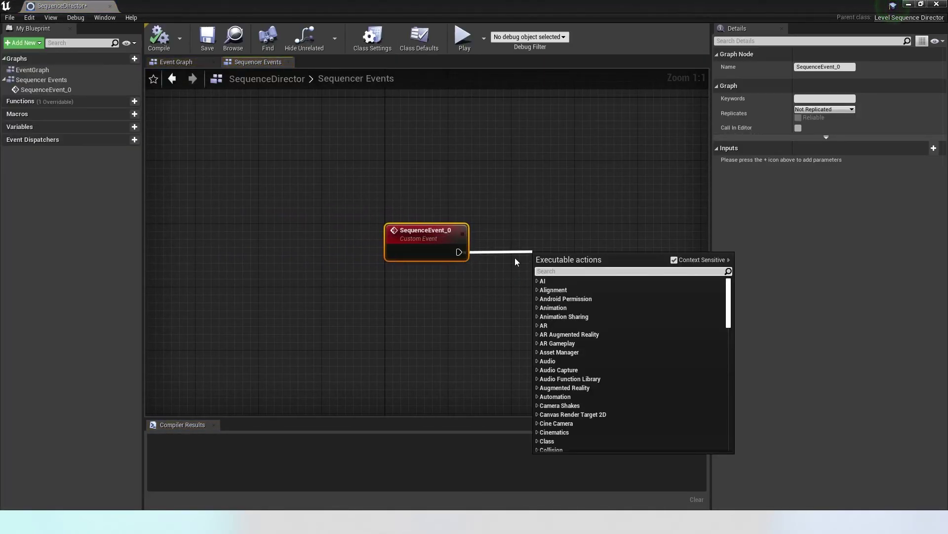
text(update)
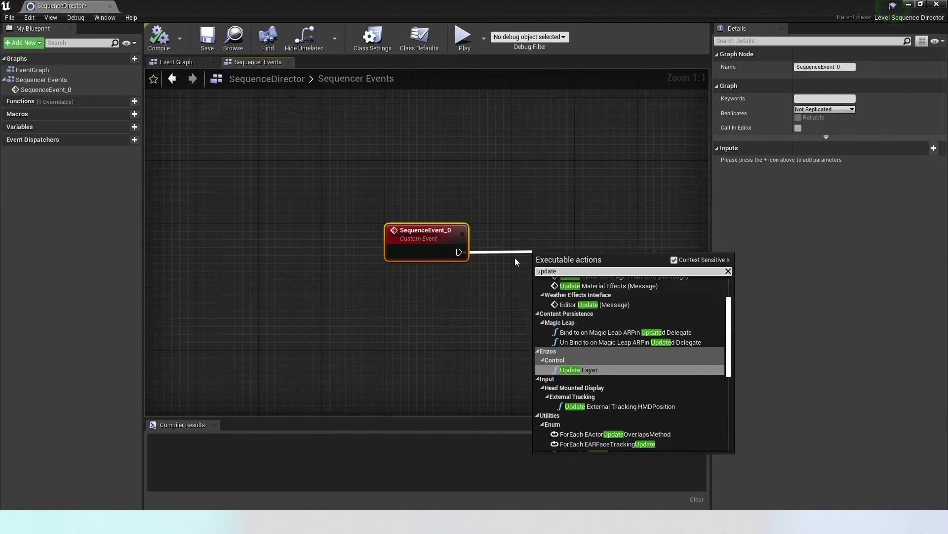
click(595, 369)
click(579, 282)
text(ARElement)
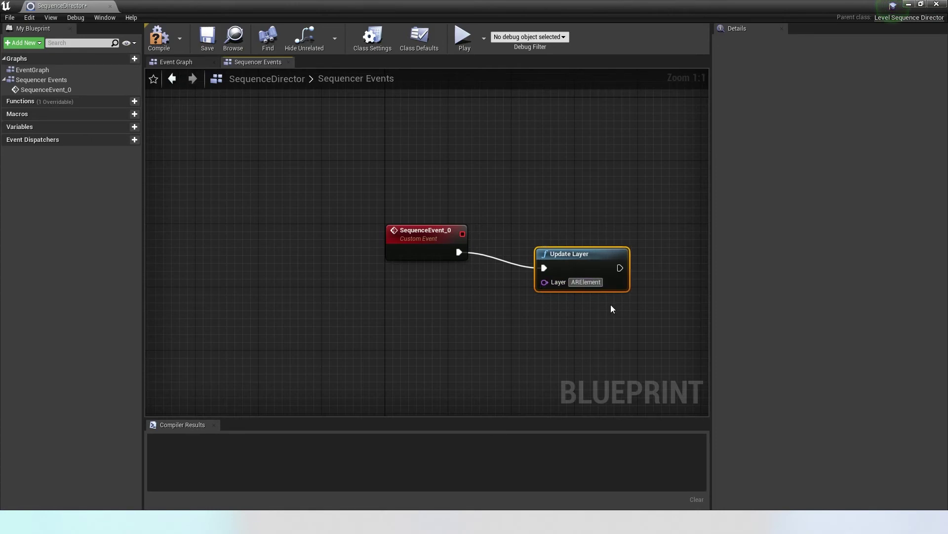
key(Return)
click(159, 37)
click(207, 37)
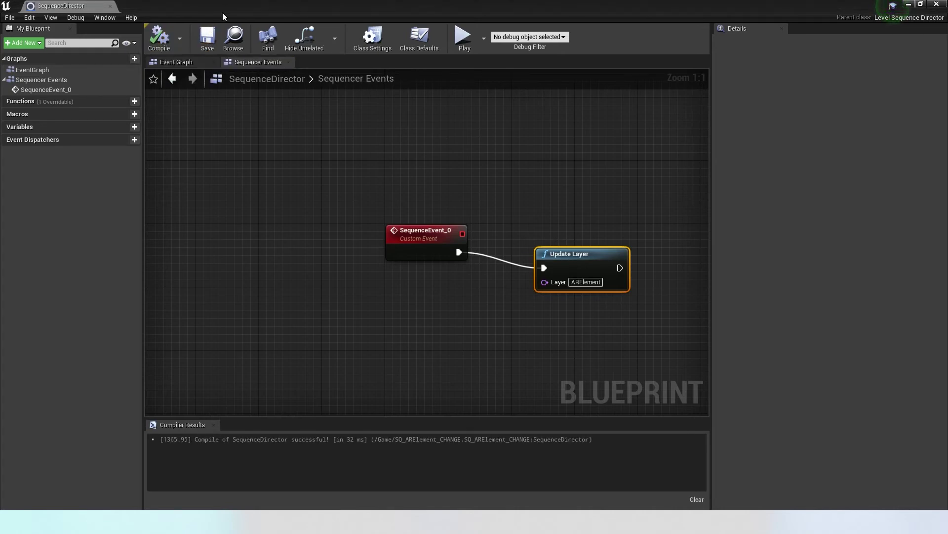
- Return to the level, move the playhead back before frame 0, save the level, and play the scene
click(909, 4)
drag(291, 376, 216, 382)
click(165, 37)
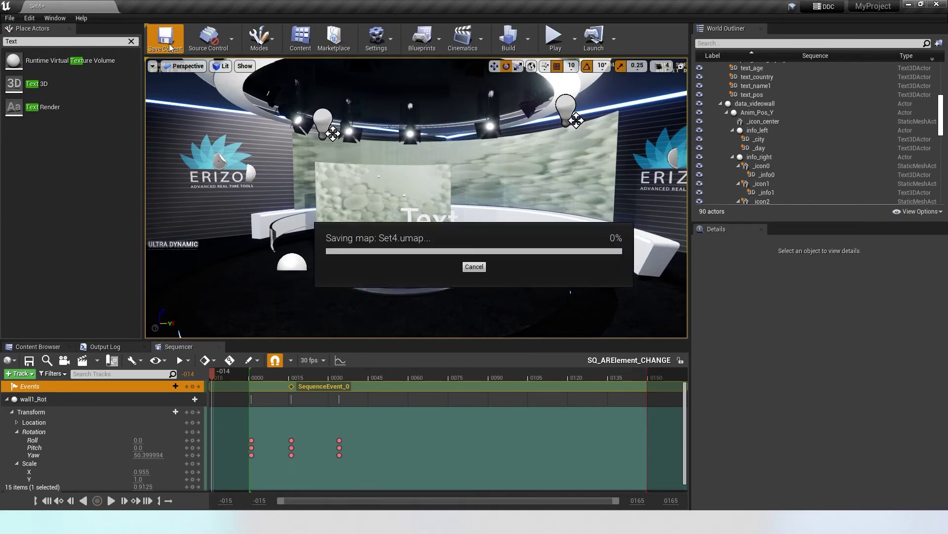
click(555, 46)
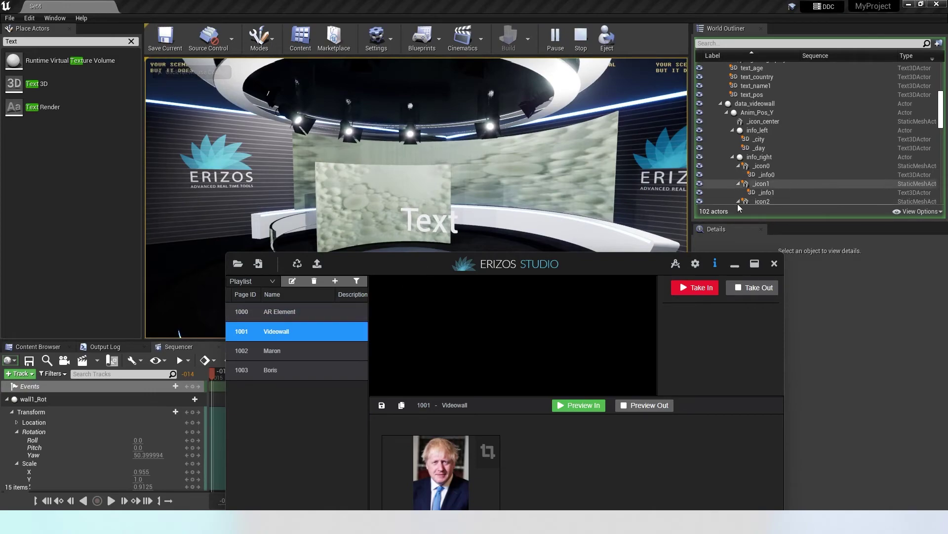
- In Erizos Studio, reimport the Videowall page and open the AR Element page's Text field
right_click(291, 334)
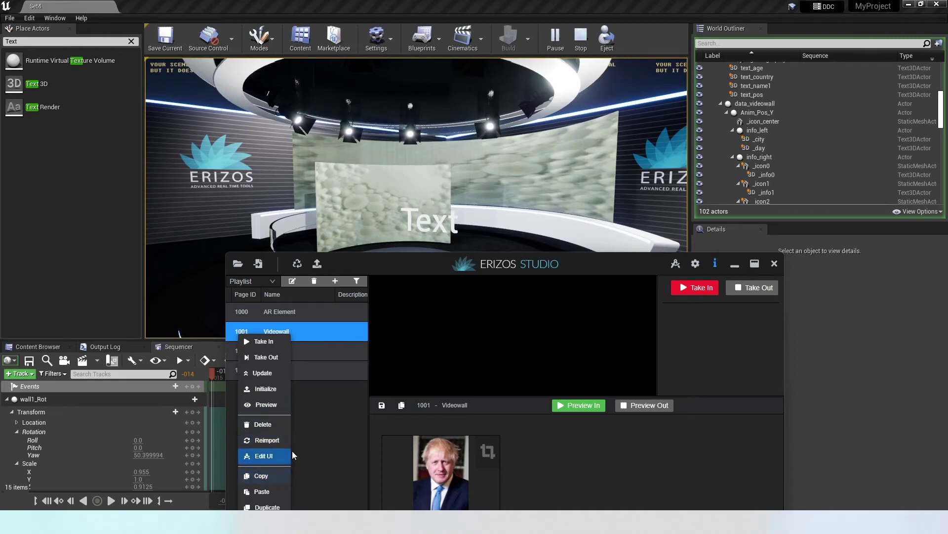
click(284, 440)
drag(596, 253, 662, 143)
click(361, 201)
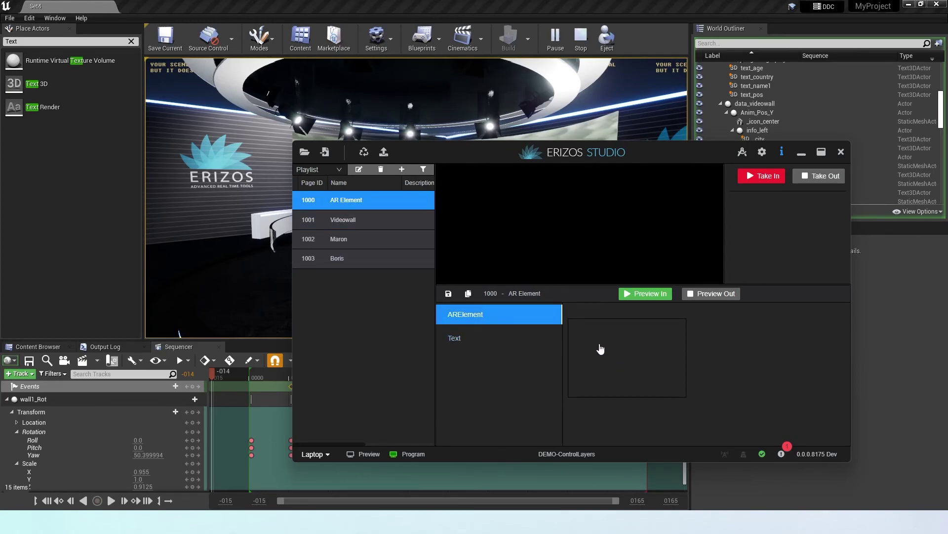
click(470, 336)
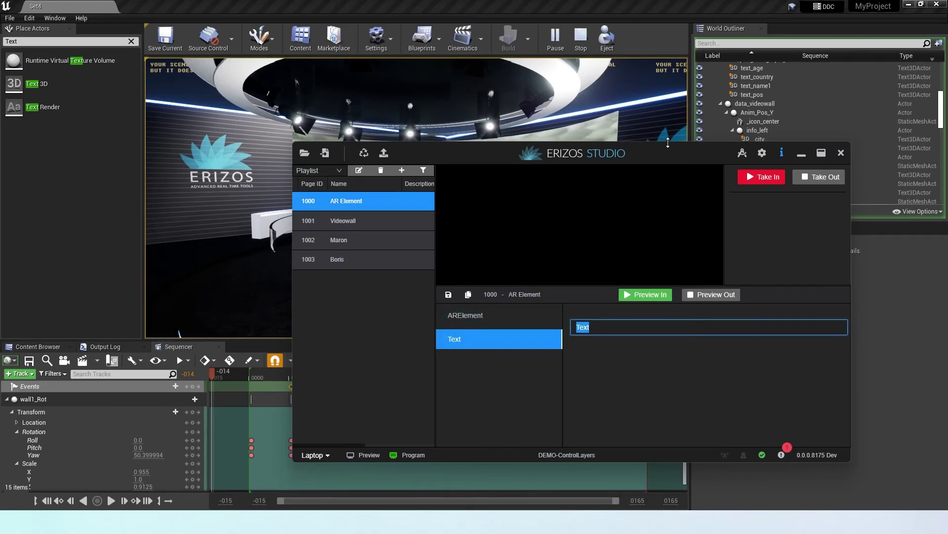
- Test taking the AR Element page out and in with its default content, keeping the viewport uncovered
drag(668, 141, 667, 168)
click(834, 207)
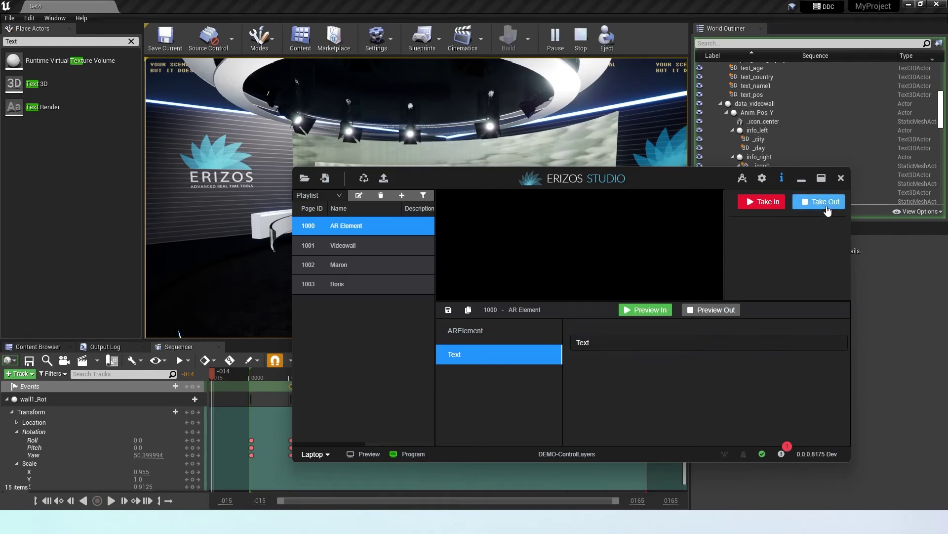
drag(629, 170, 624, 281)
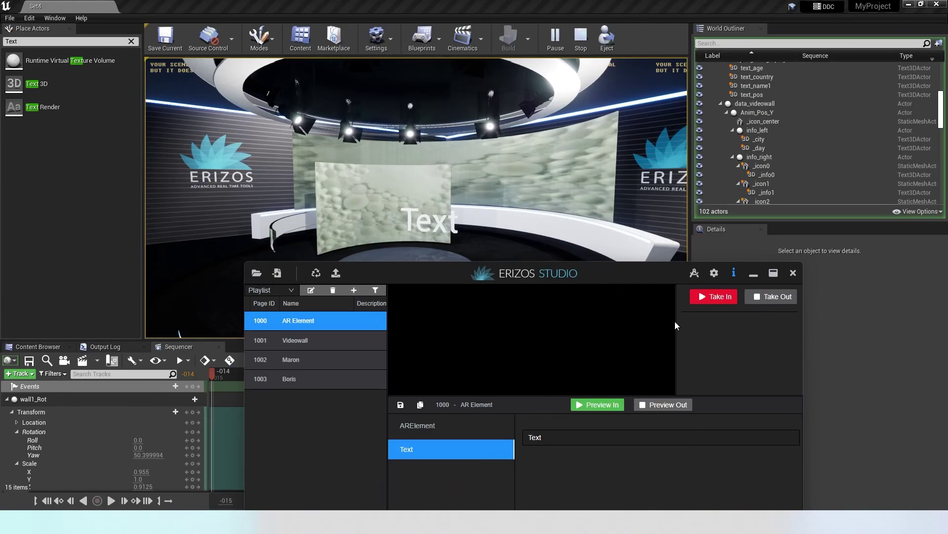
click(720, 298)
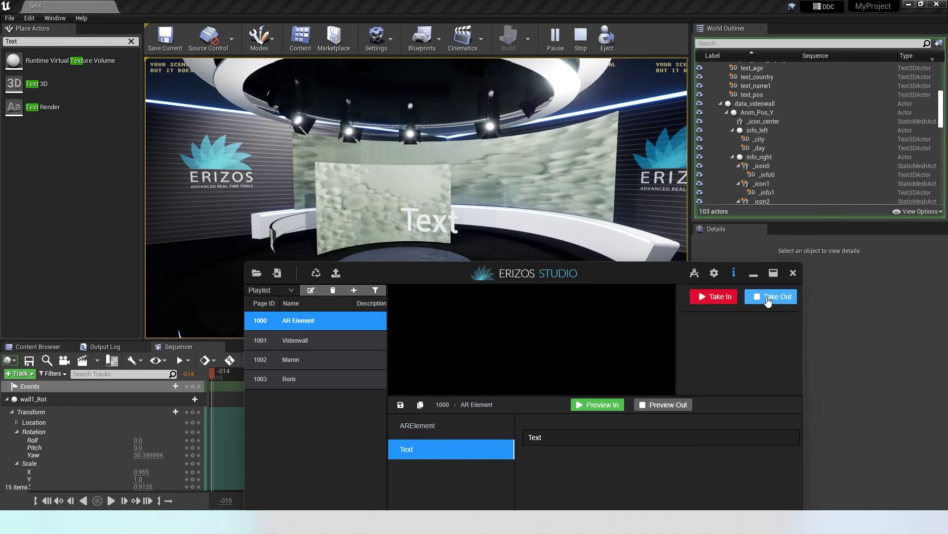
- Assign Boris_Johnson.jpg from the Headshots folder as the ARElement image
click(443, 429)
click(569, 453)
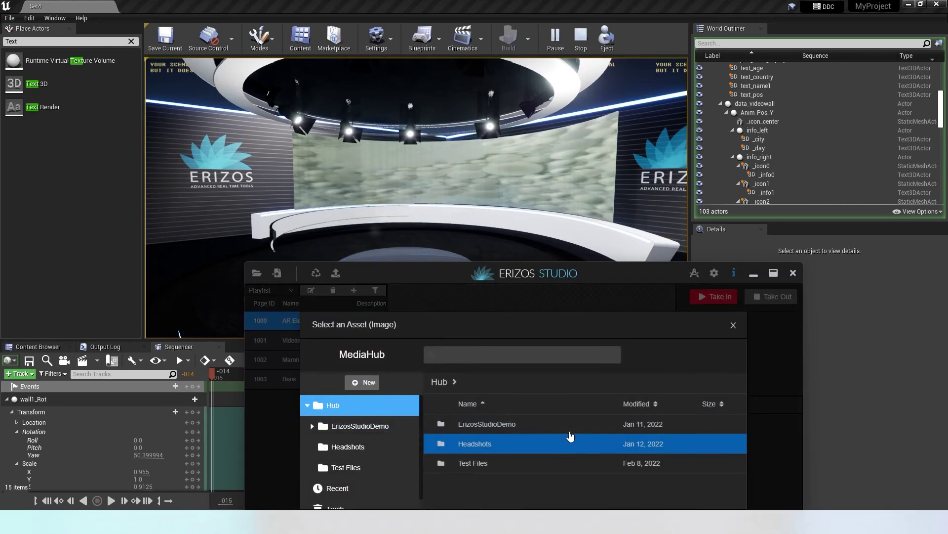
double_click(503, 443)
double_click(500, 424)
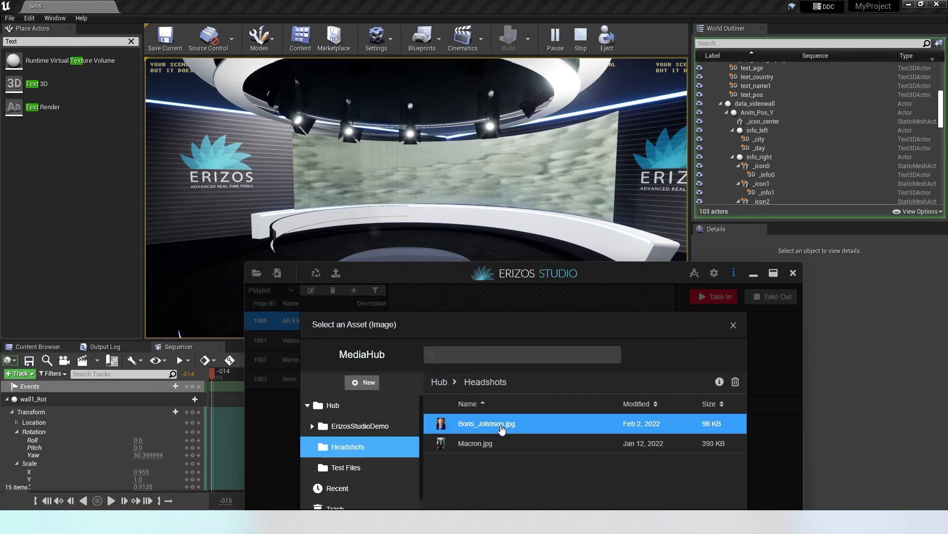
- Set the AR Element page's text to "Boris" and take the page in
drag(569, 275, 601, 179)
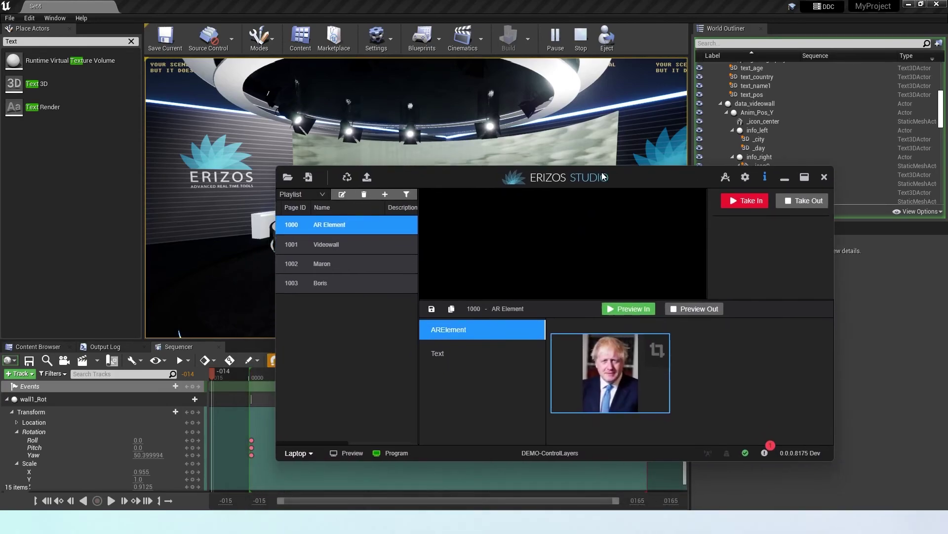
click(489, 353)
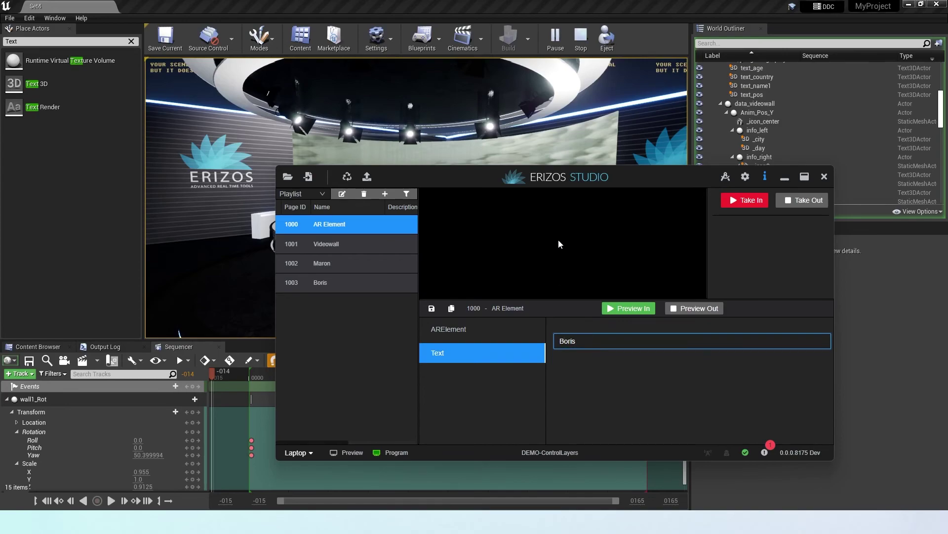
drag(632, 174, 553, 291)
click(664, 315)
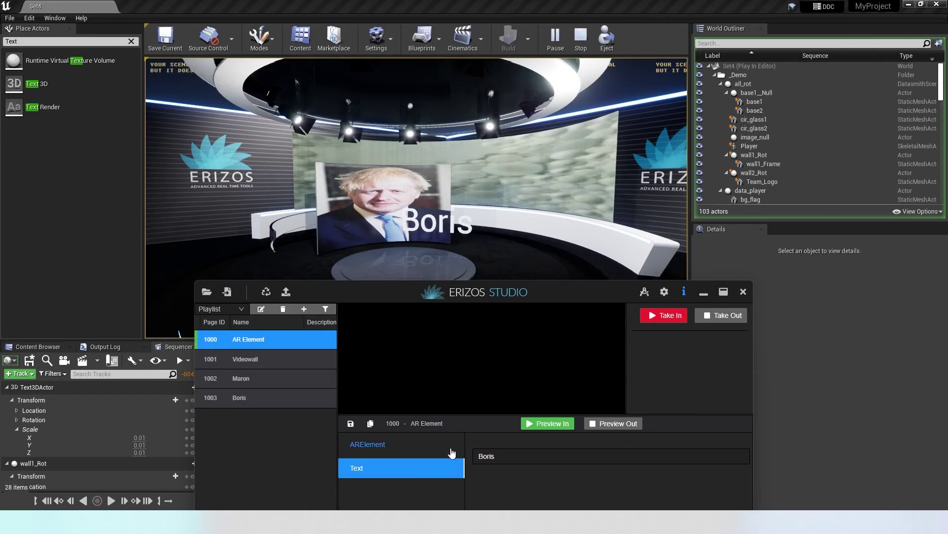
- Replace the ARElement image with Macron.jpg, set the text to "Macron", and take the page in
click(439, 450)
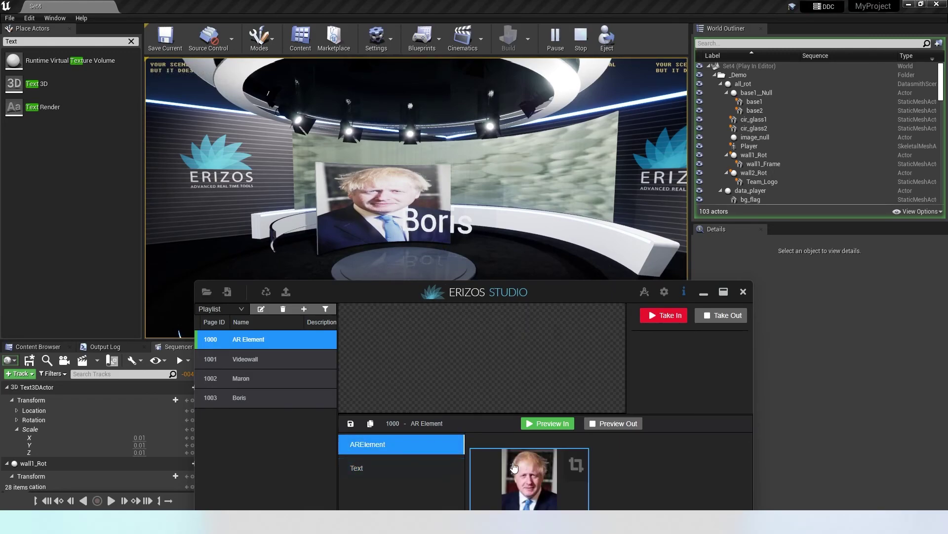
click(439, 449)
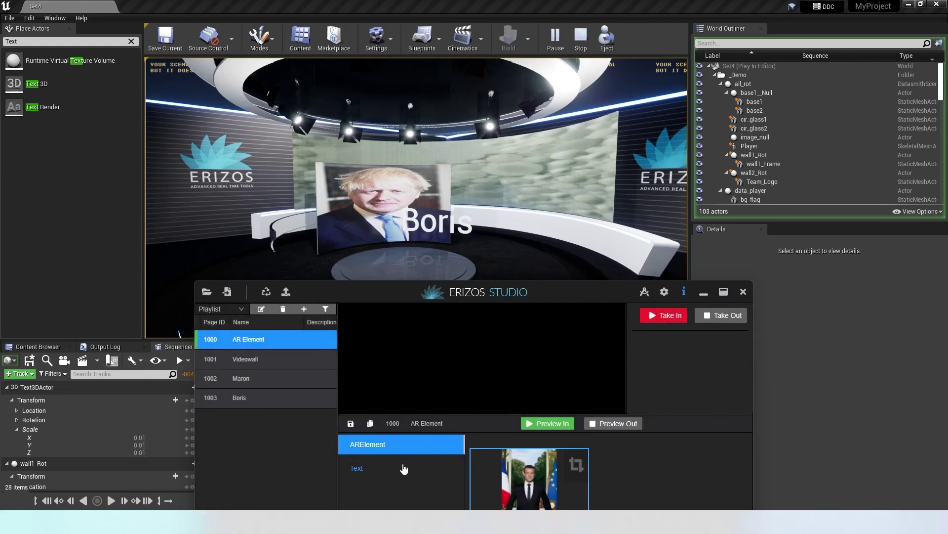
click(419, 469)
text(Macron)
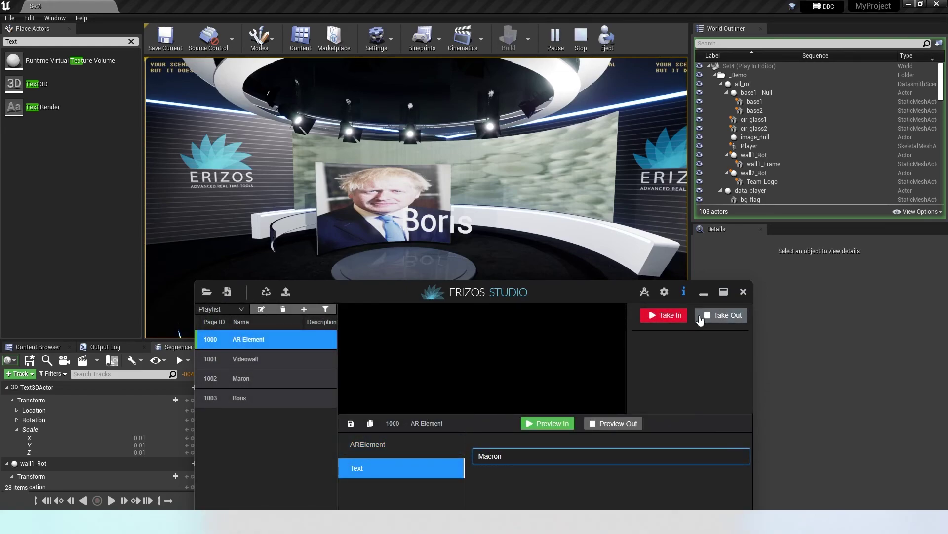
click(700, 319)
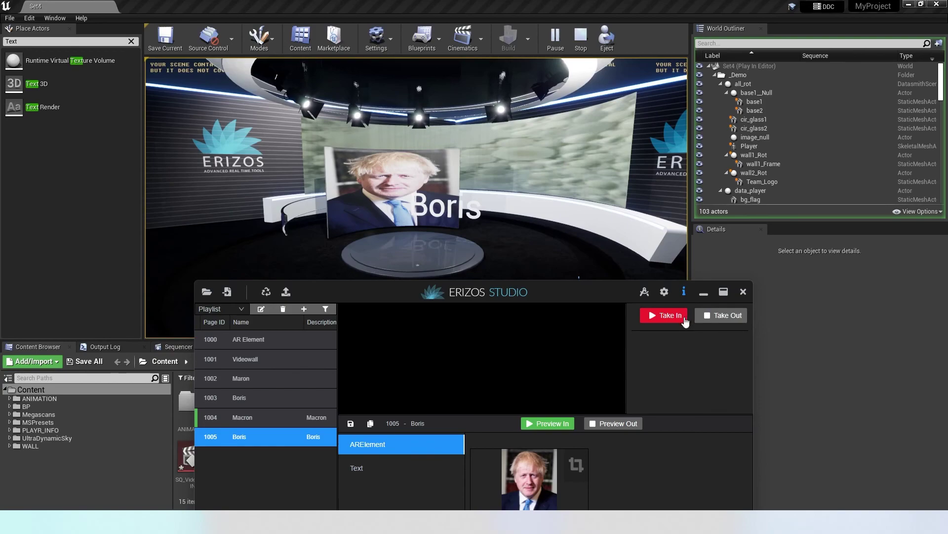
- Take in the saved Macron page (1004) and the saved Boris page (1005) one after the other to test the change between them
click(291, 417)
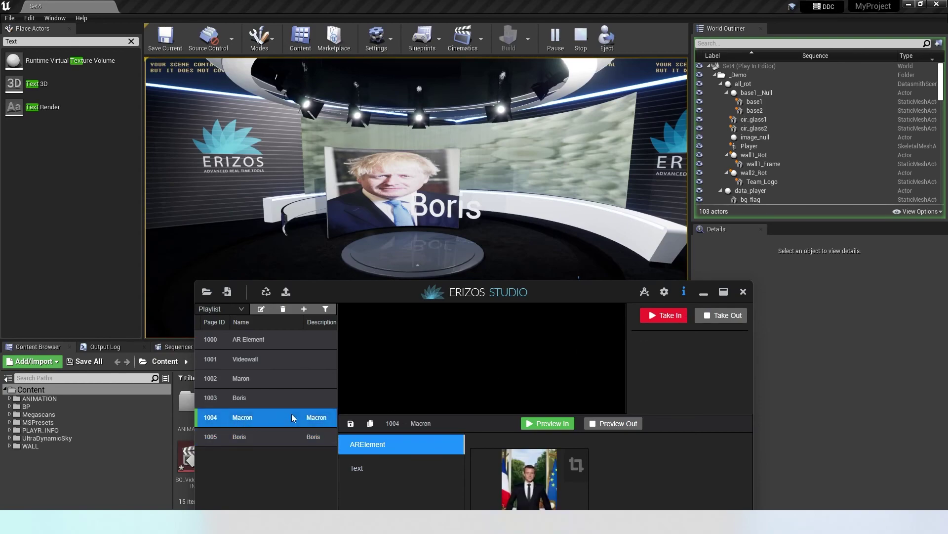
click(680, 318)
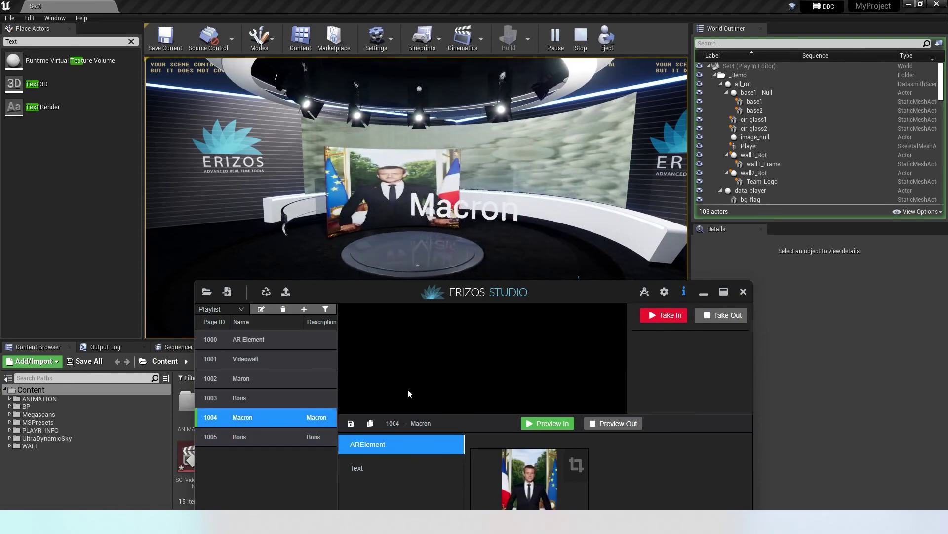
click(216, 439)
click(675, 318)
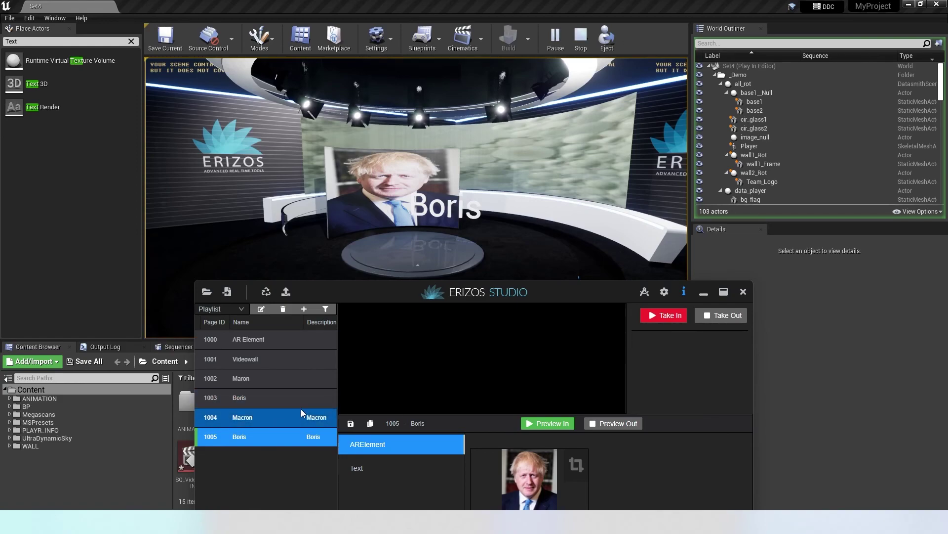
click(262, 418)
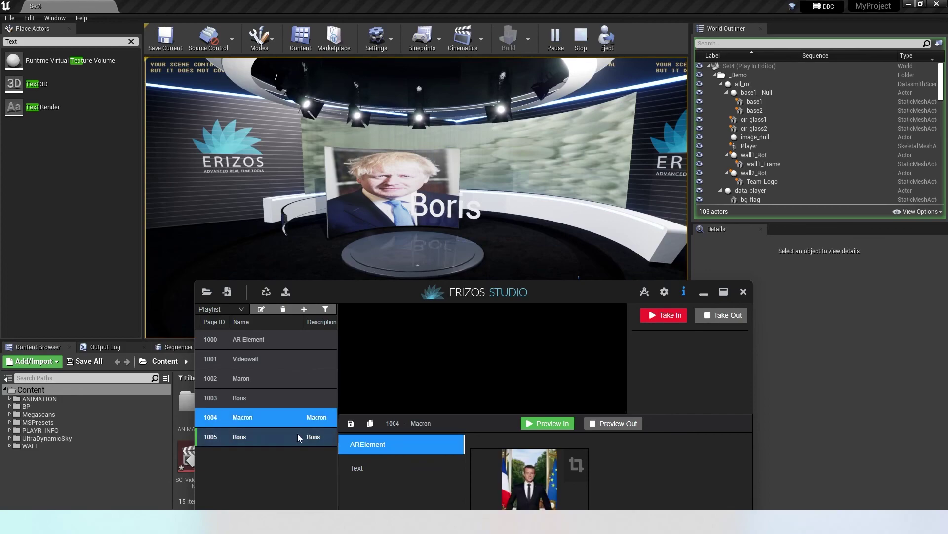
- Assign the Boris headshot from the Headshots folder as the AR Element page's image and take the page in
click(251, 339)
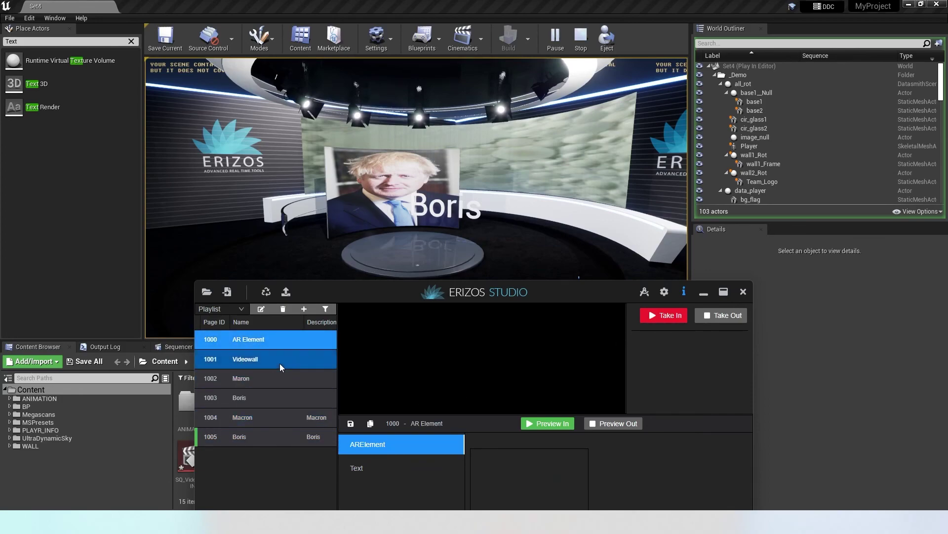
click(551, 471)
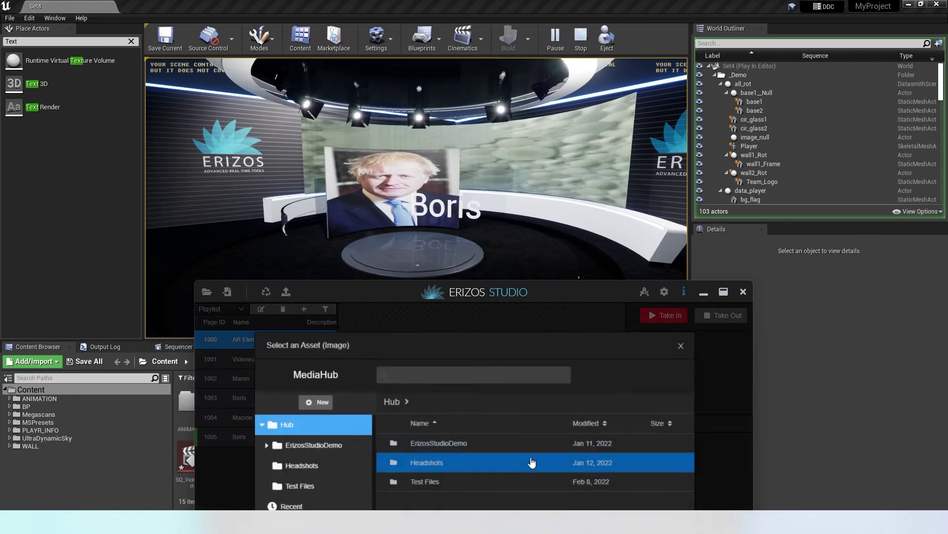
double_click(451, 460)
double_click(455, 443)
click(671, 316)
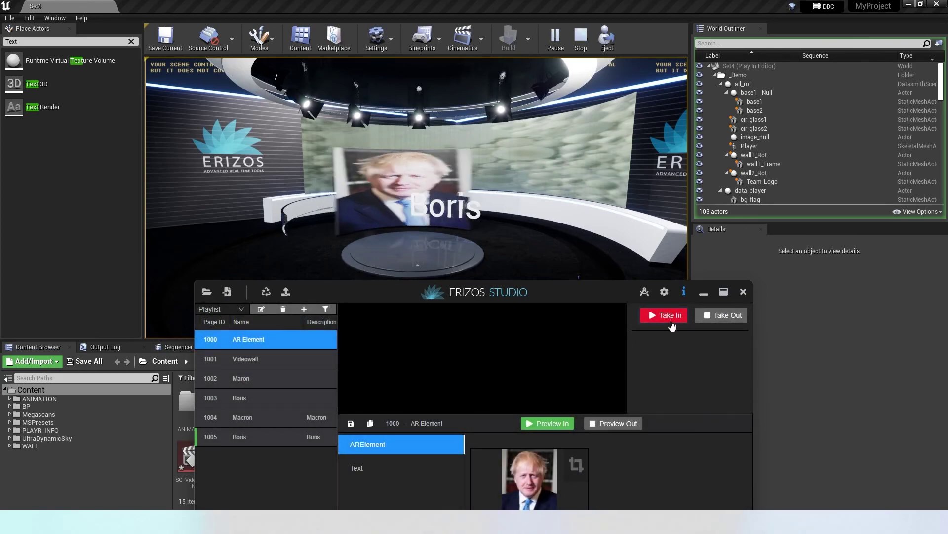
- Assign the Boris headshot from the Headshots folder as the Videowall page's image and take the page in
click(261, 361)
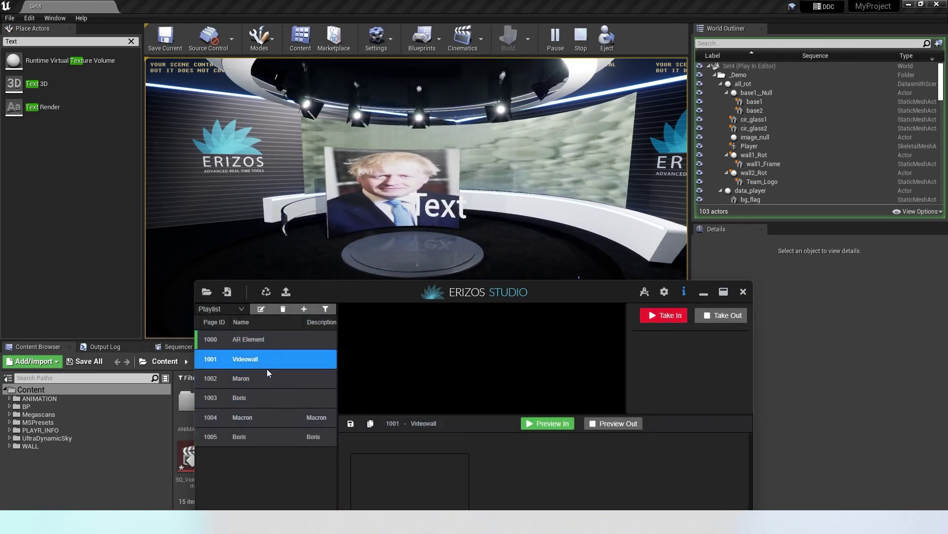
click(406, 473)
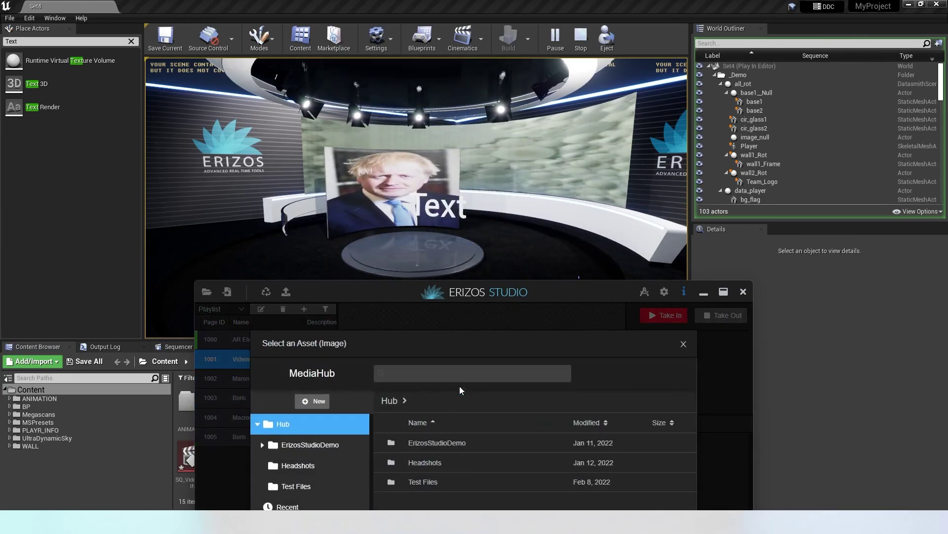
double_click(438, 461)
double_click(443, 444)
click(657, 316)
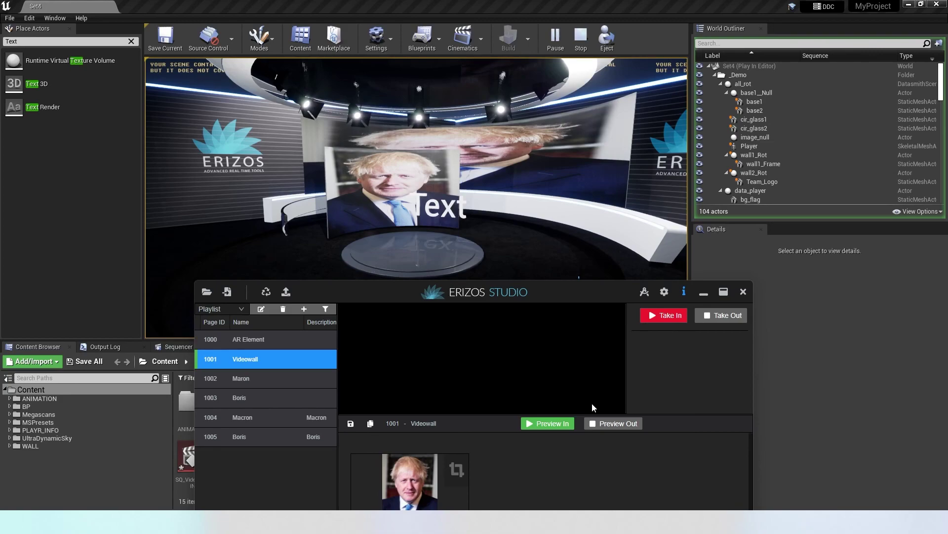
- Switch to the Unreal Editor and stop the running simulation
click(580, 38)
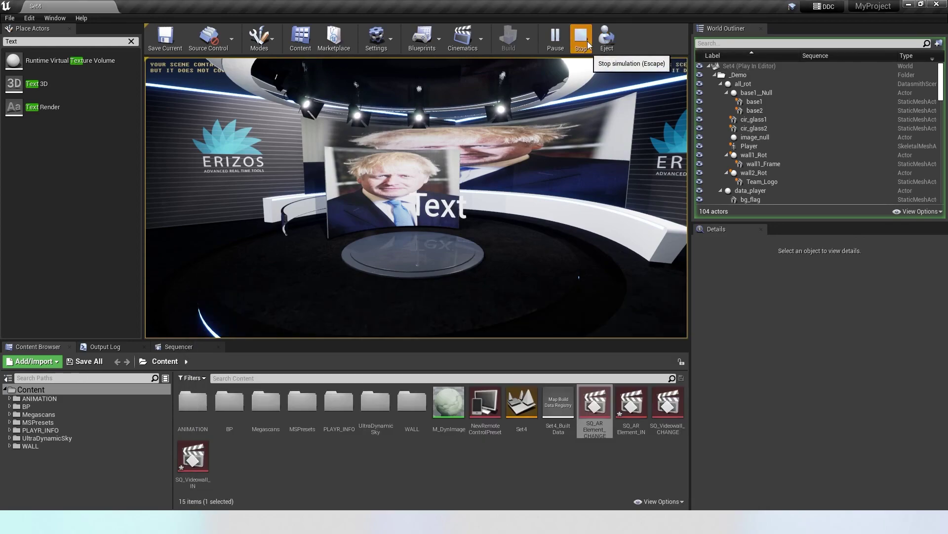